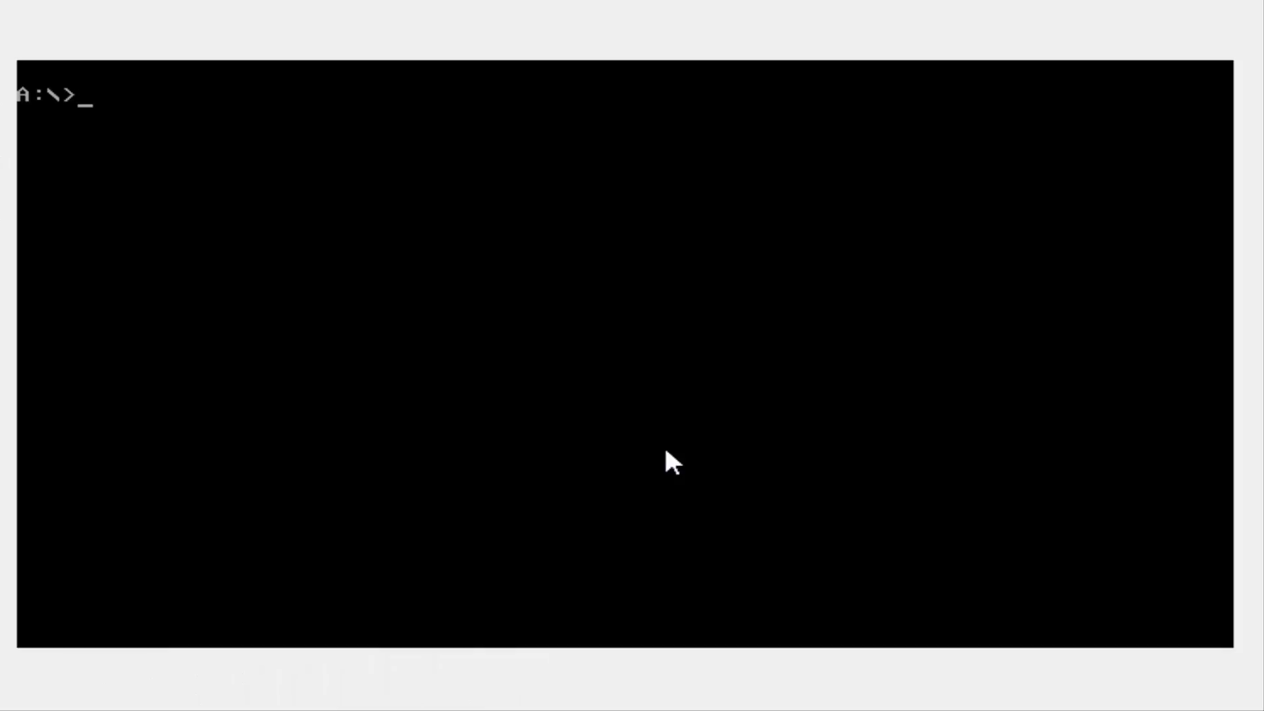
Switch to drive R: and list its contents with Dir.
type("r:")
key("Return")
type("Dir")
key("Return")
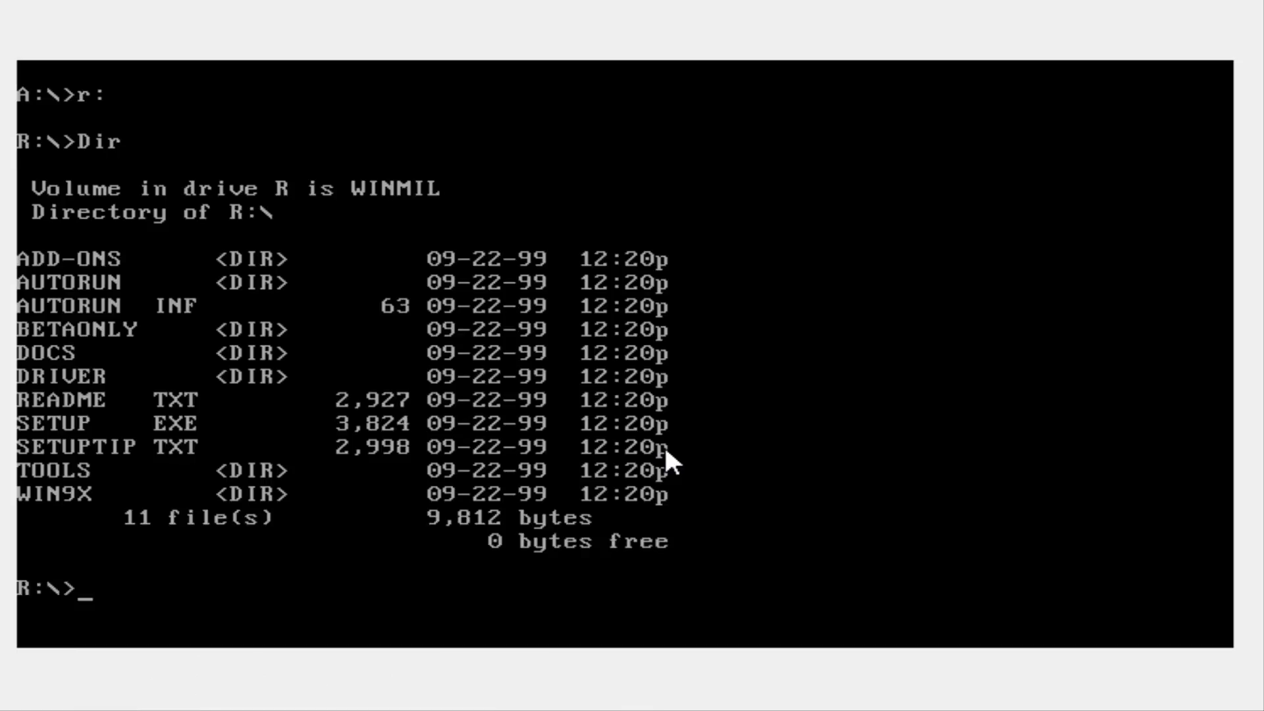
Run setup from drive R and let it perform its routine system check.
type("setup")
key("Return")
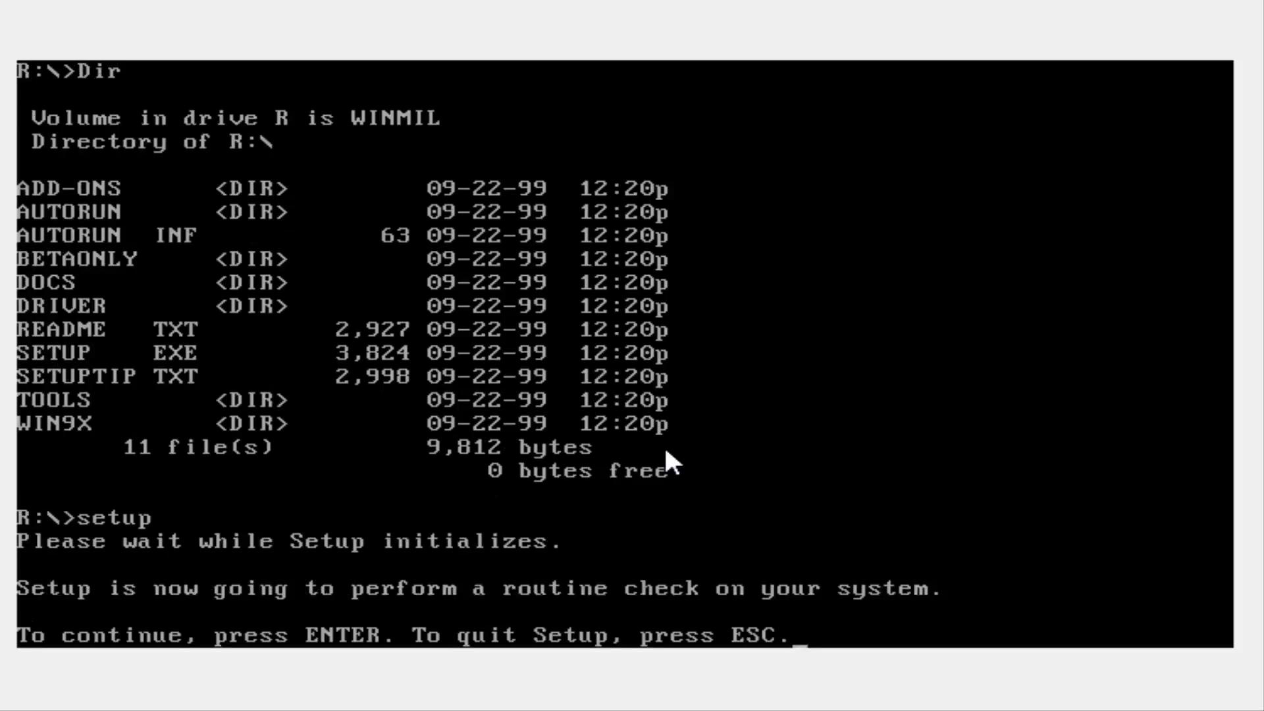
key("Return")
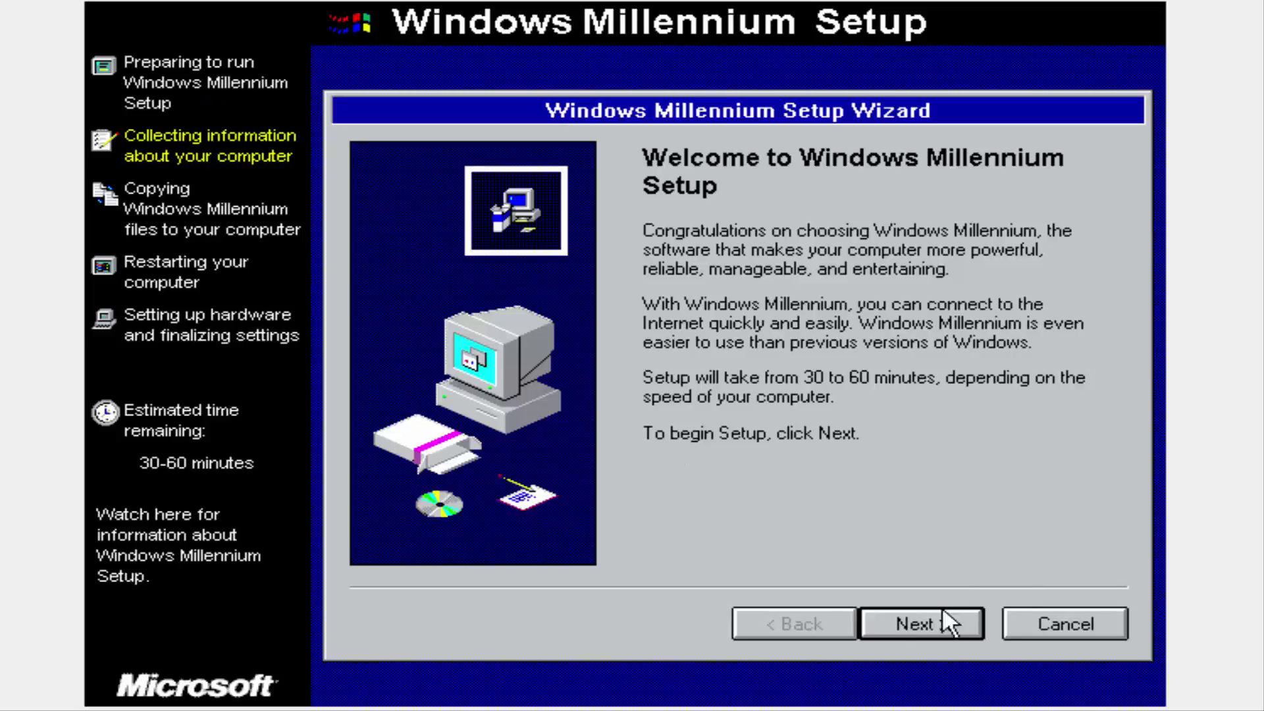
Pass the welcome page and accept the licence agreement.
left_click(883, 609)
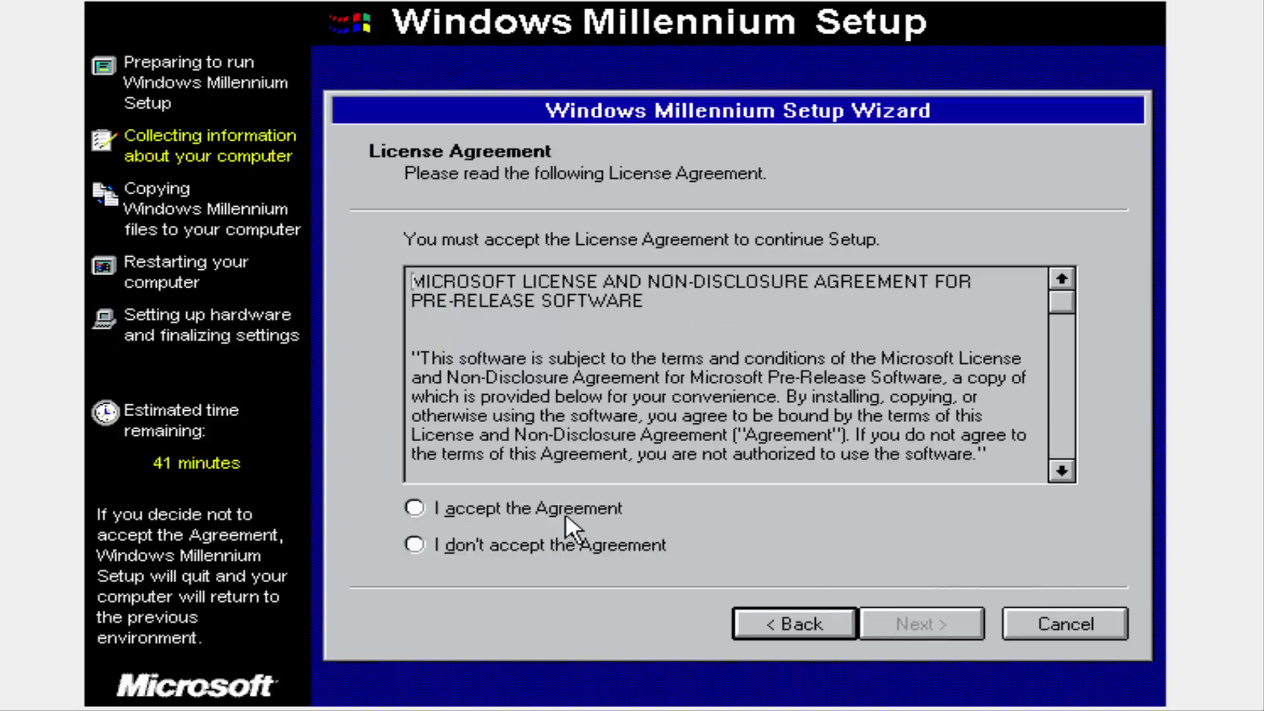
left_click(565, 512)
left_click(869, 615)
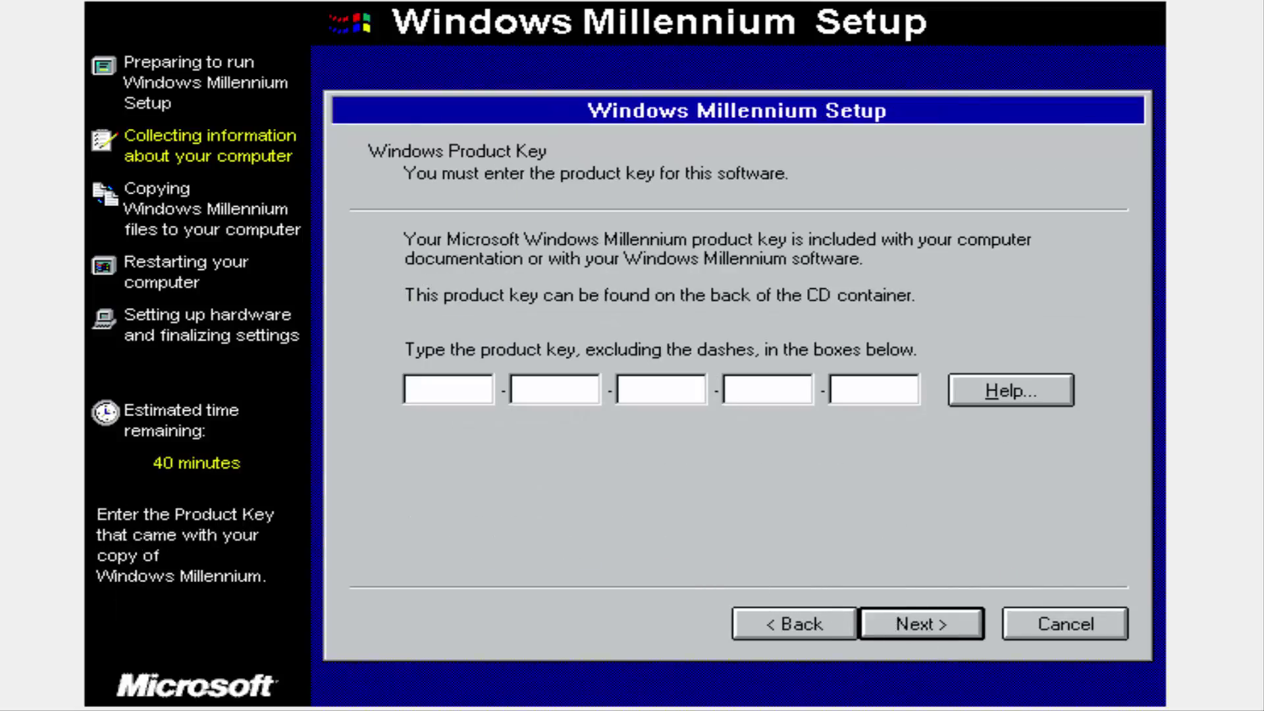
Enter the product key, then continue past the Out of Memory warning.
type("RBDC9UTRC8D7972J97JYPRUMG")
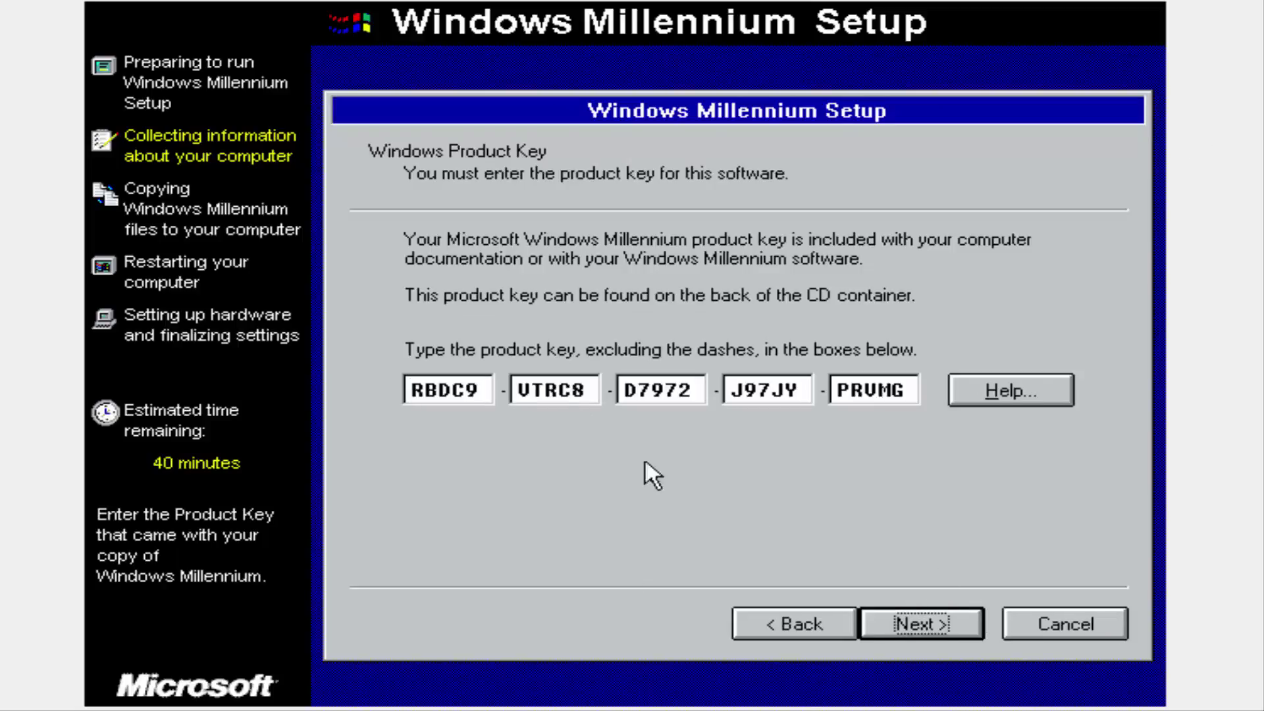
left_click(903, 617)
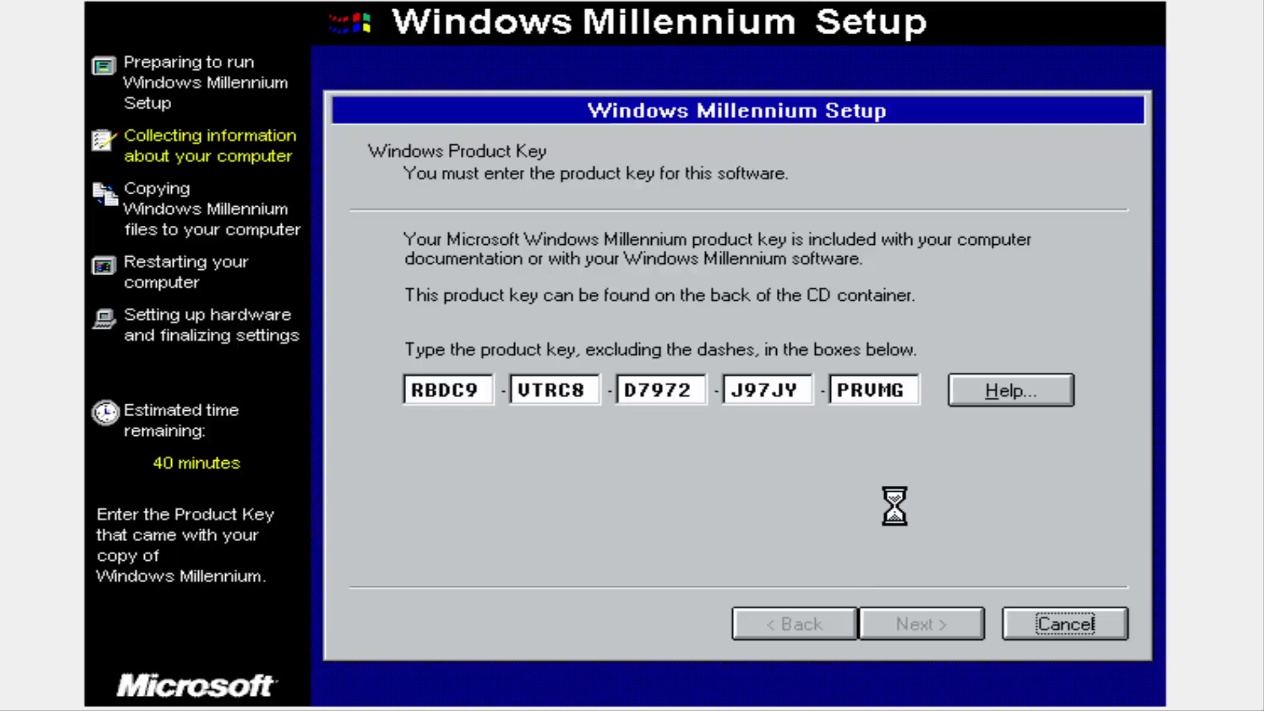
left_click(940, 611)
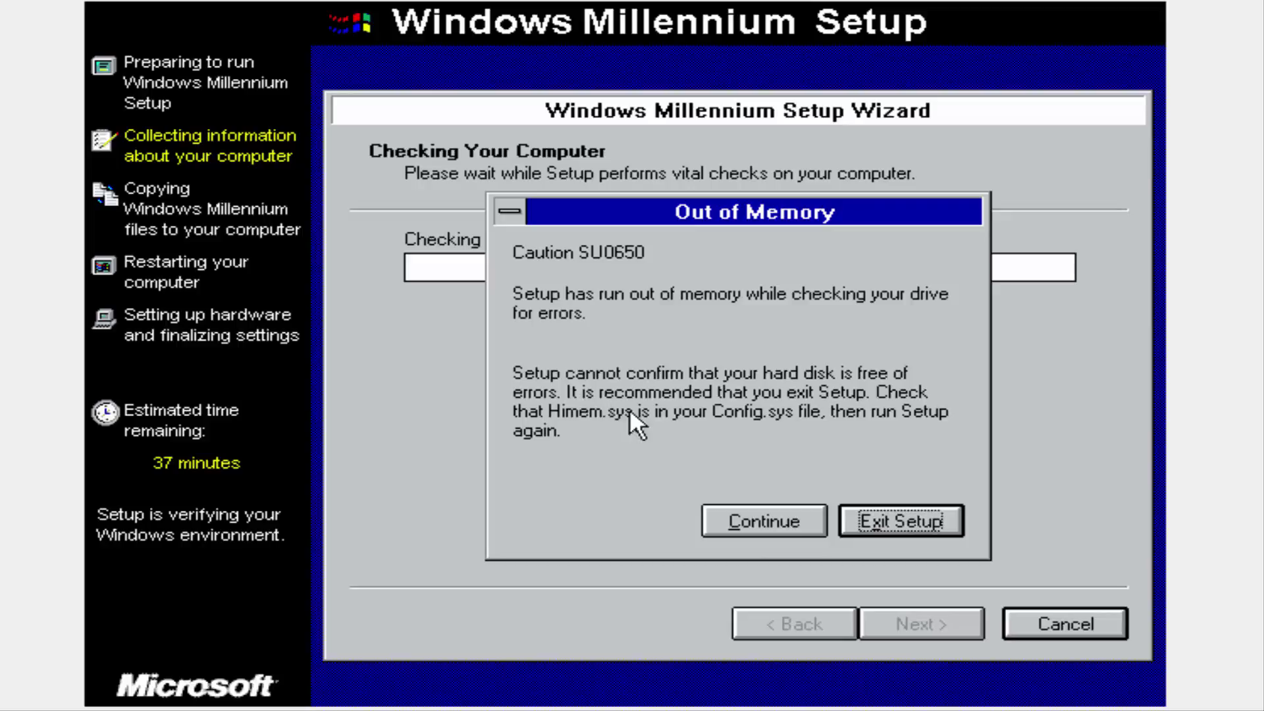
left_click(754, 516)
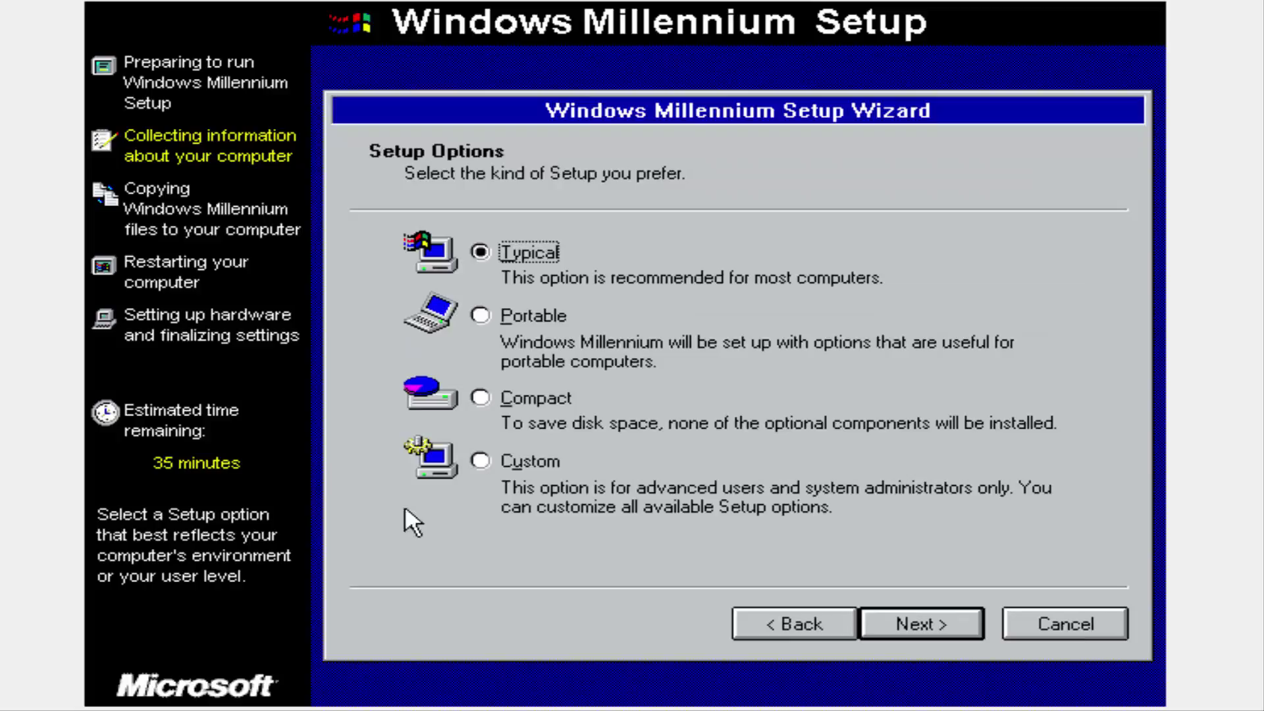
Choose Custom setup and enter the user's name with company 'Windows ME'.
left_click(482, 463)
left_click(864, 616)
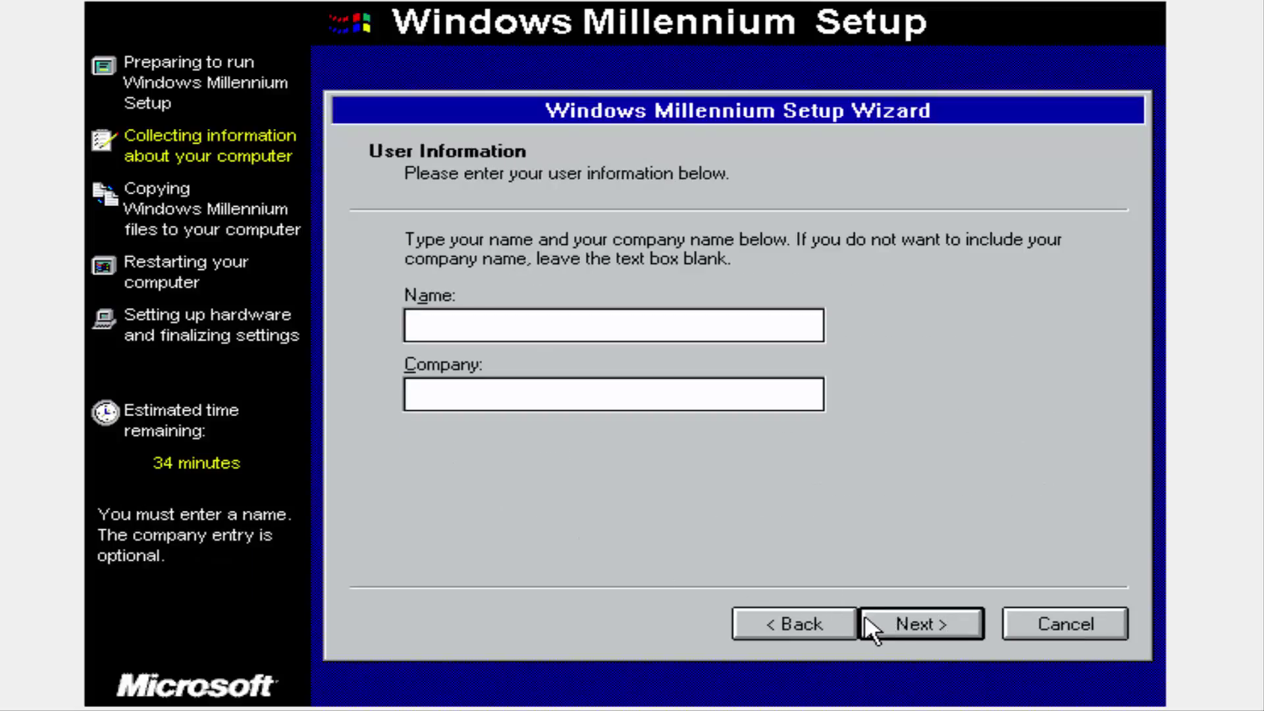
type("VirusAlertAble")
key("Tab")
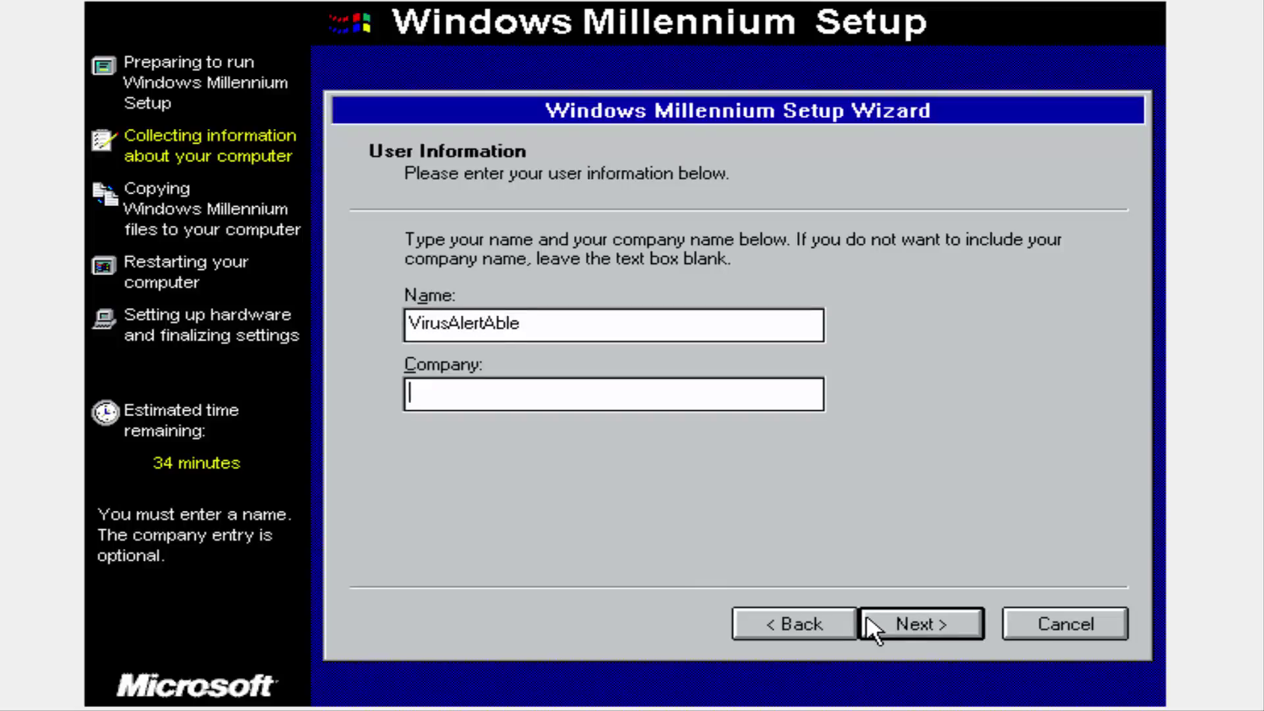
type("Windows ME")
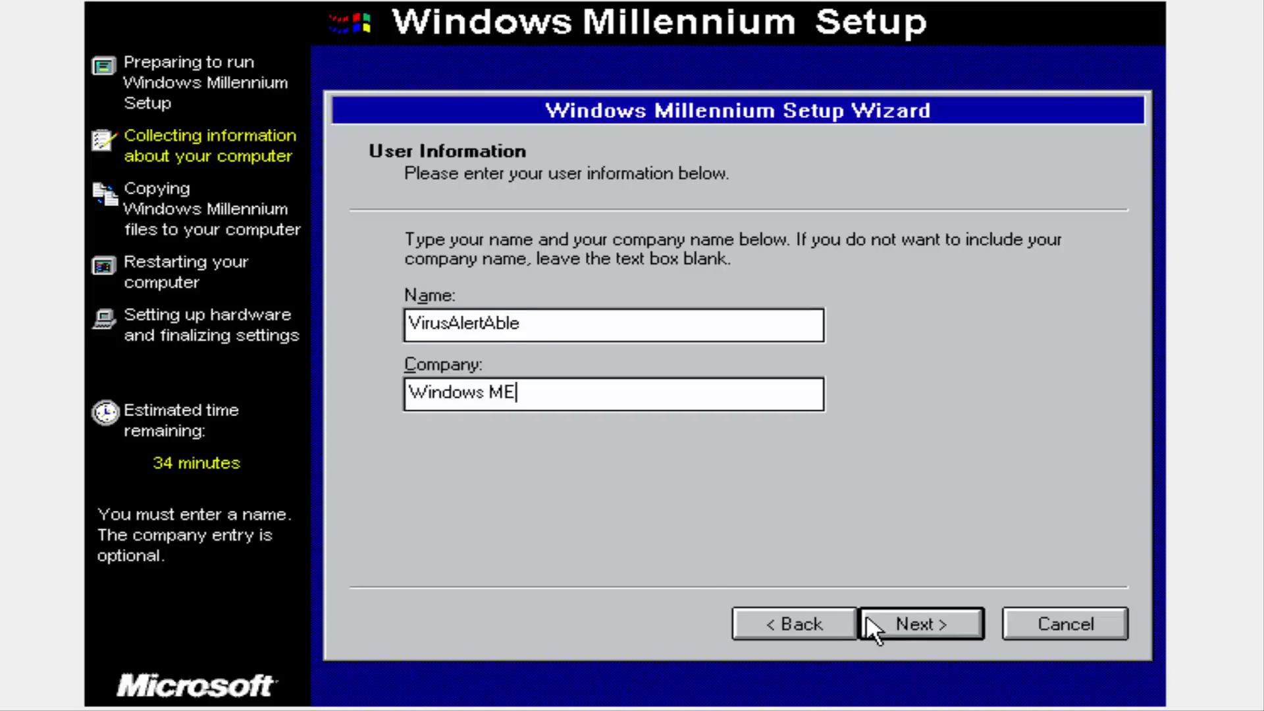
left_click(867, 622)
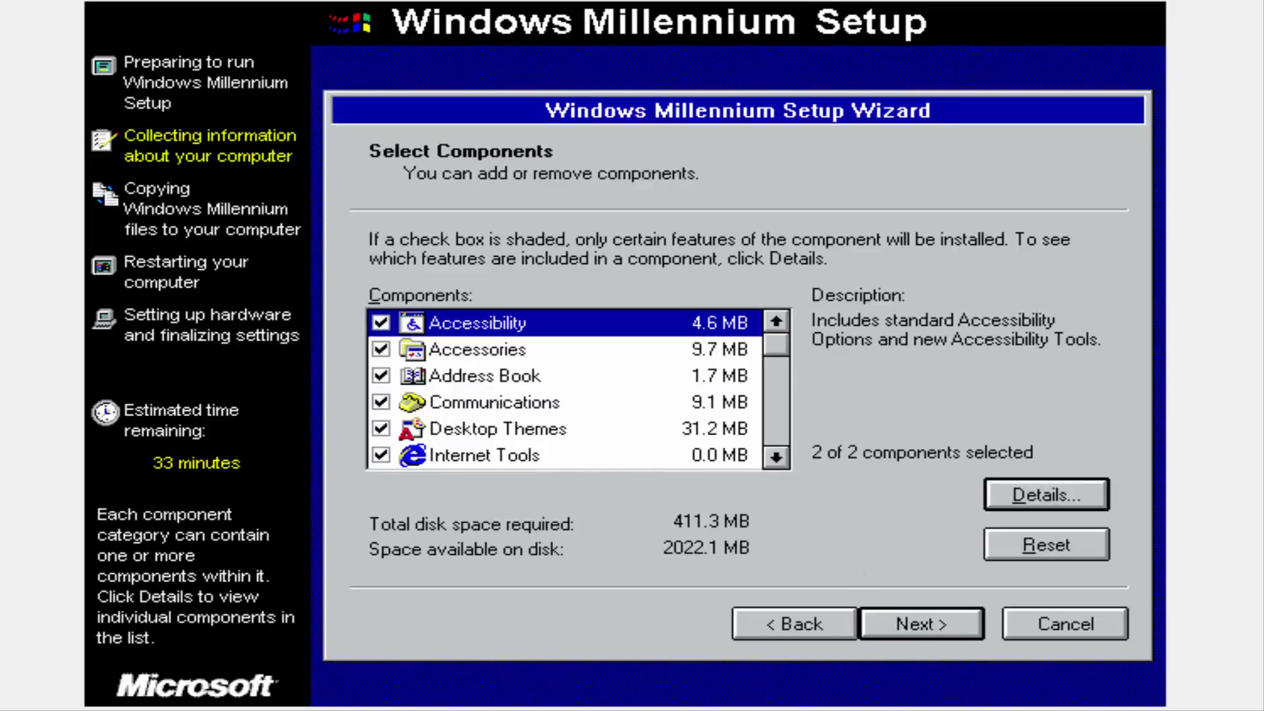
Accept default components, network and settings, United States Pacific time, and create the startup disk.
left_click(902, 619)
left_click(902, 618)
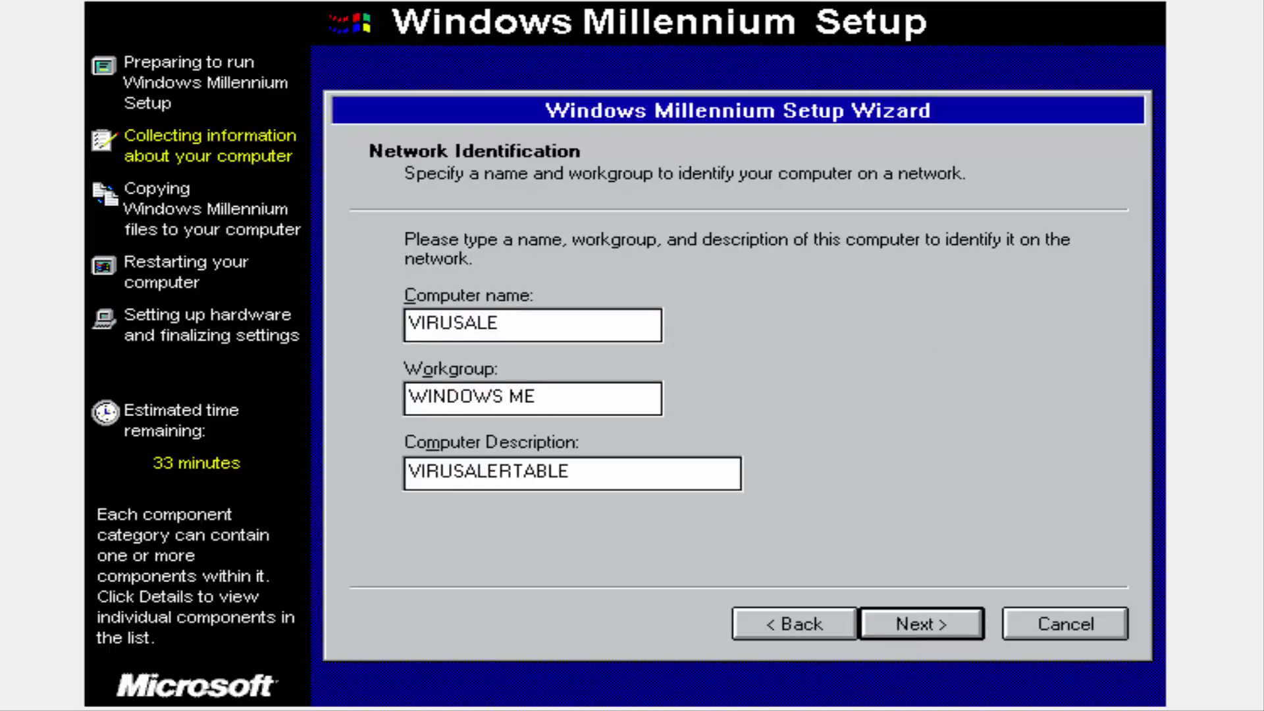
left_click(902, 618)
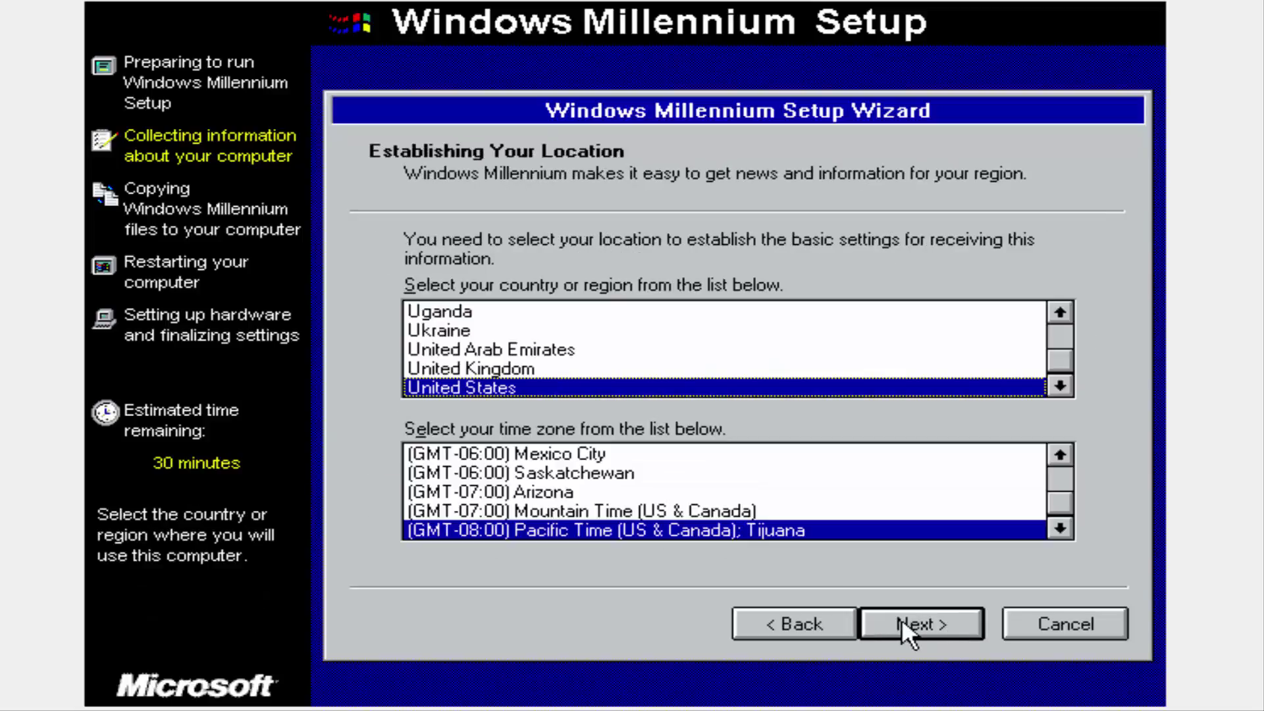
left_click(902, 618)
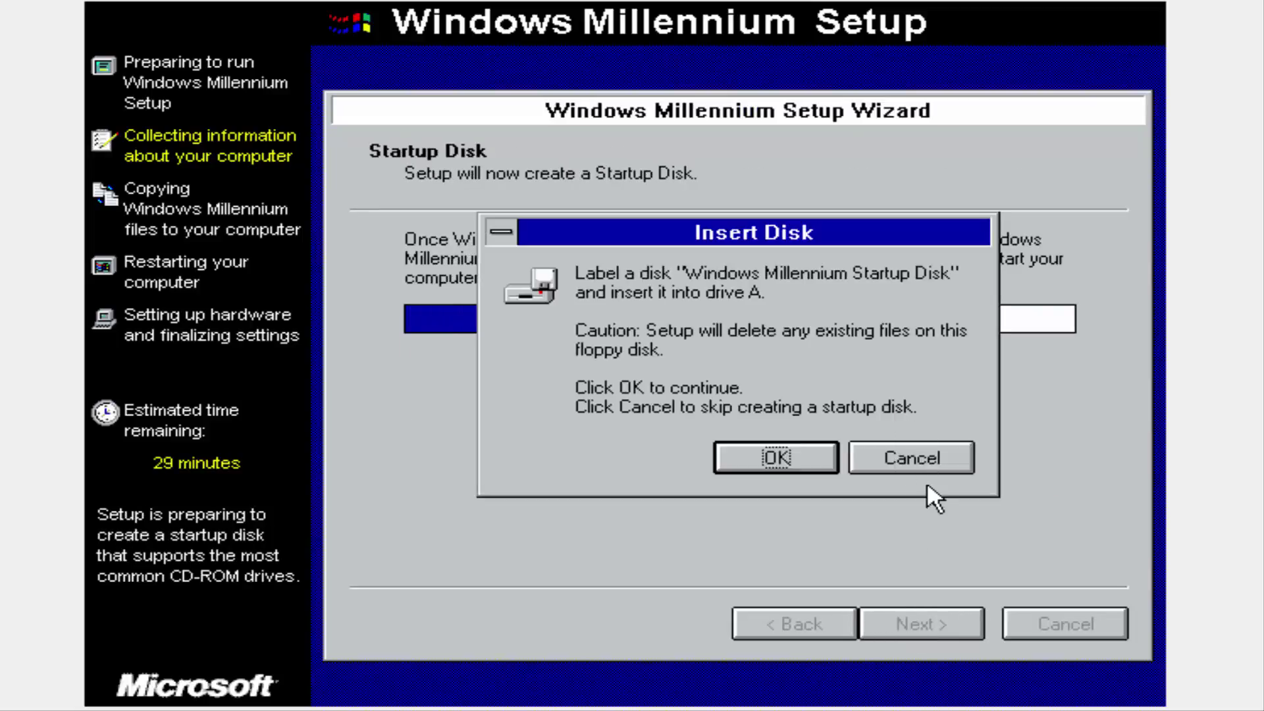
left_click(777, 458)
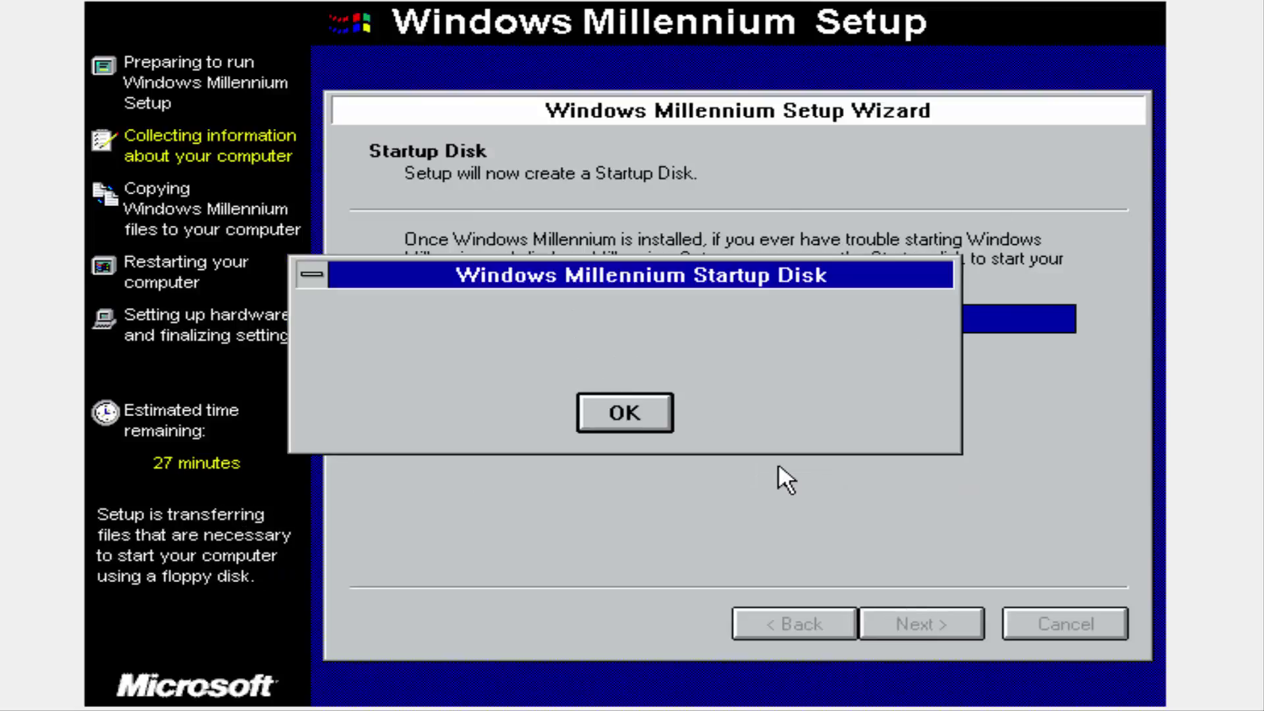
left_click(623, 413)
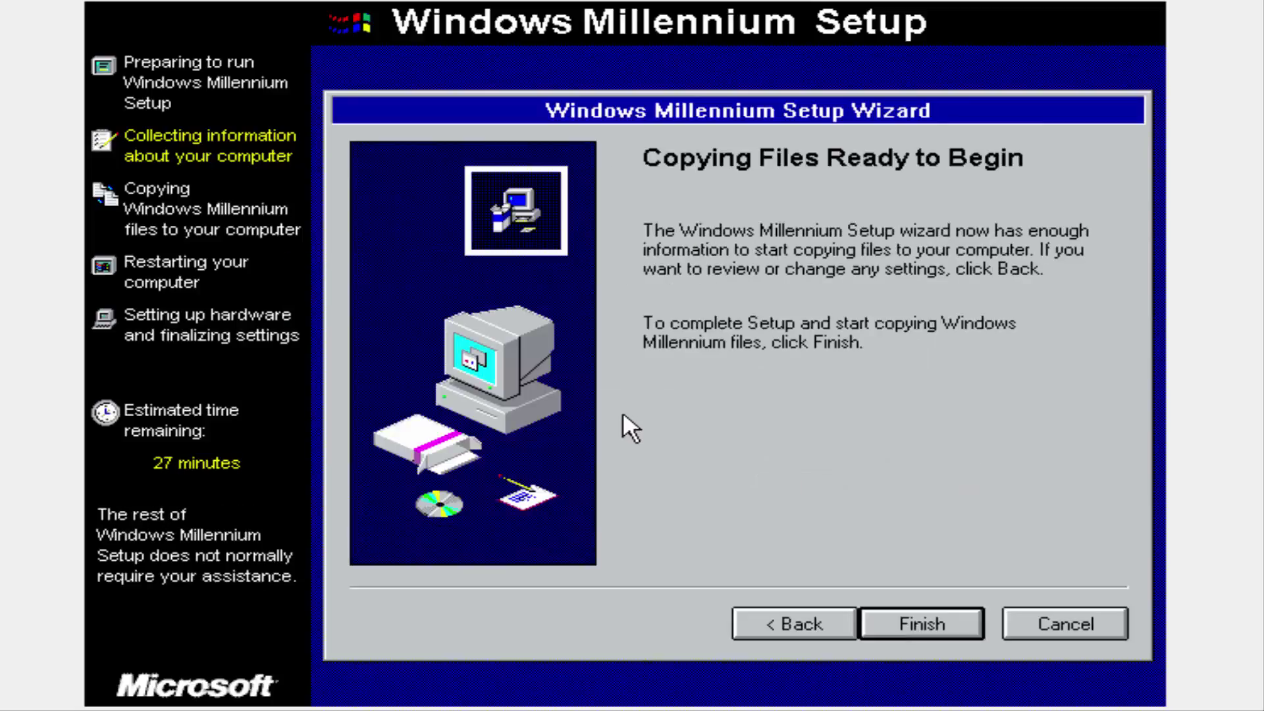
Start copying Windows files and confirm the restart prompts with Restart Now.
left_click(902, 632)
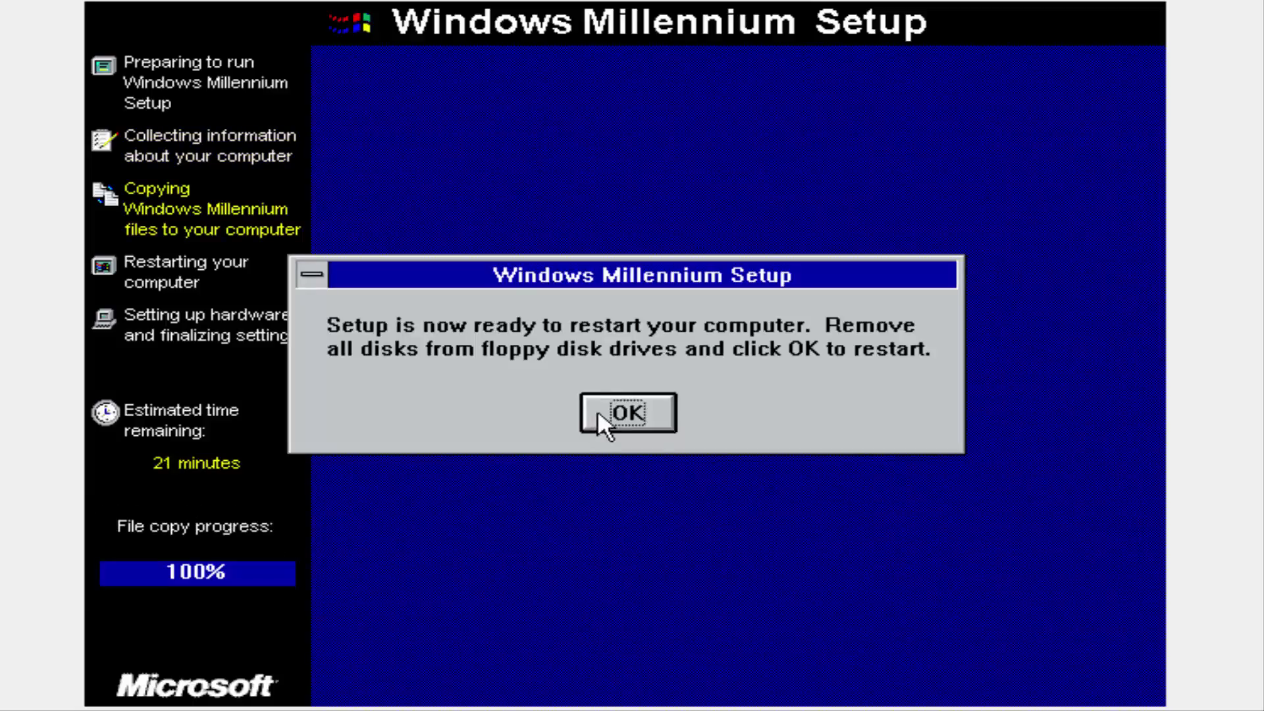
left_click(599, 411)
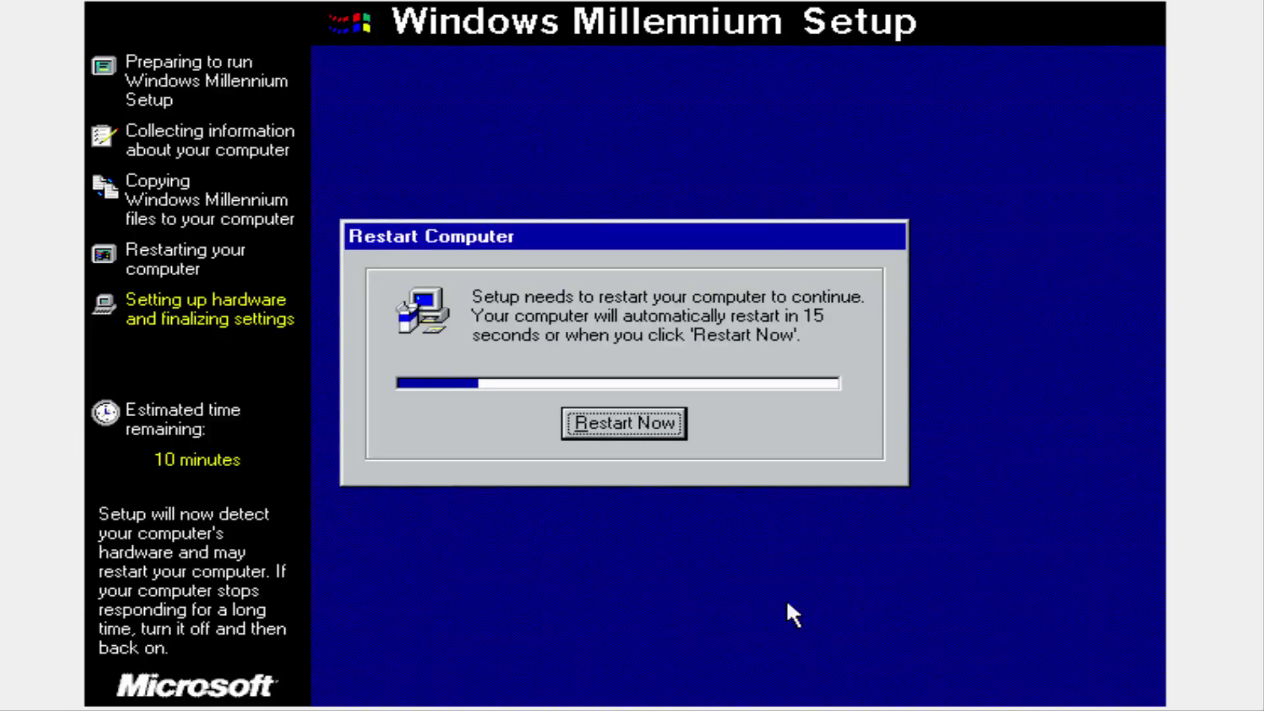
left_click(614, 434)
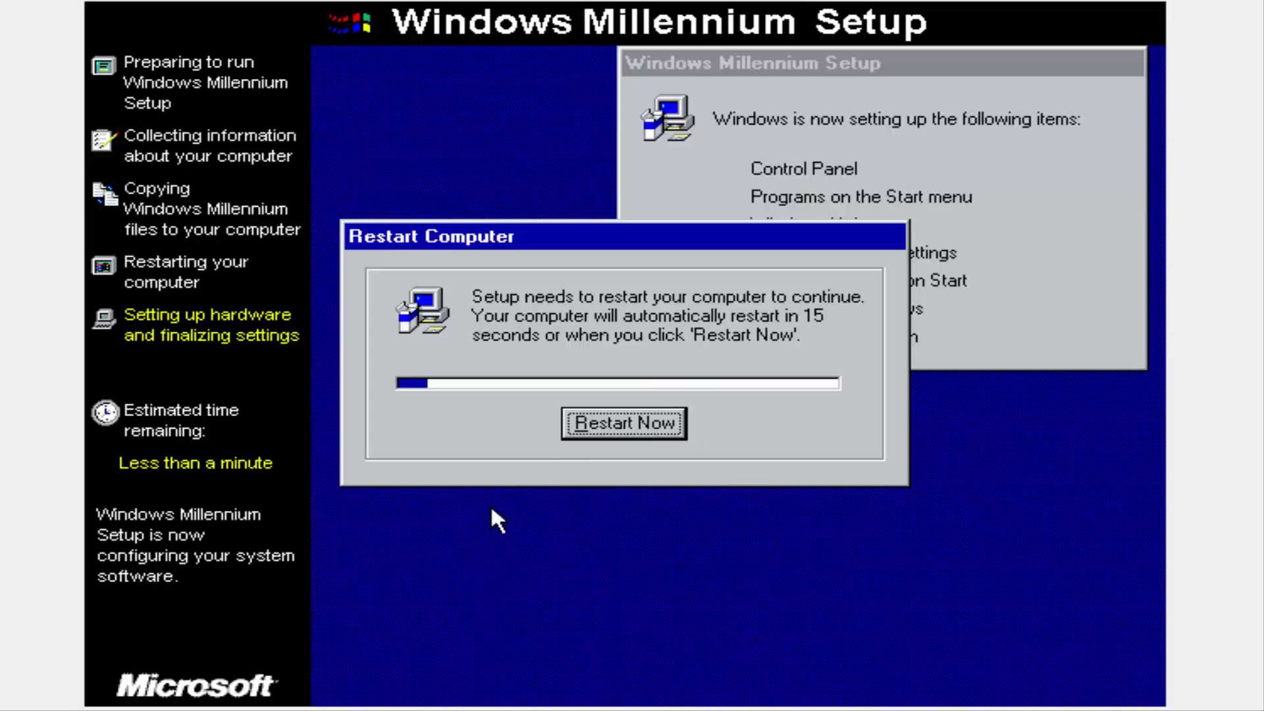
left_click(629, 431)
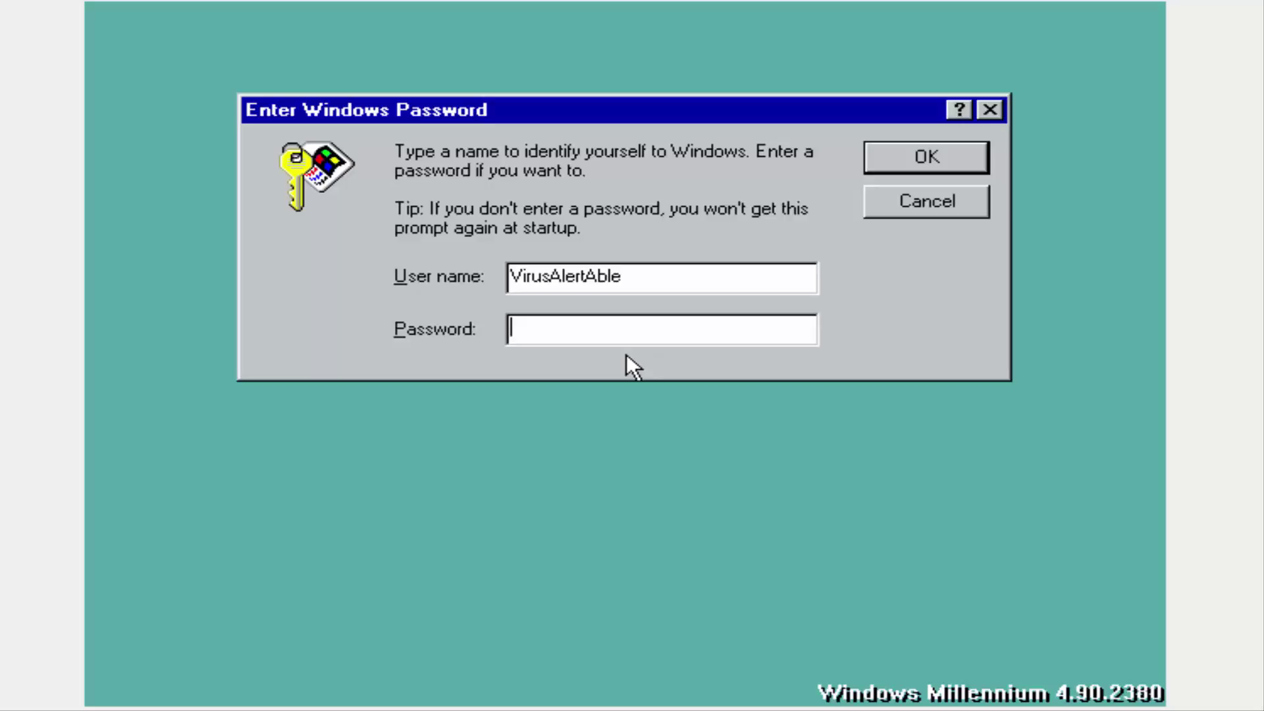
Log on with no password, select My Computer, and open the Start menu.
left_click(925, 158)
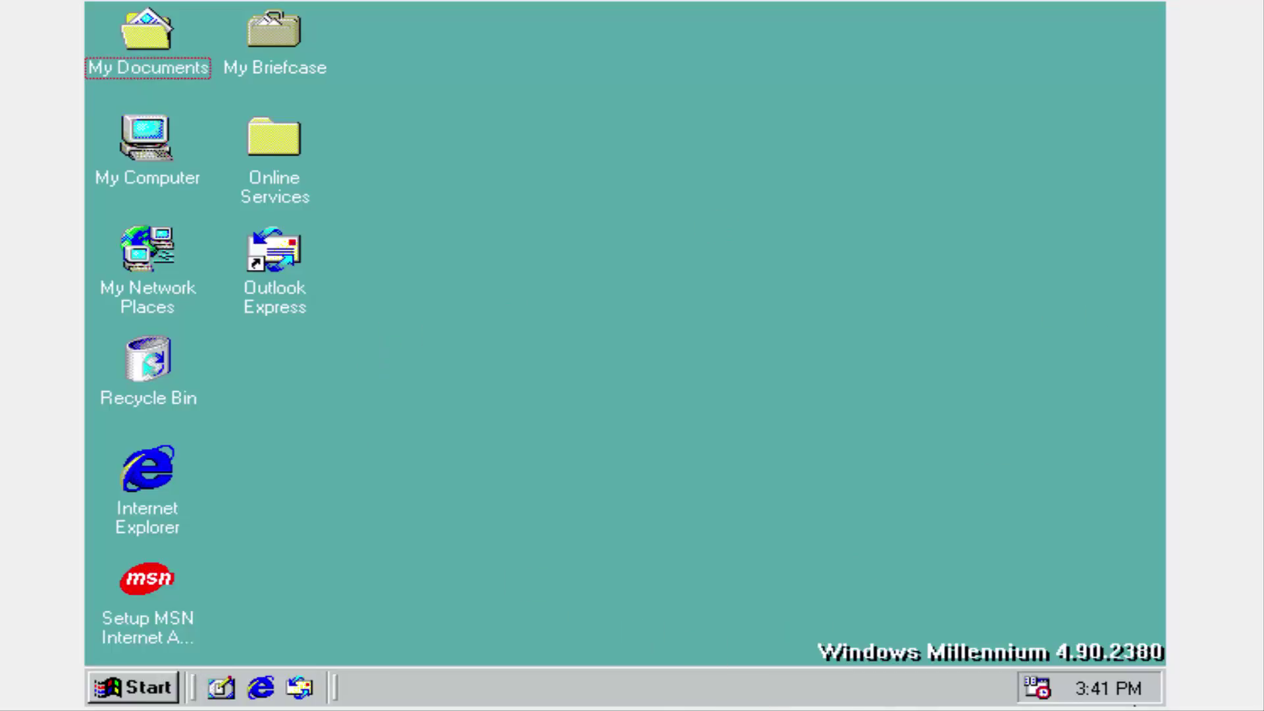
left_click(147, 177)
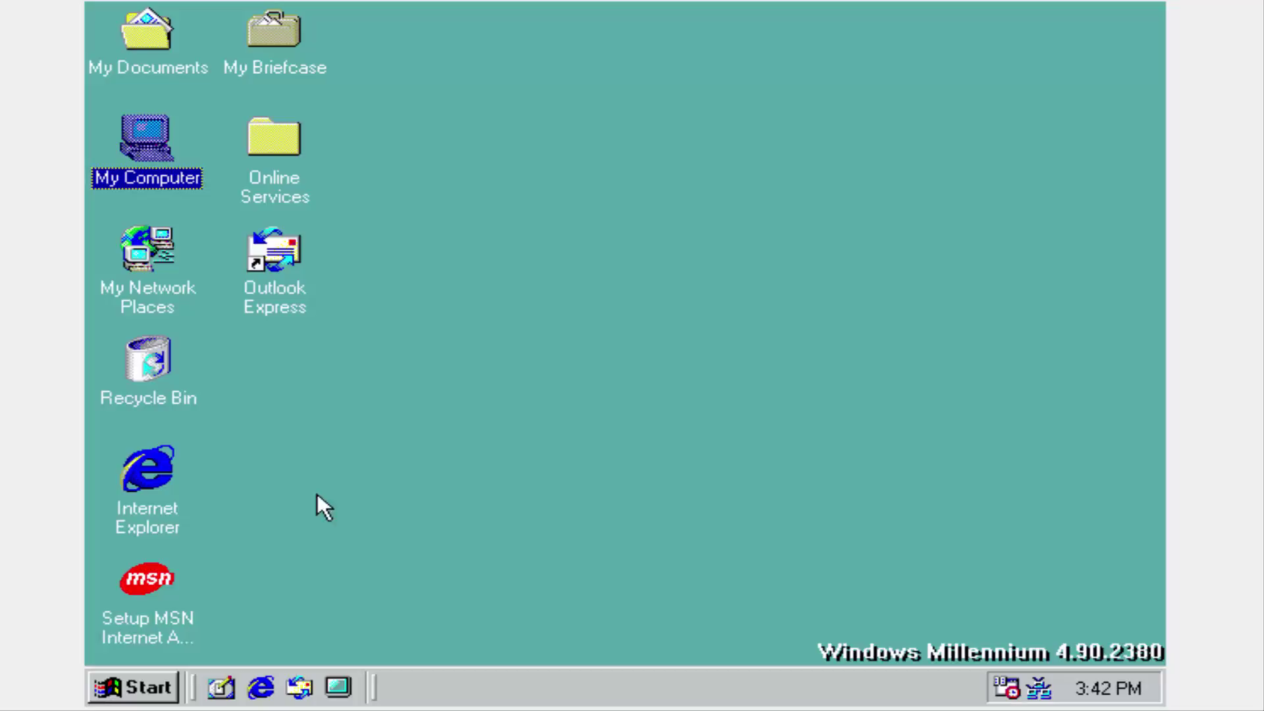
left_click(135, 688)
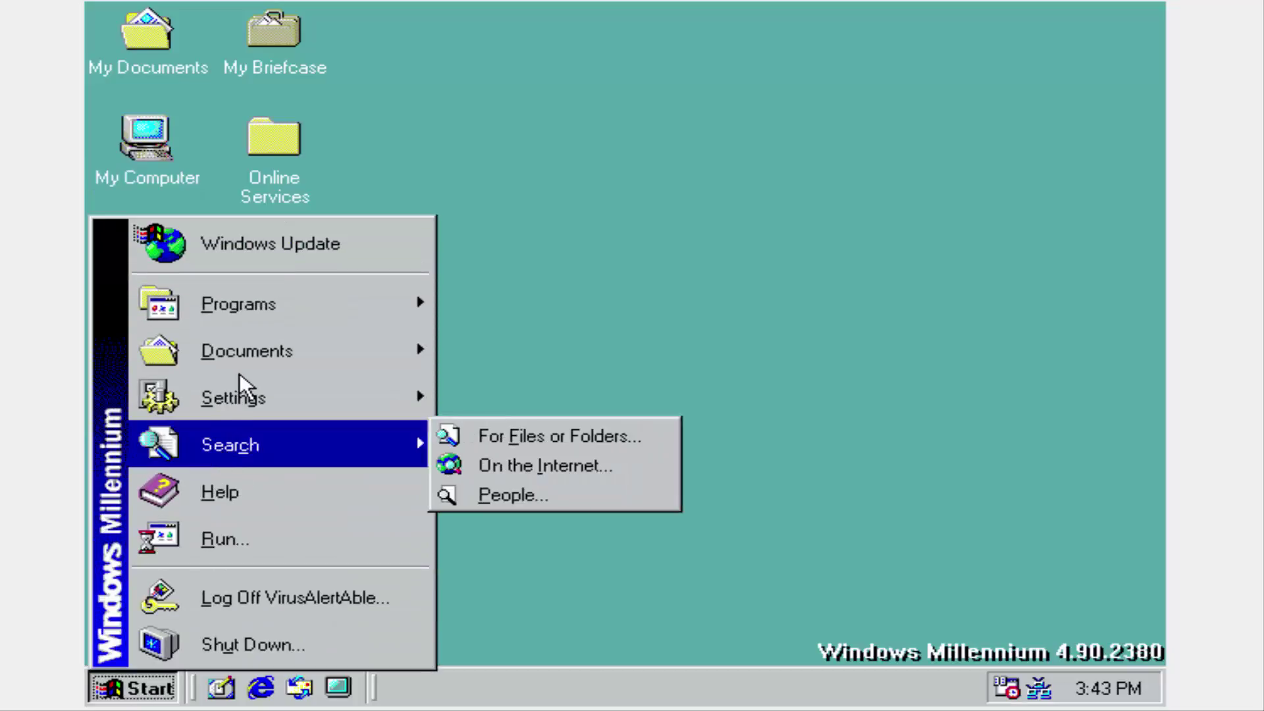
mouse_move(366, 397)
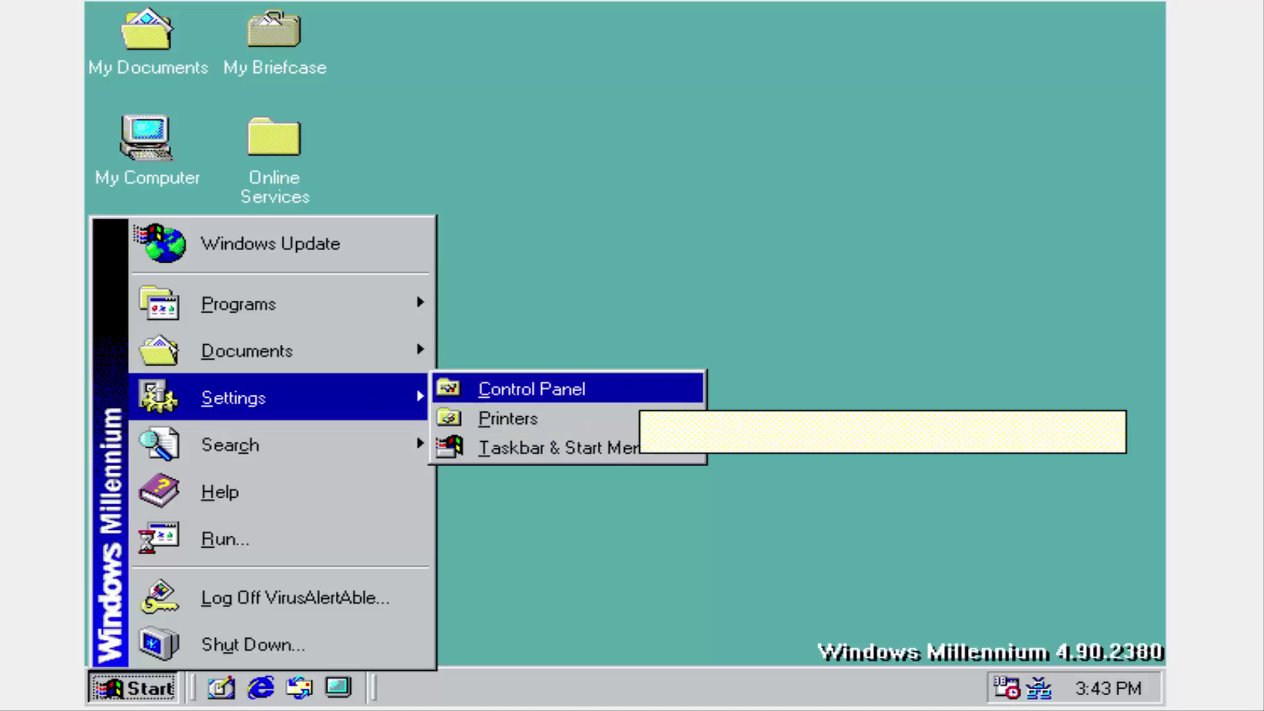
left_click(532, 389)
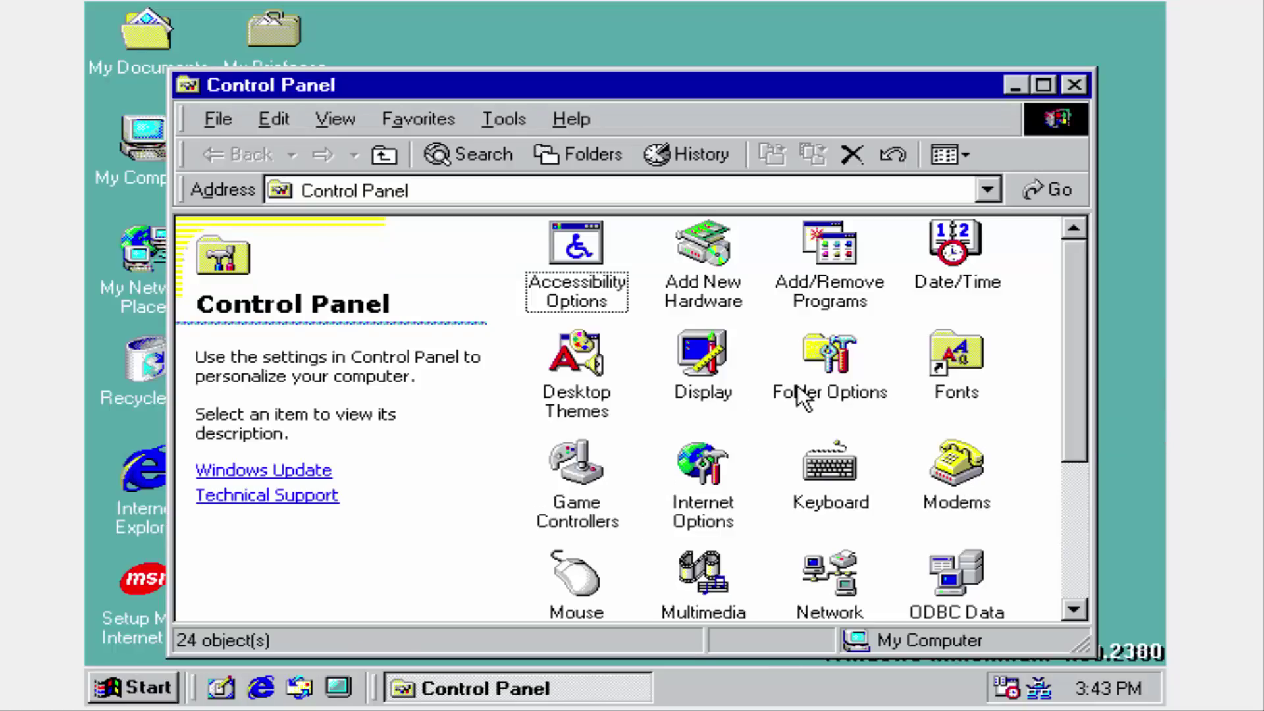
scroll(798, 392, "down", 3)
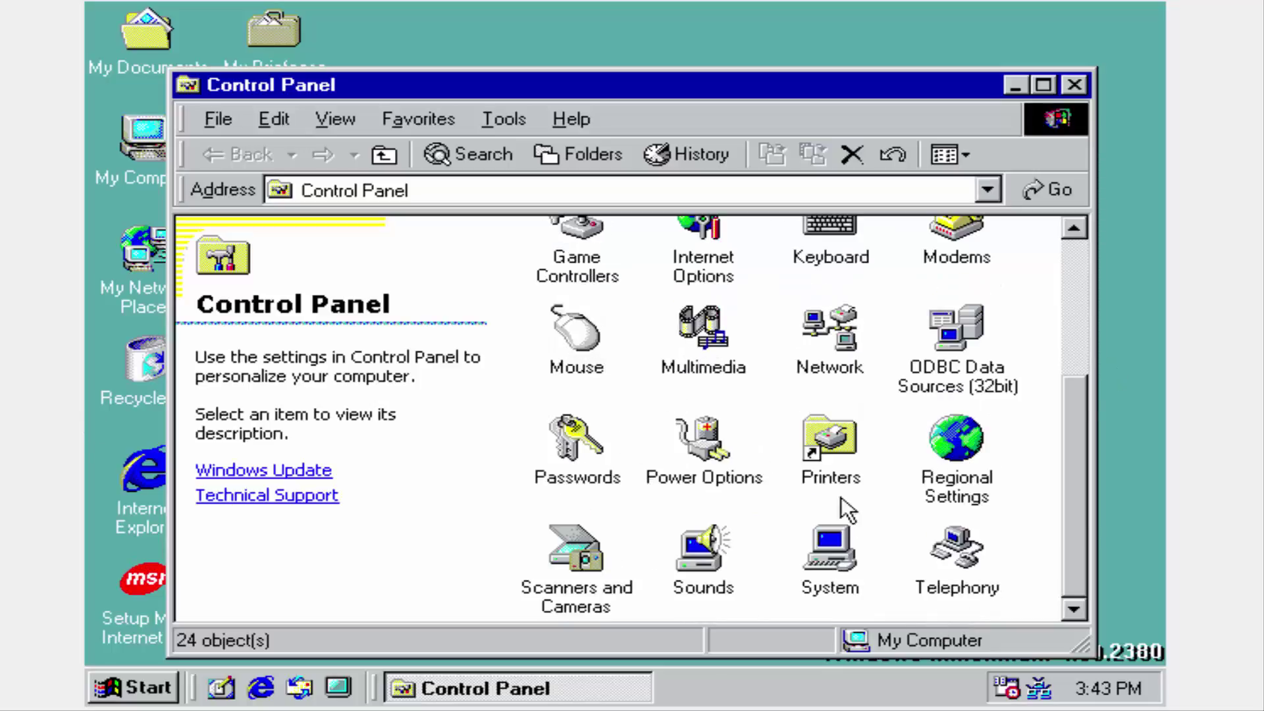
scroll(846, 596, "up", 3)
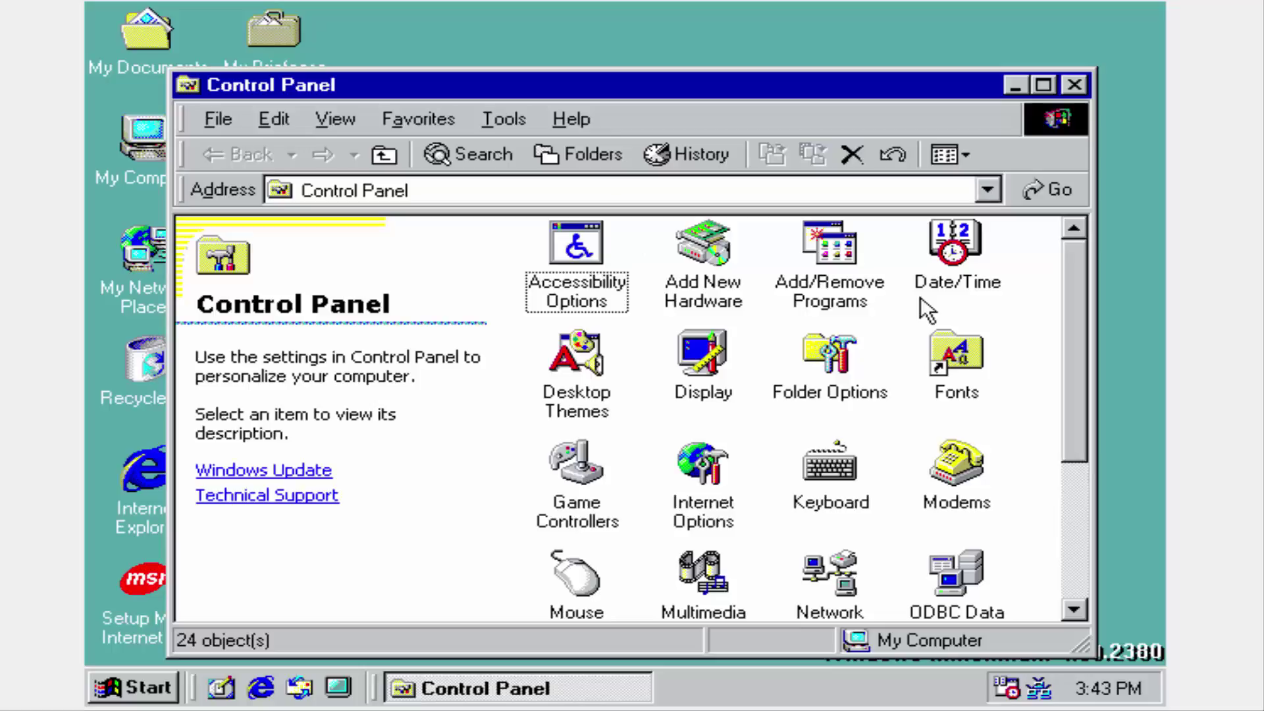
scroll(821, 375, "down", 3)
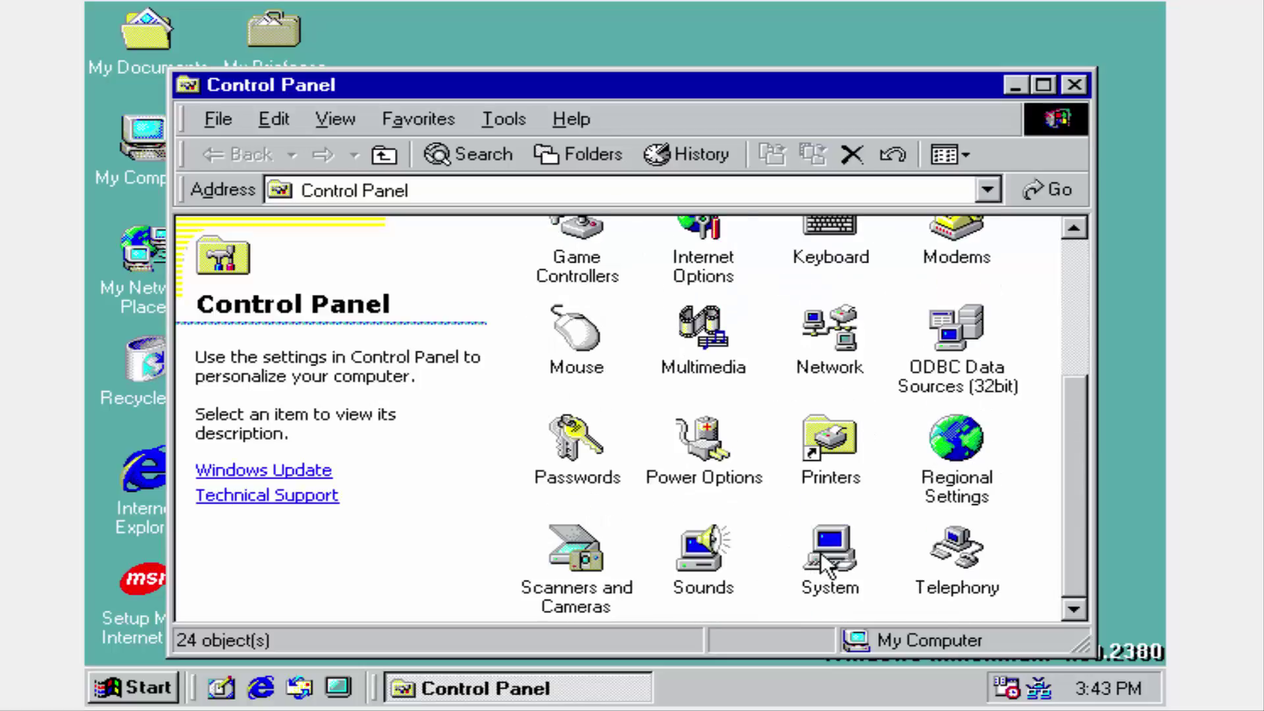
Open System from Control Panel and review Device Manager, Hardware Profiles and Performance (168.0 MB RAM).
double_click(823, 553)
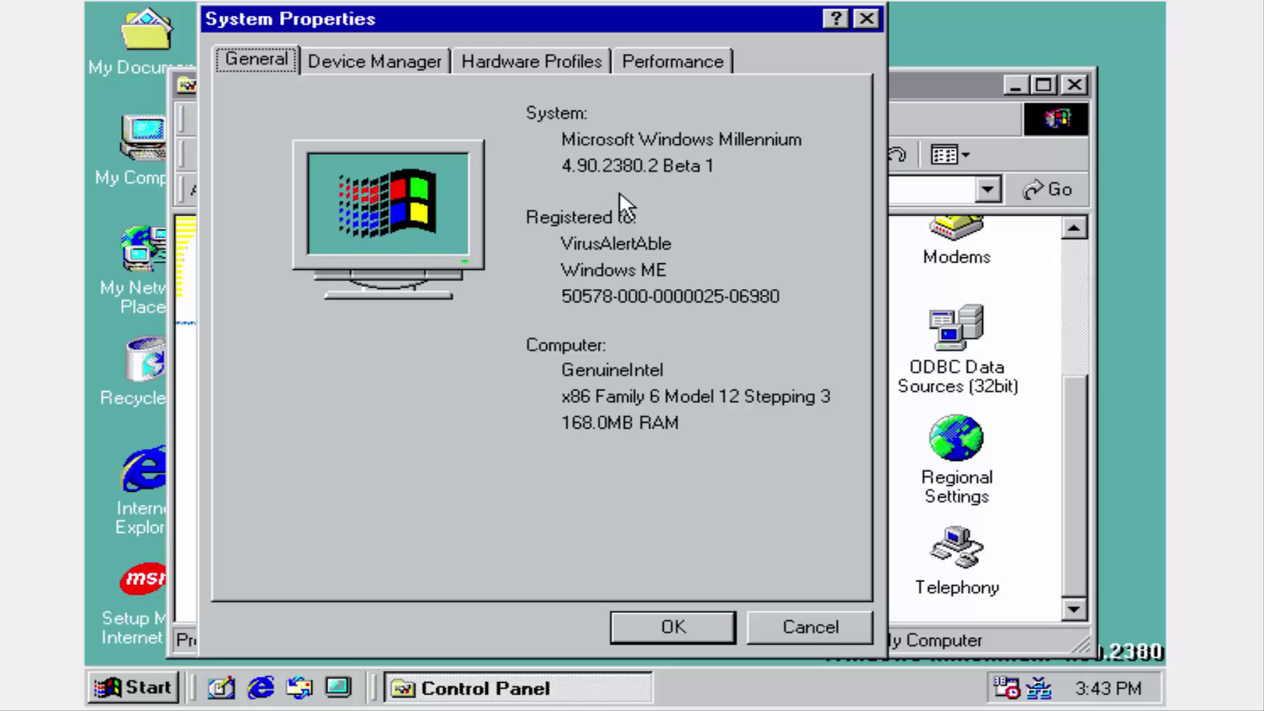
left_click(386, 60)
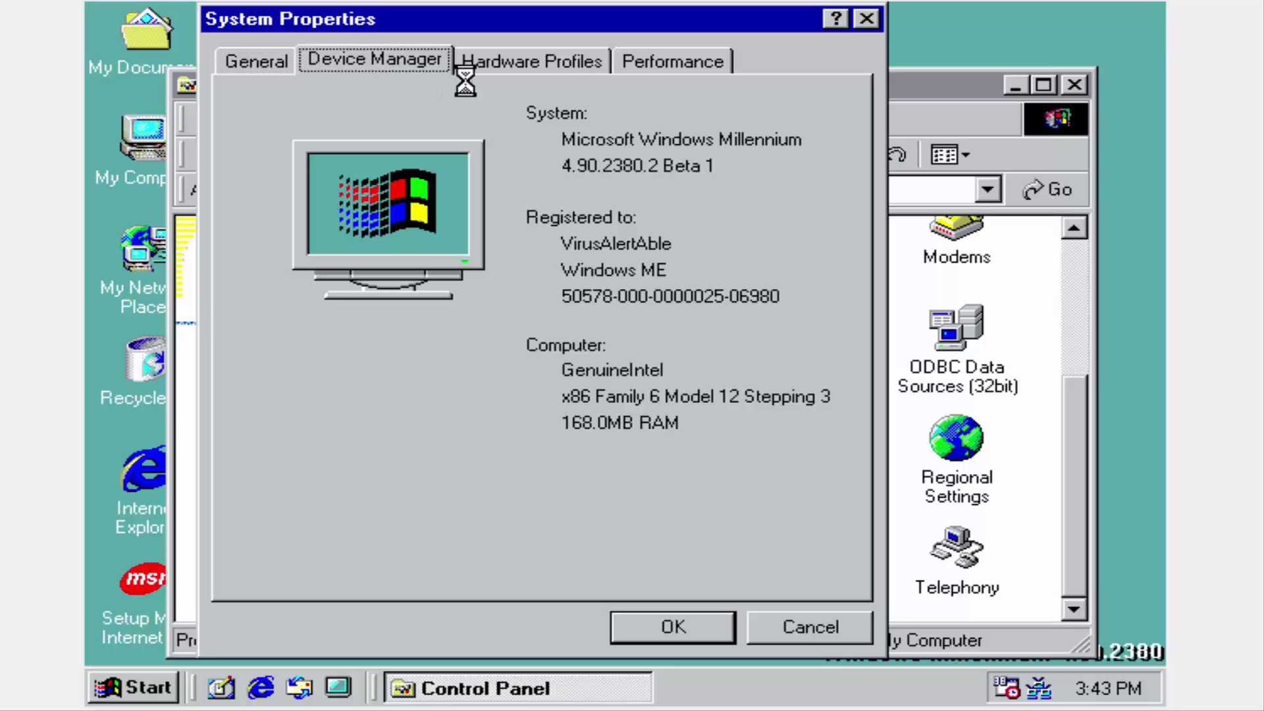
left_click(520, 63)
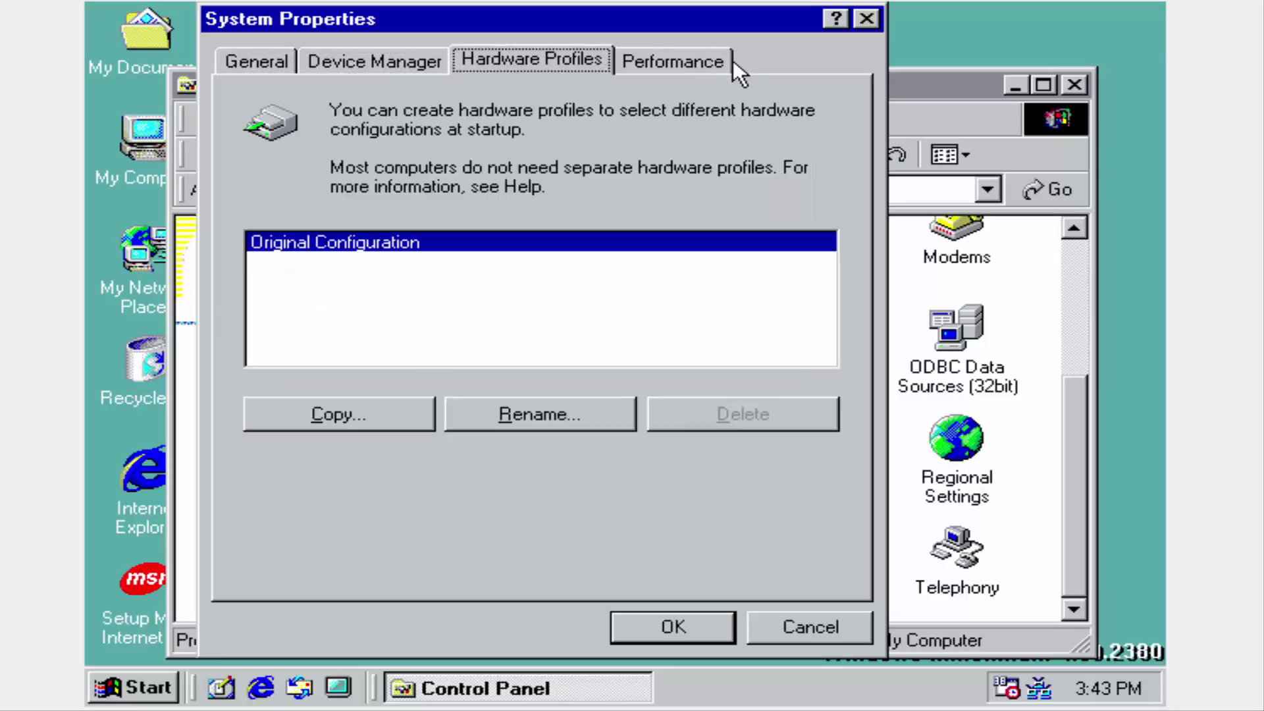
left_click(724, 62)
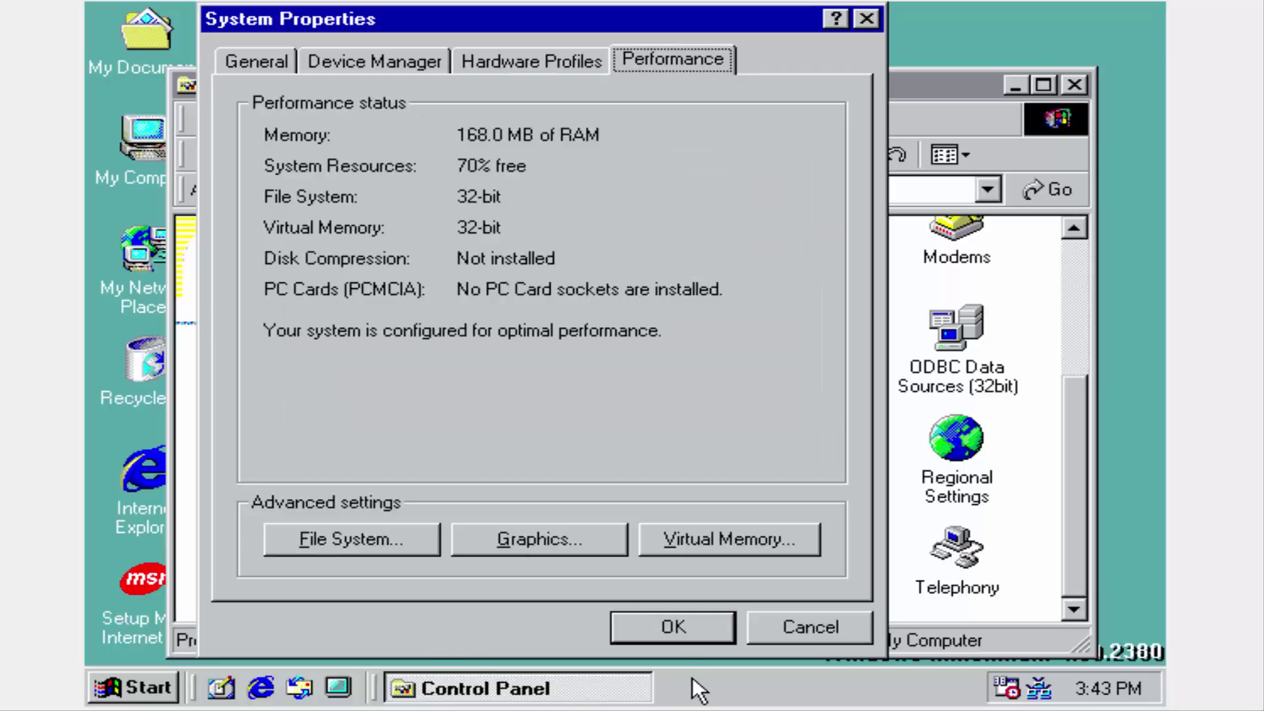
Close System Properties and launch System Restore from Programs > Accessories > System Tools.
left_click(680, 622)
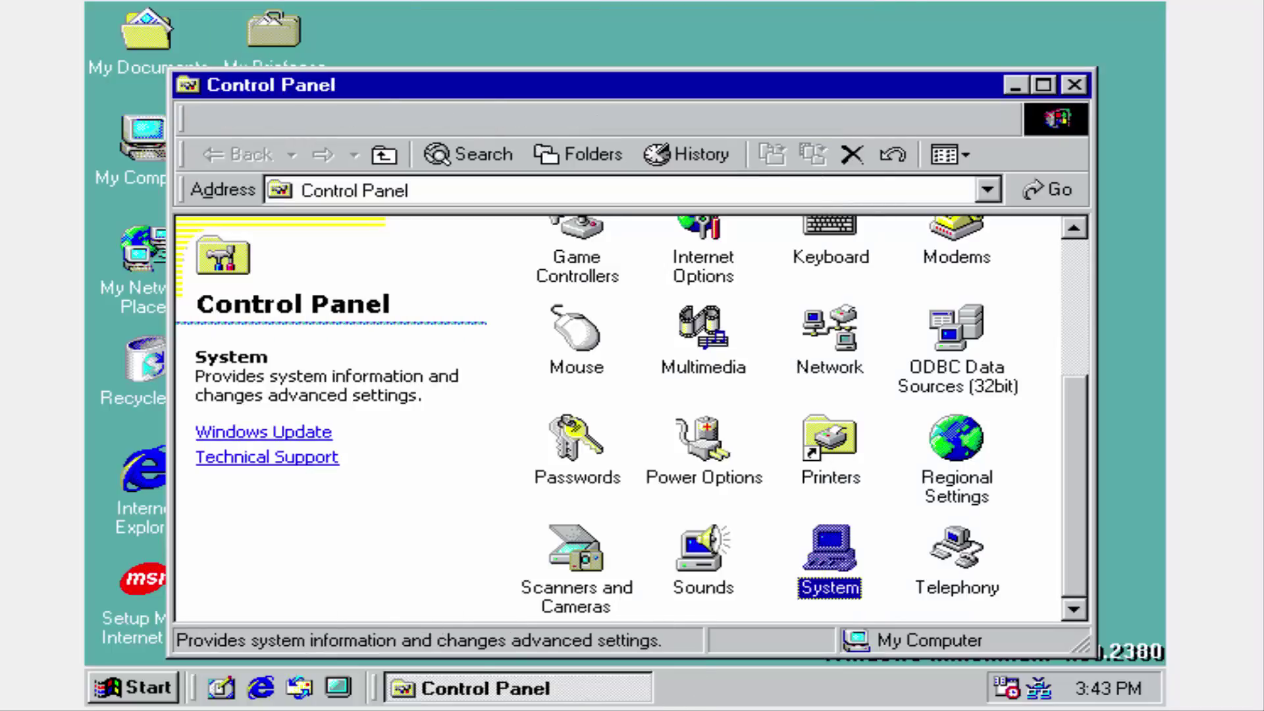
left_click(132, 688)
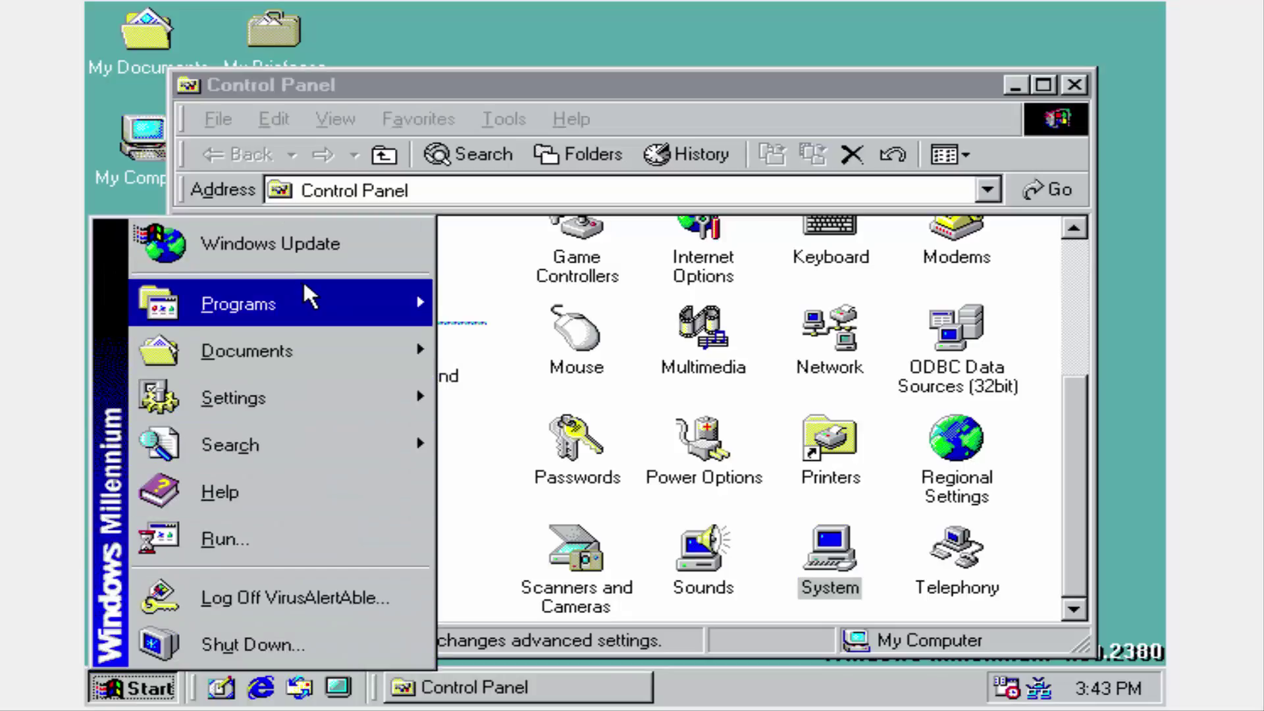
mouse_move(326, 299)
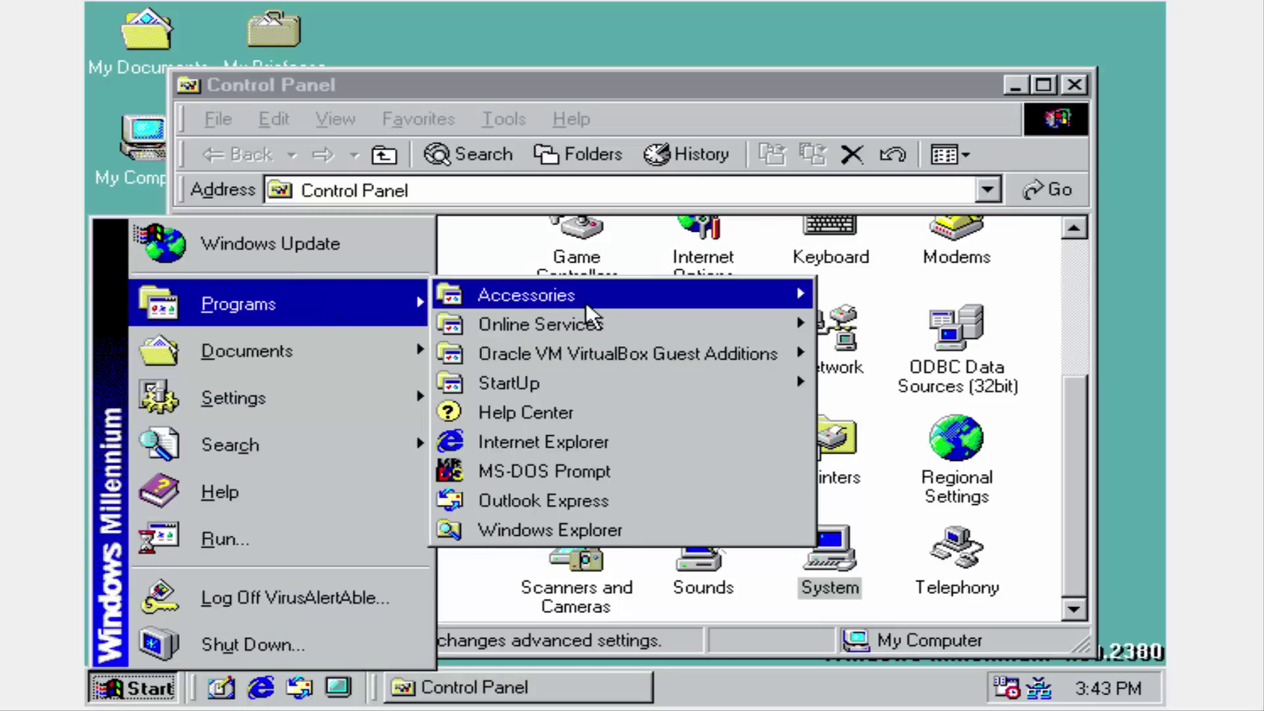
mouse_move(586, 302)
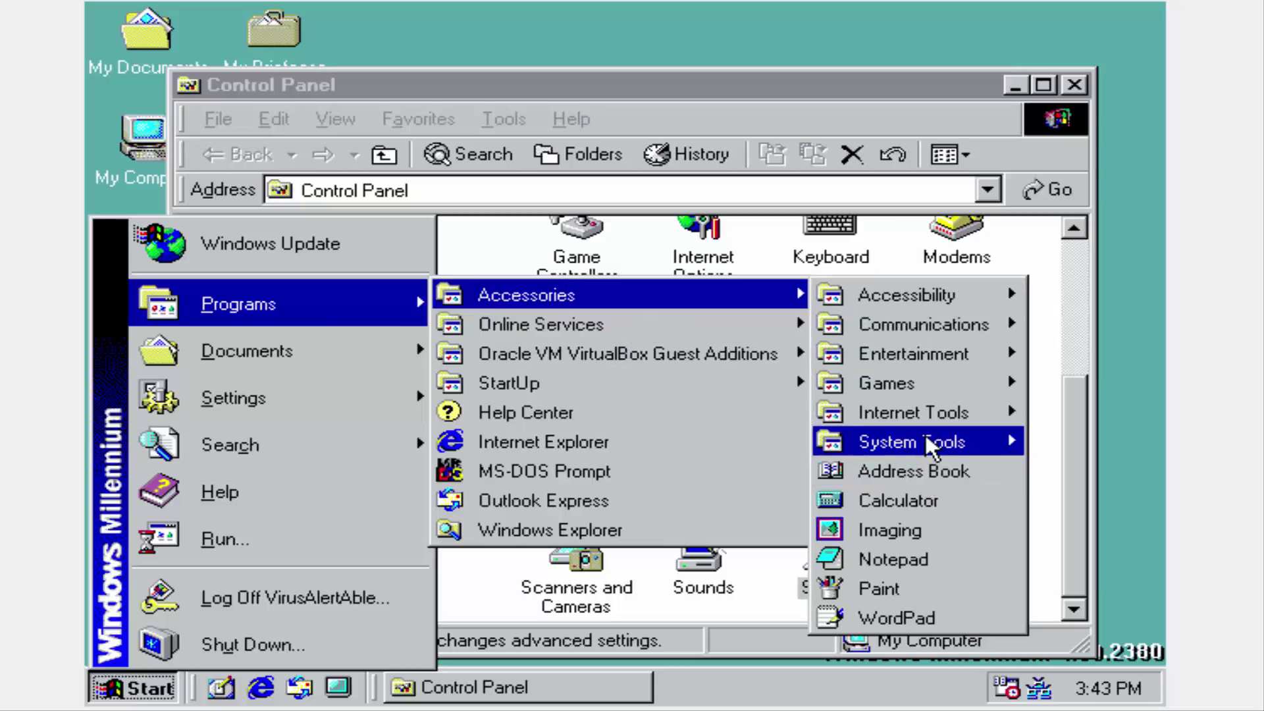
mouse_move(926, 438)
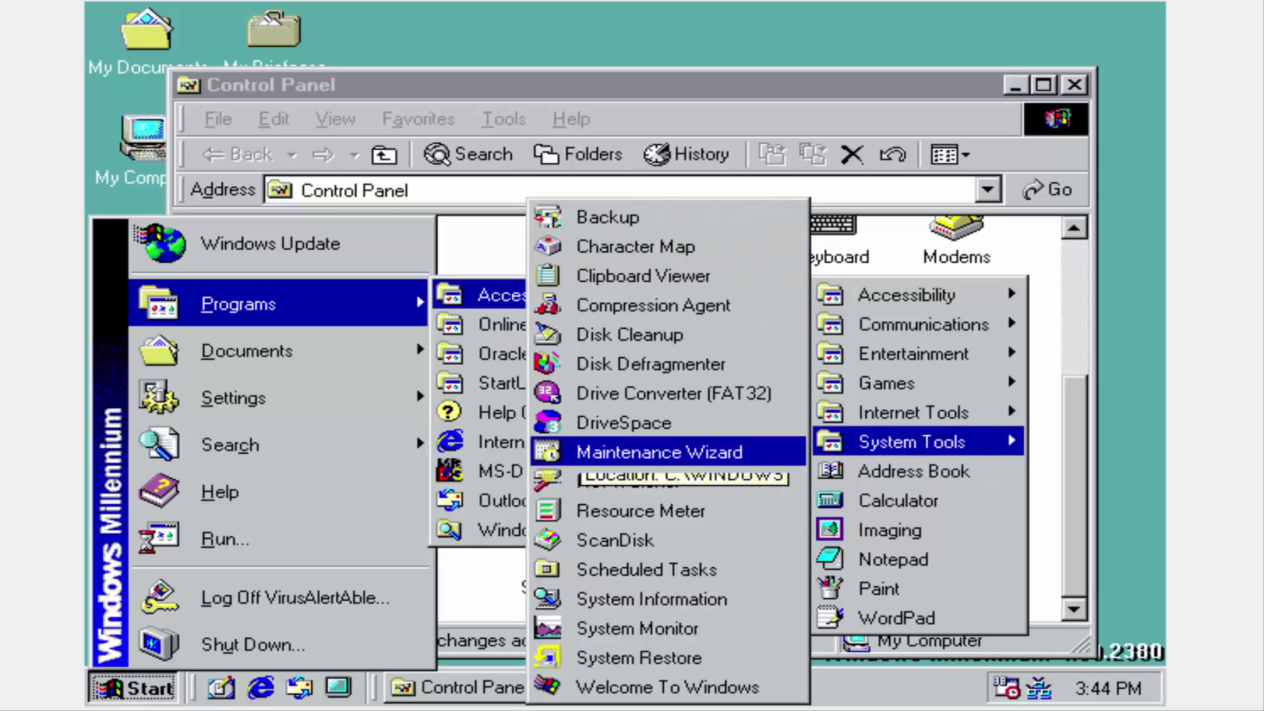
left_click(592, 659)
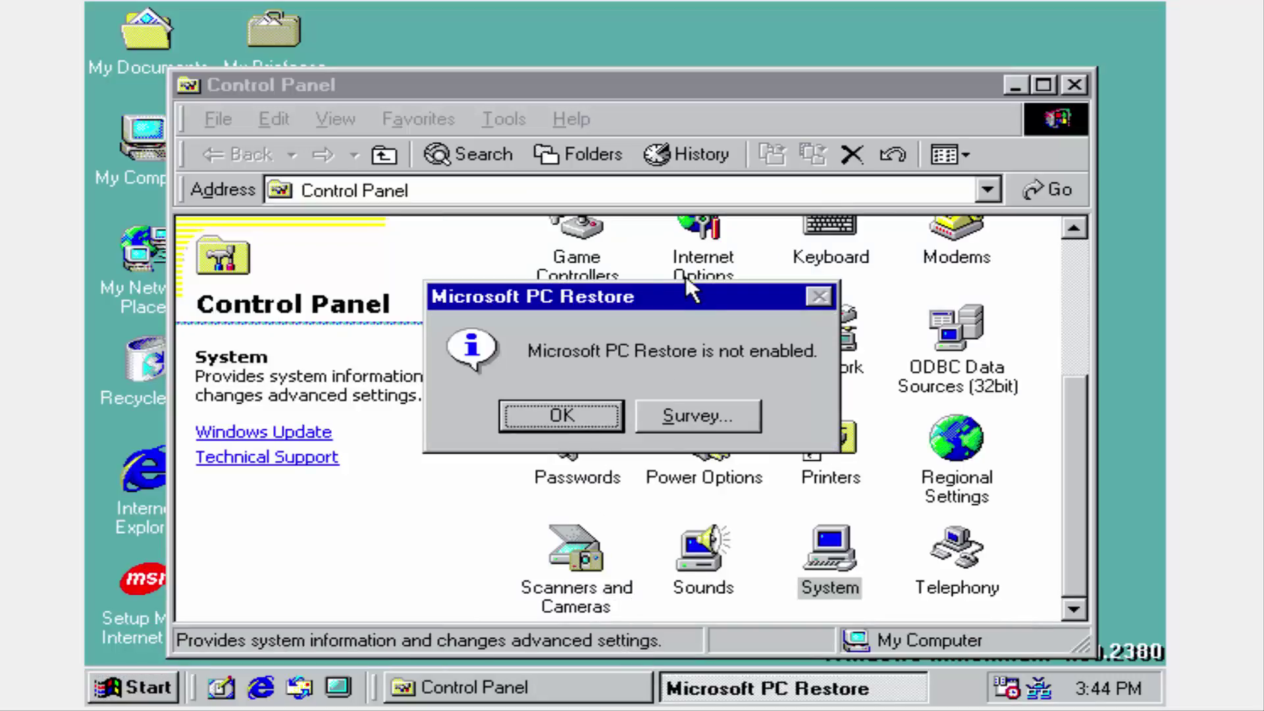
Dismiss the PC Restore notice, return to the Control Panel icons, and open the Start menu.
left_click(519, 421)
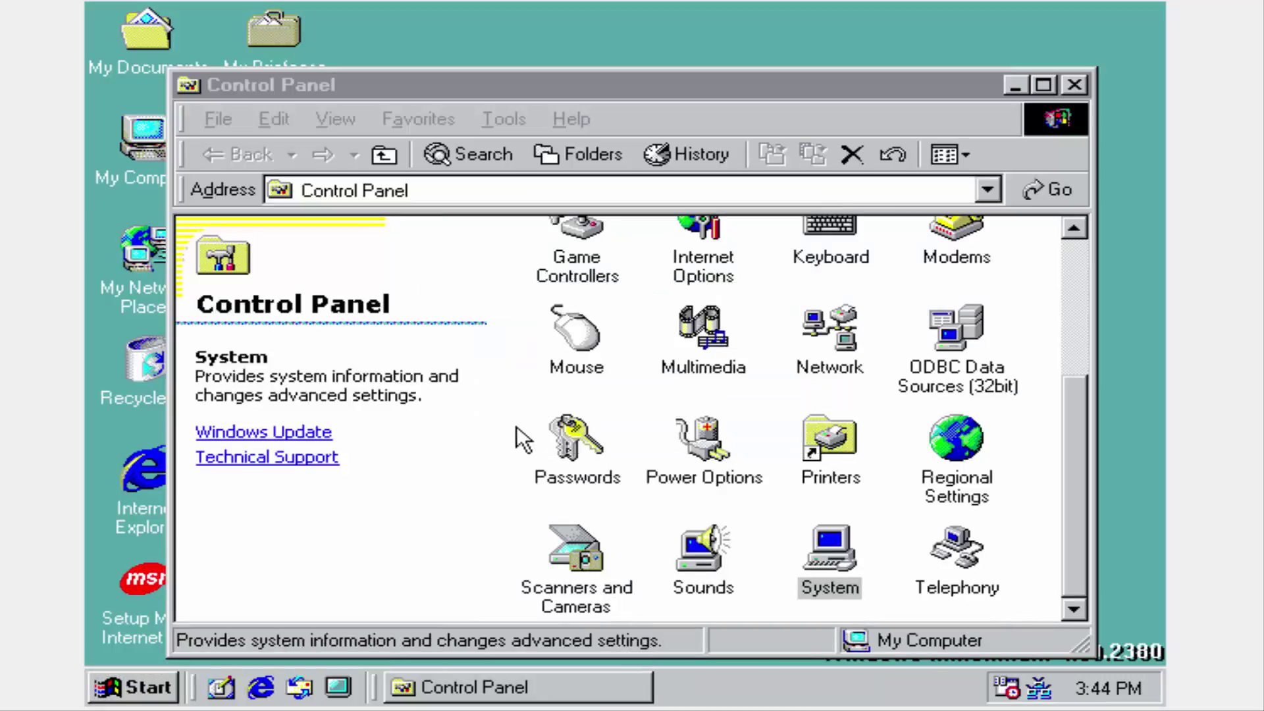
left_click(1075, 329)
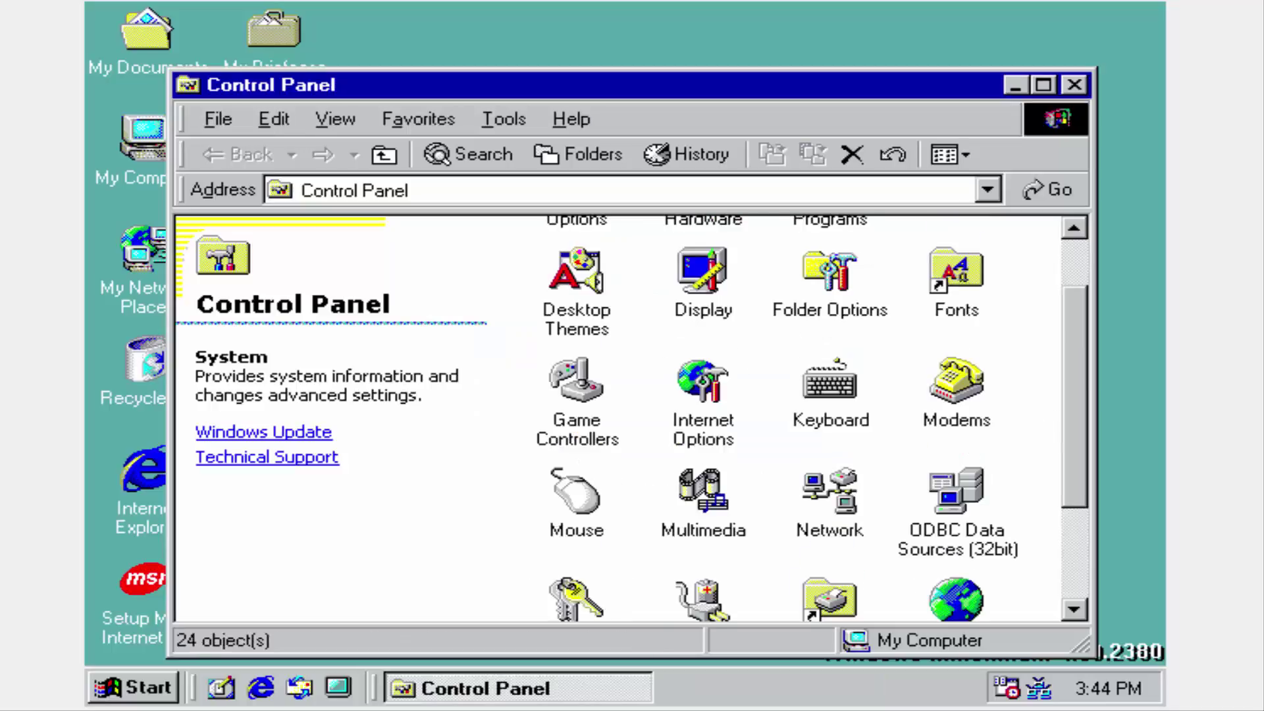
scroll(1033, 434, "up", 1)
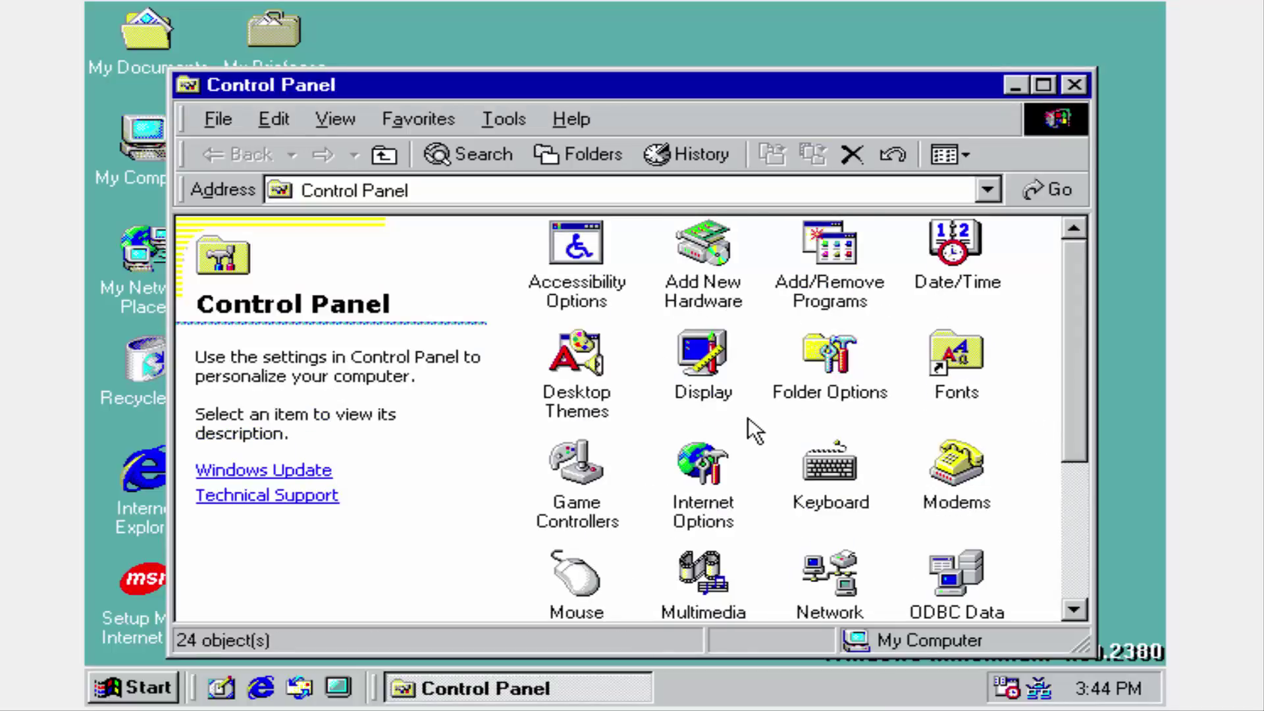
scroll(751, 428, "down", 2)
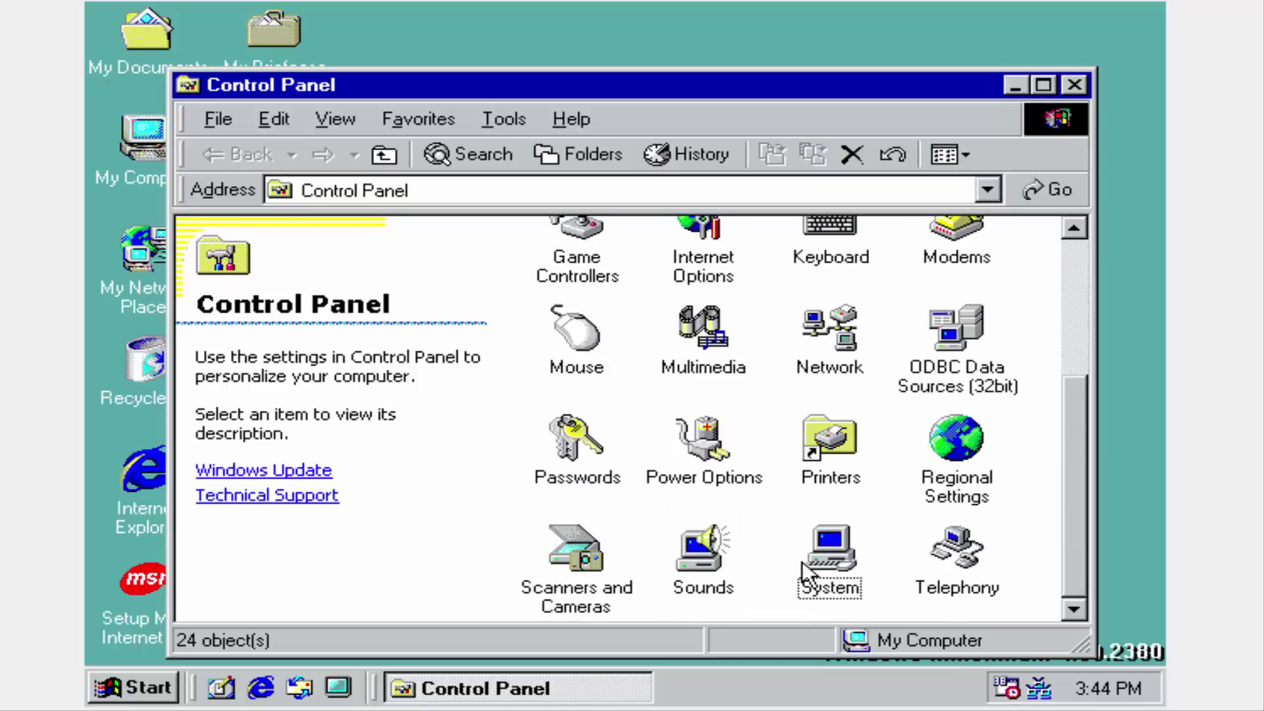
left_click(107, 687)
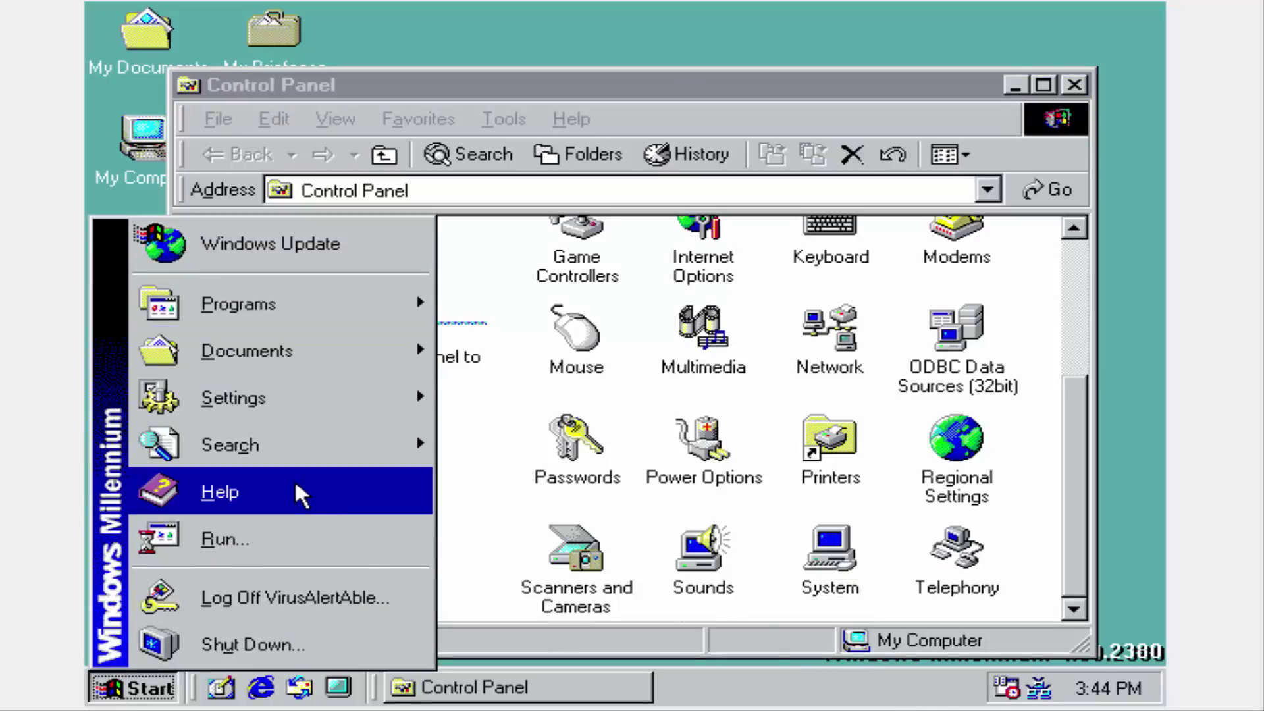
Open Help from the Start menu to its Welcome to Help page, then close it.
left_click(270, 493)
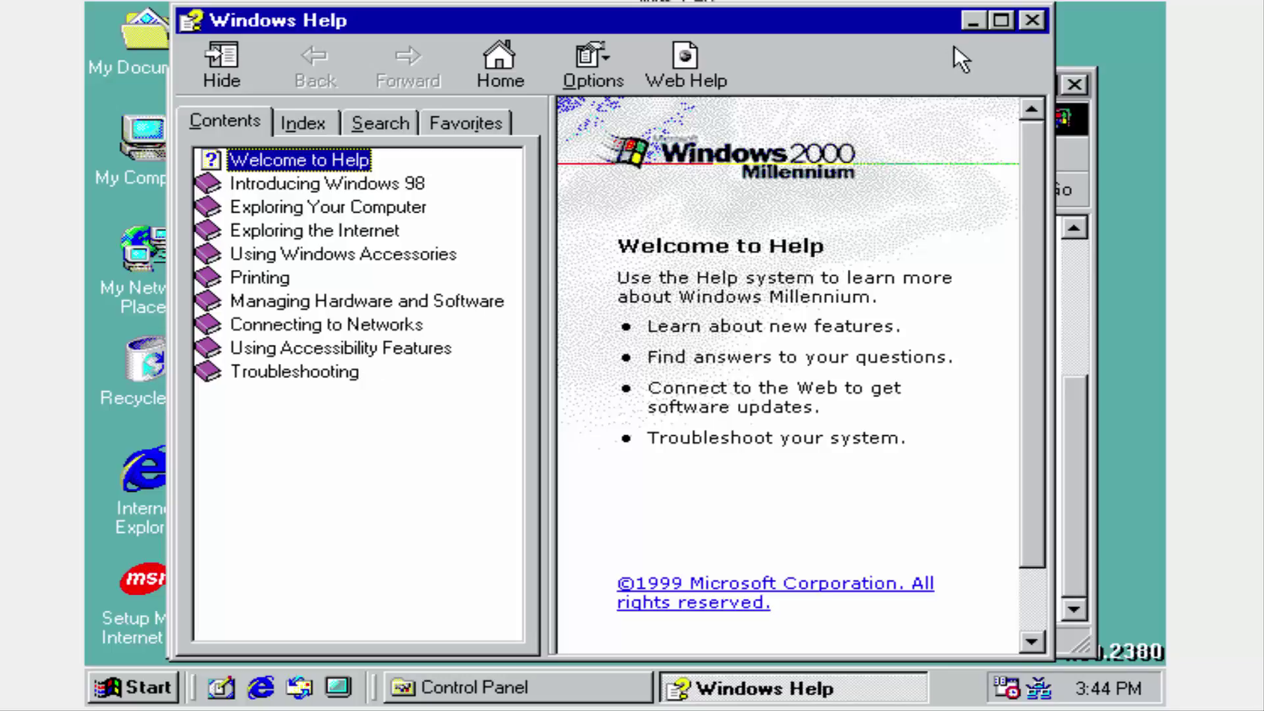
left_click(1034, 21)
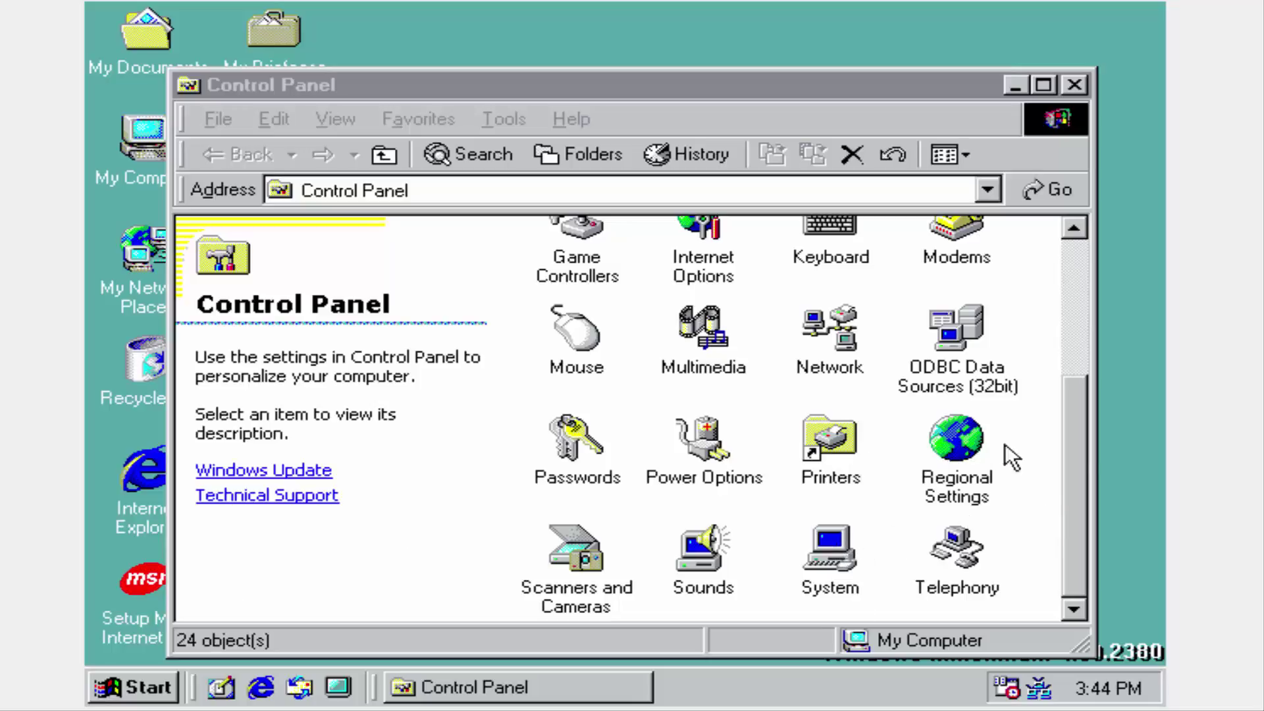
Close the Control Panel and launch Internet Explorer.
left_click_drag(1080, 437, 1068, 287)
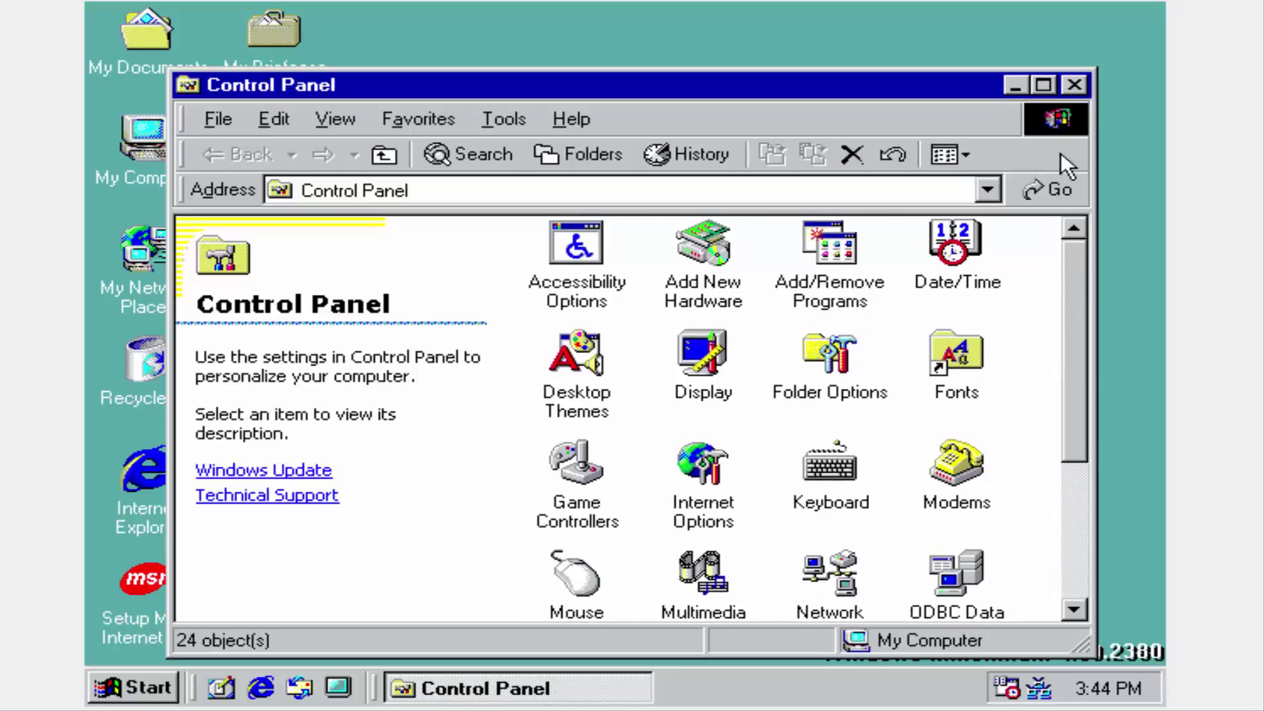
left_click(1080, 91)
left_click(238, 676)
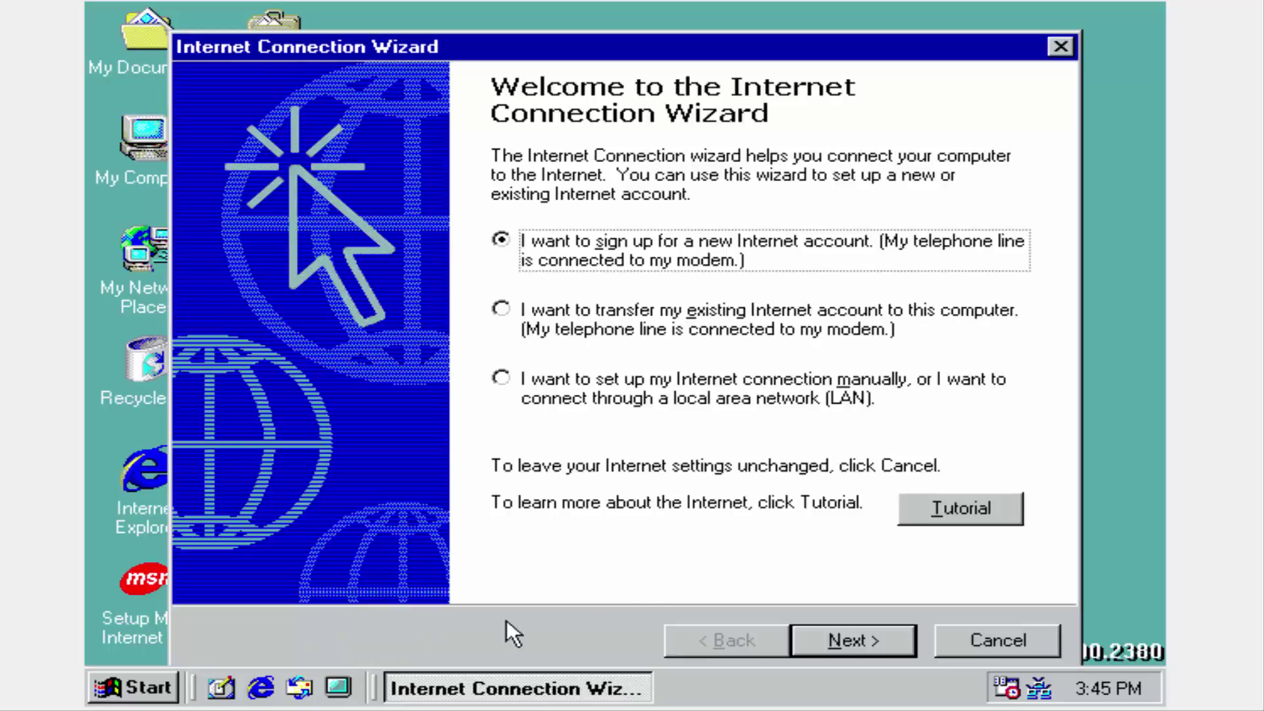
In the Internet Connection Wizard, choose a LAN connection, decline mail account setup, and finish.
left_click(769, 408)
left_click(834, 646)
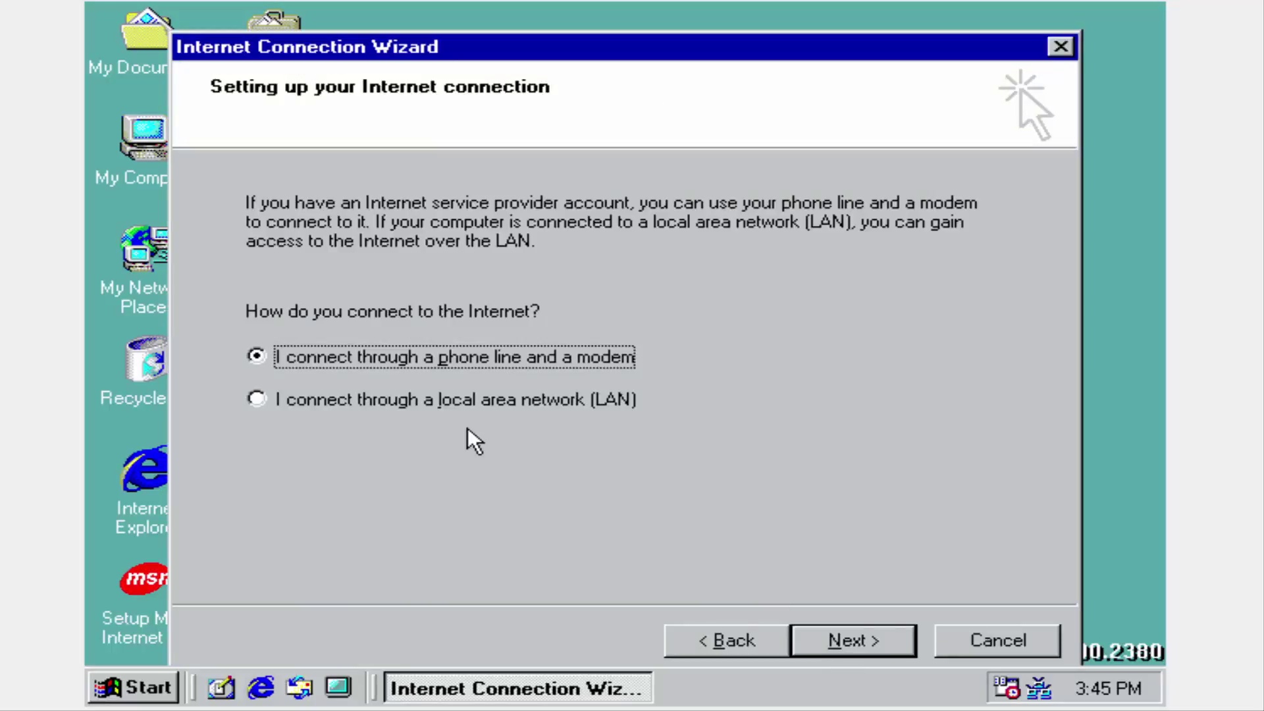
left_click(467, 407)
left_click(882, 646)
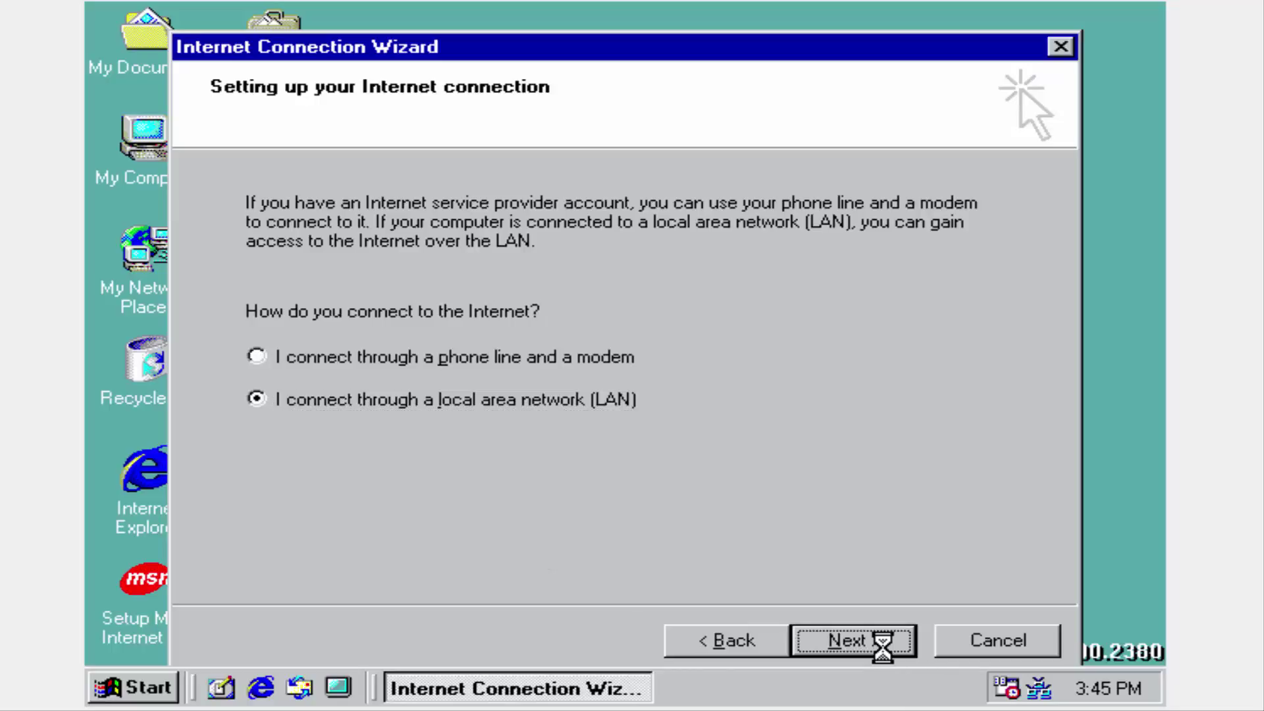
left_click(884, 646)
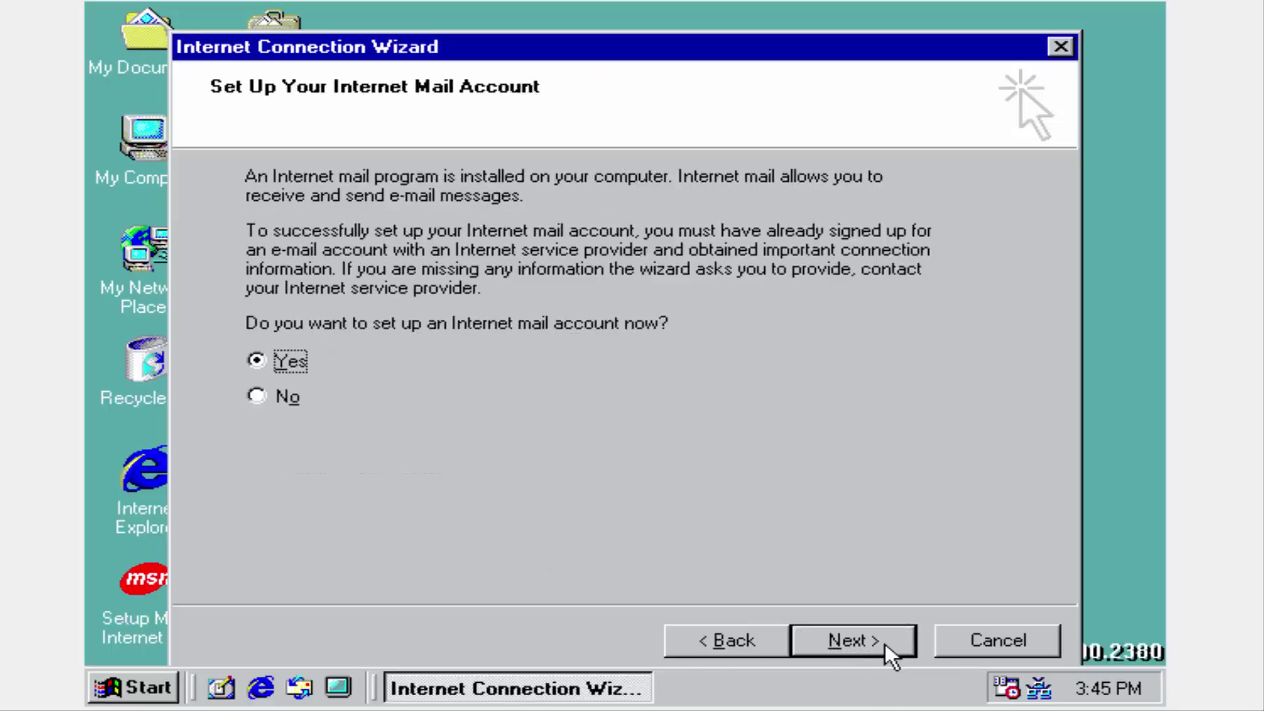
left_click(283, 403)
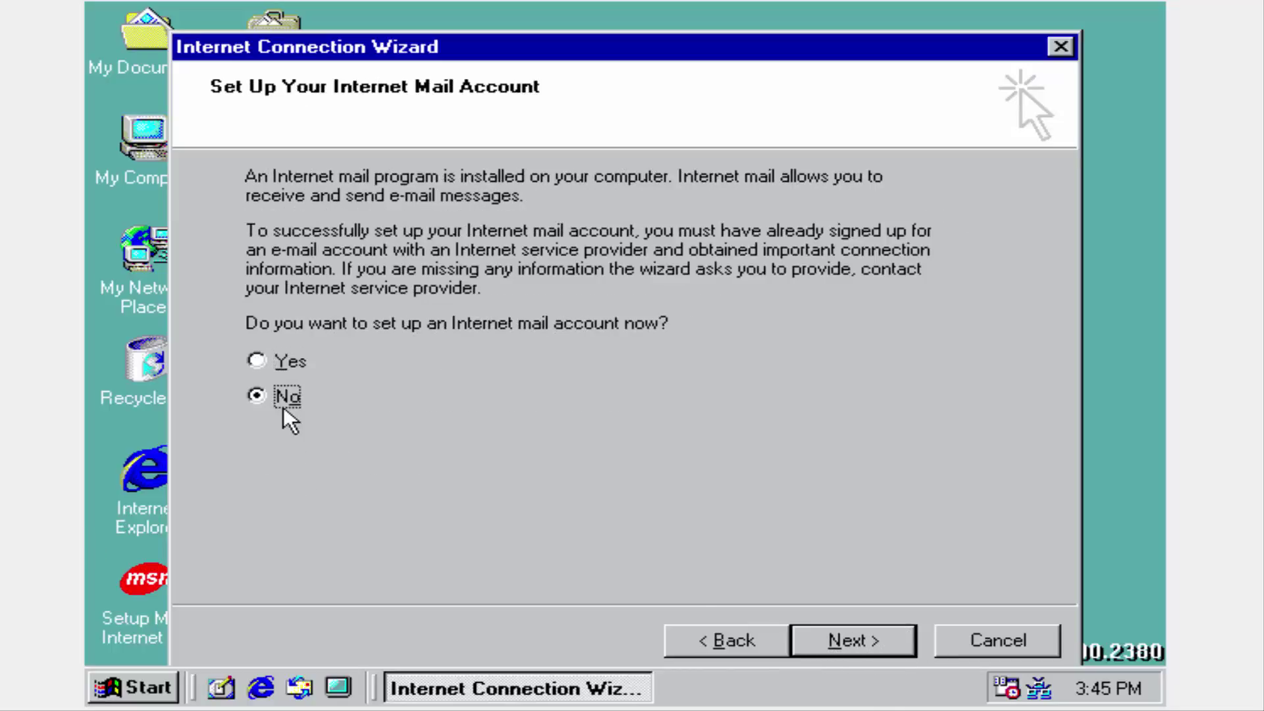
left_click(836, 634)
left_click(838, 638)
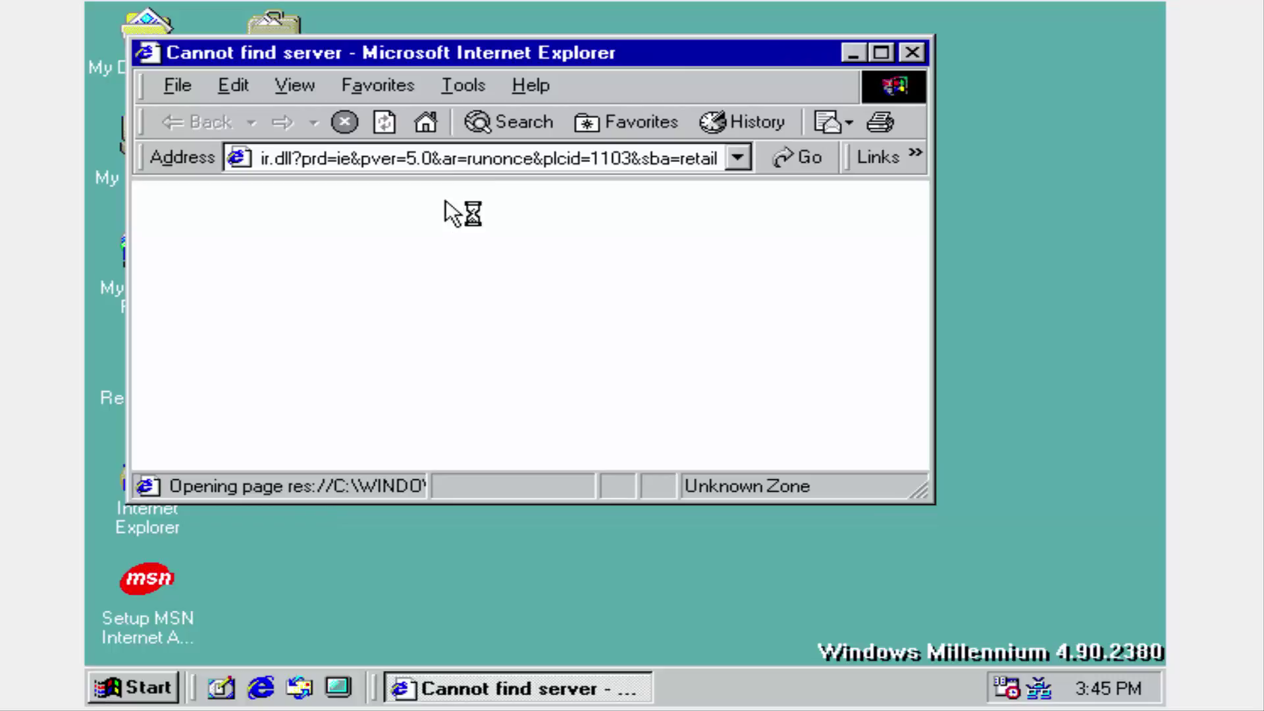
Try loading google.com from the Internet Explorer address bar.
left_click(460, 160)
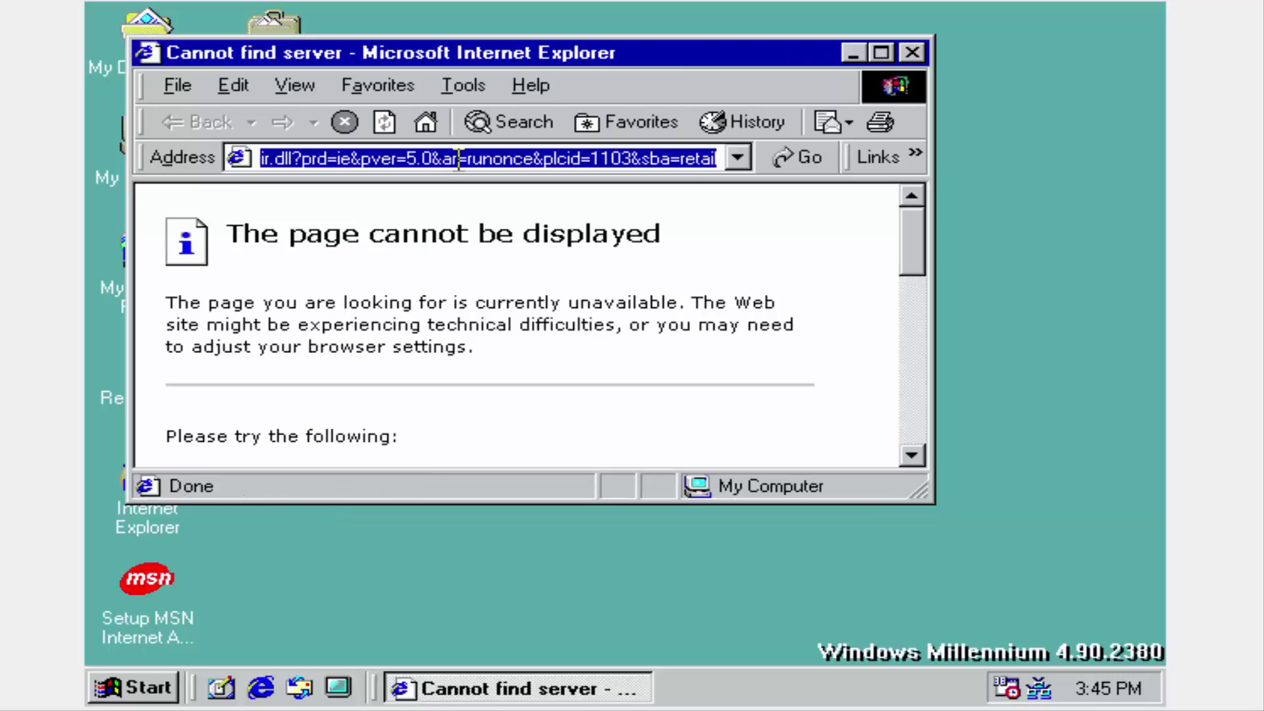
type("google.com")
key("Return")
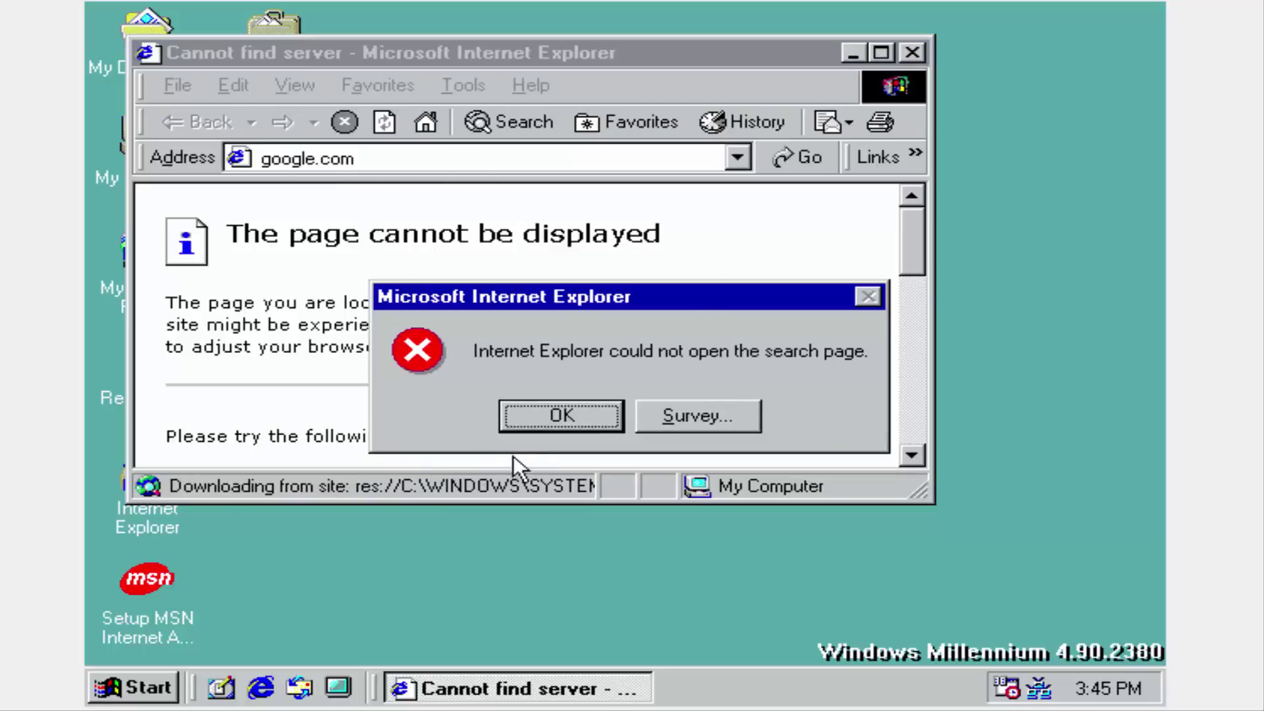
Open the error's feedback survey, cancel it, and dismiss the search-page error.
left_click(685, 418)
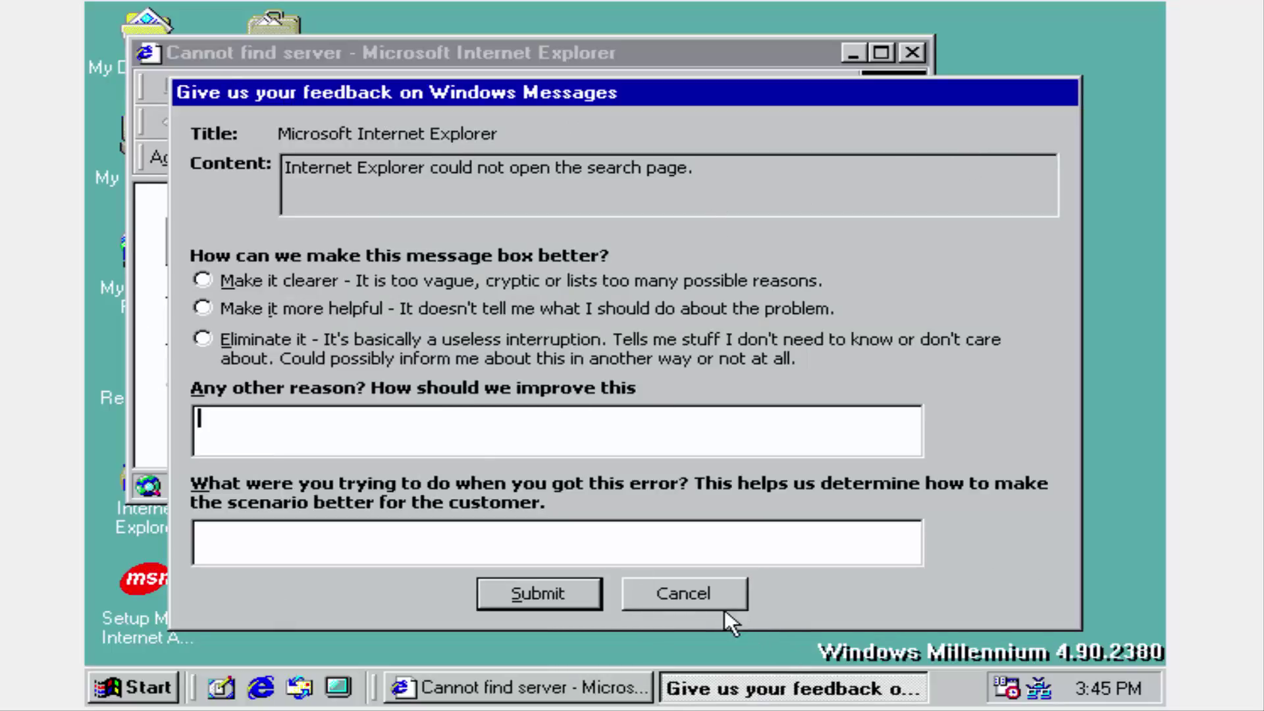
left_click(704, 599)
left_click(562, 415)
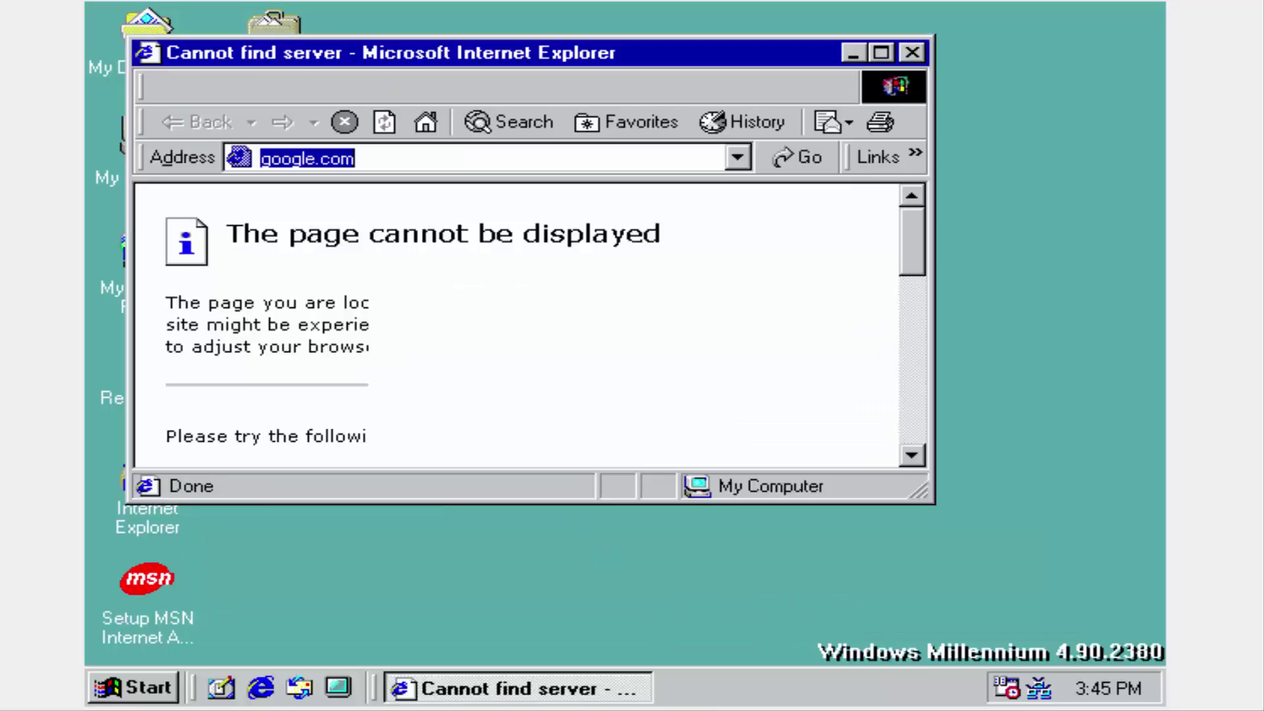
Close Internet Explorer, launch Help Center from Start > Programs, then move and maximize it.
left_click(911, 52)
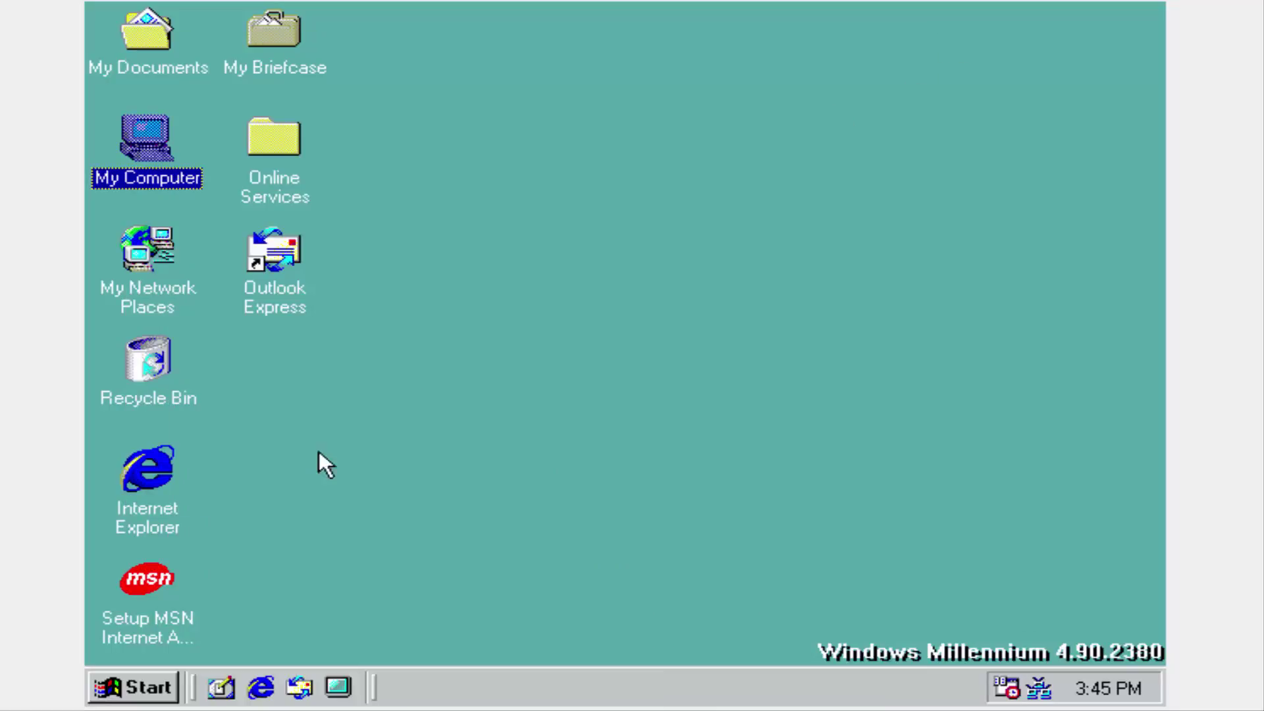
left_click(110, 690)
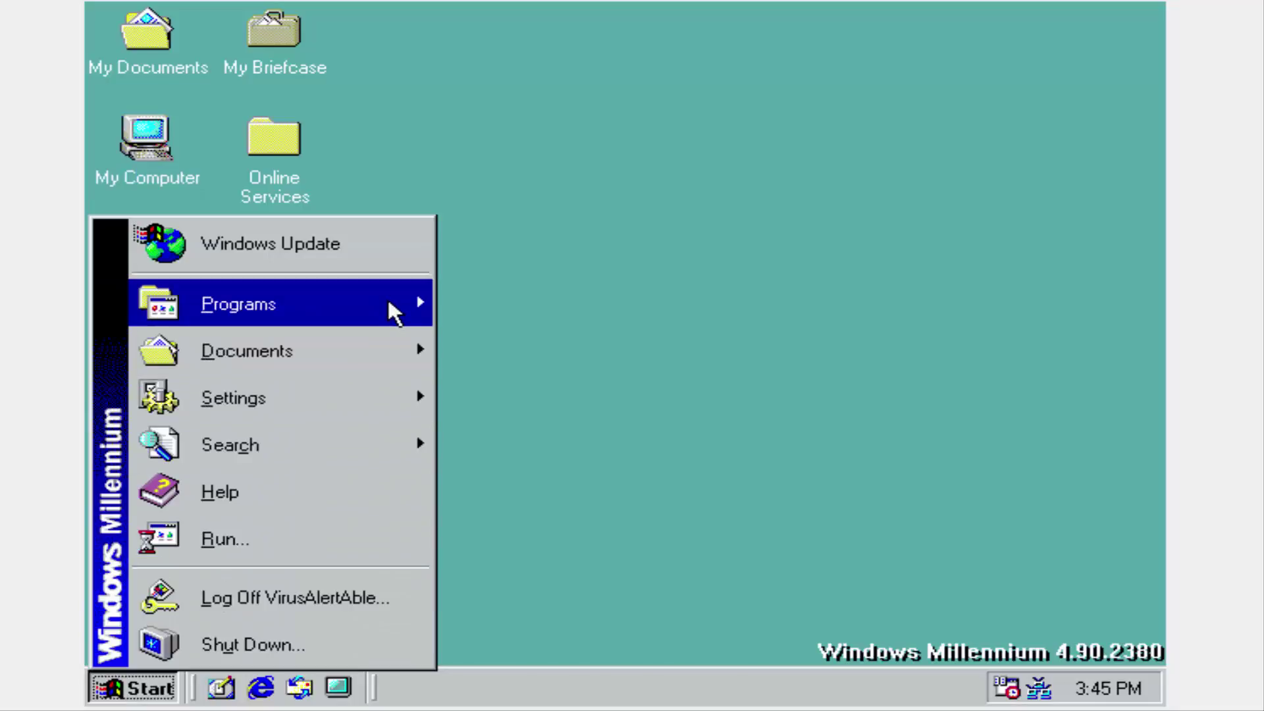
mouse_move(408, 305)
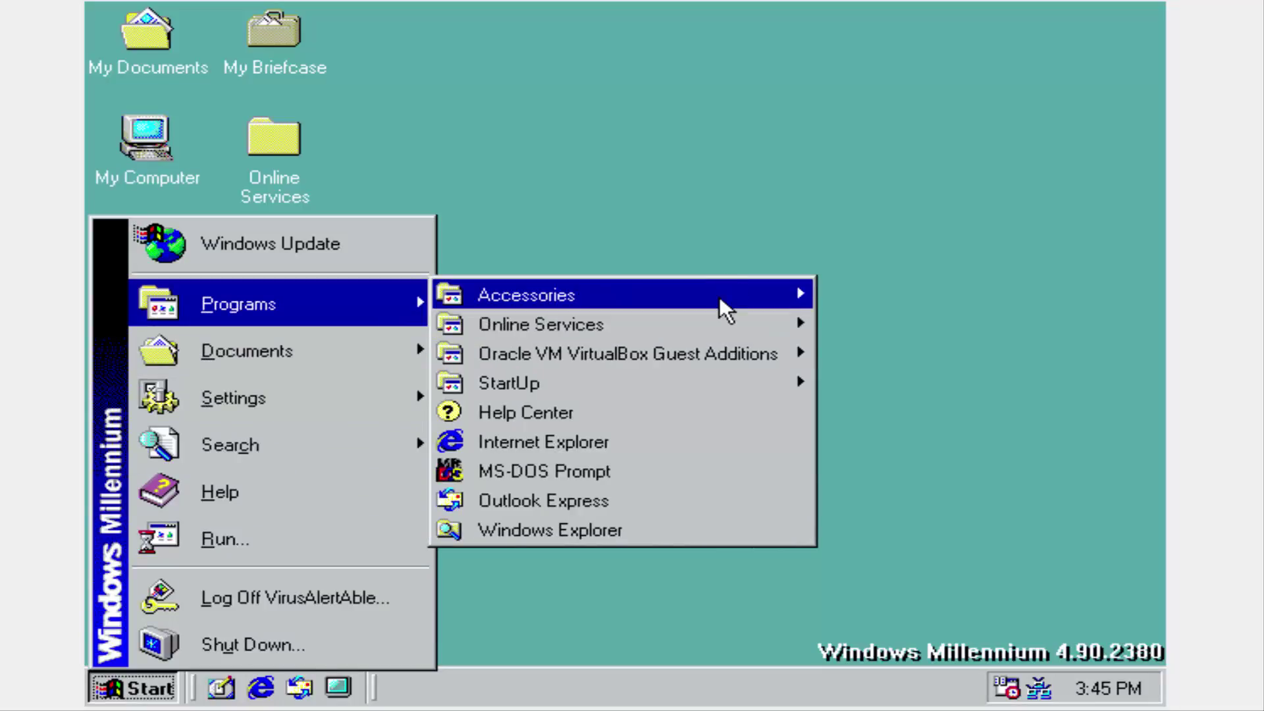
mouse_move(718, 297)
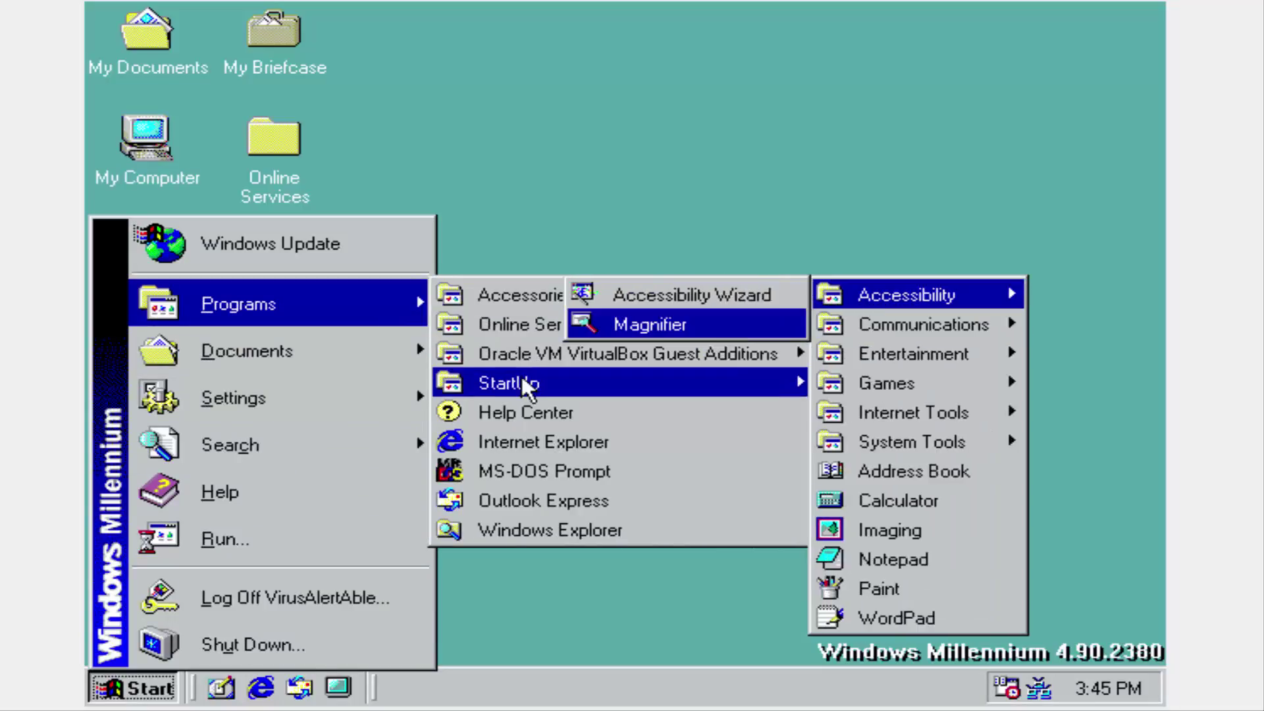
left_click(508, 414)
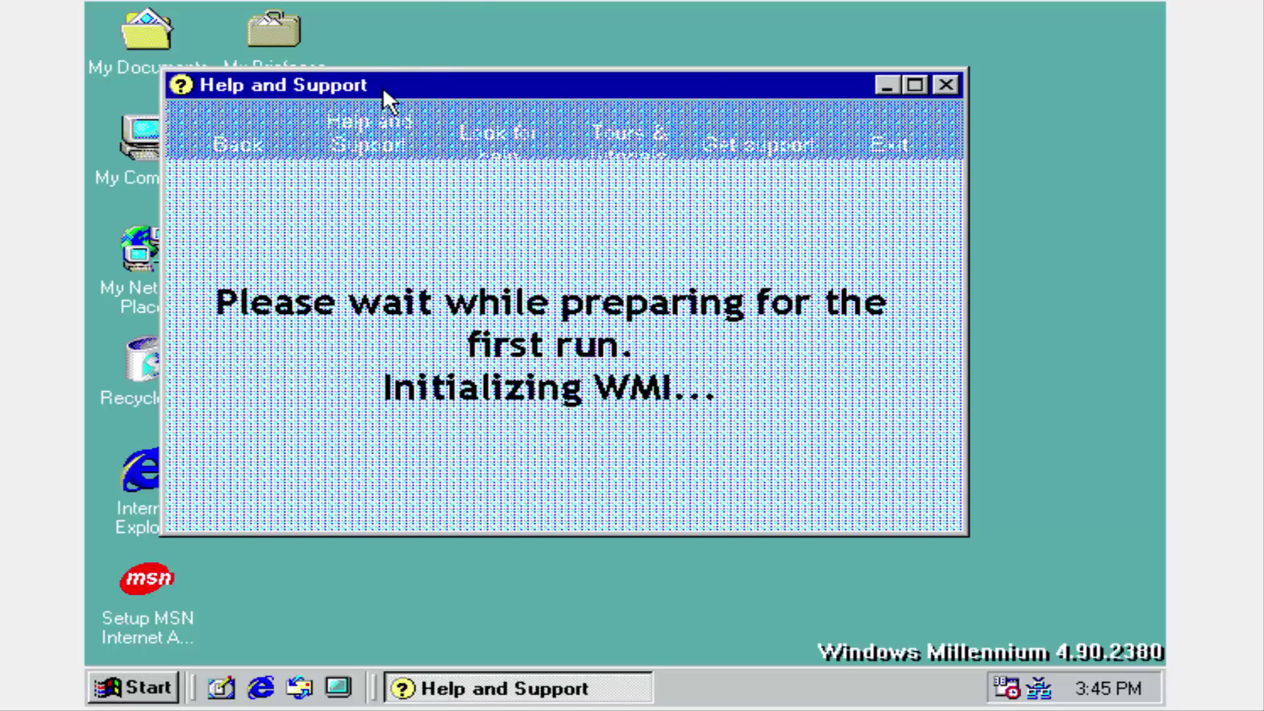
left_click_drag(388, 85, 498, 70)
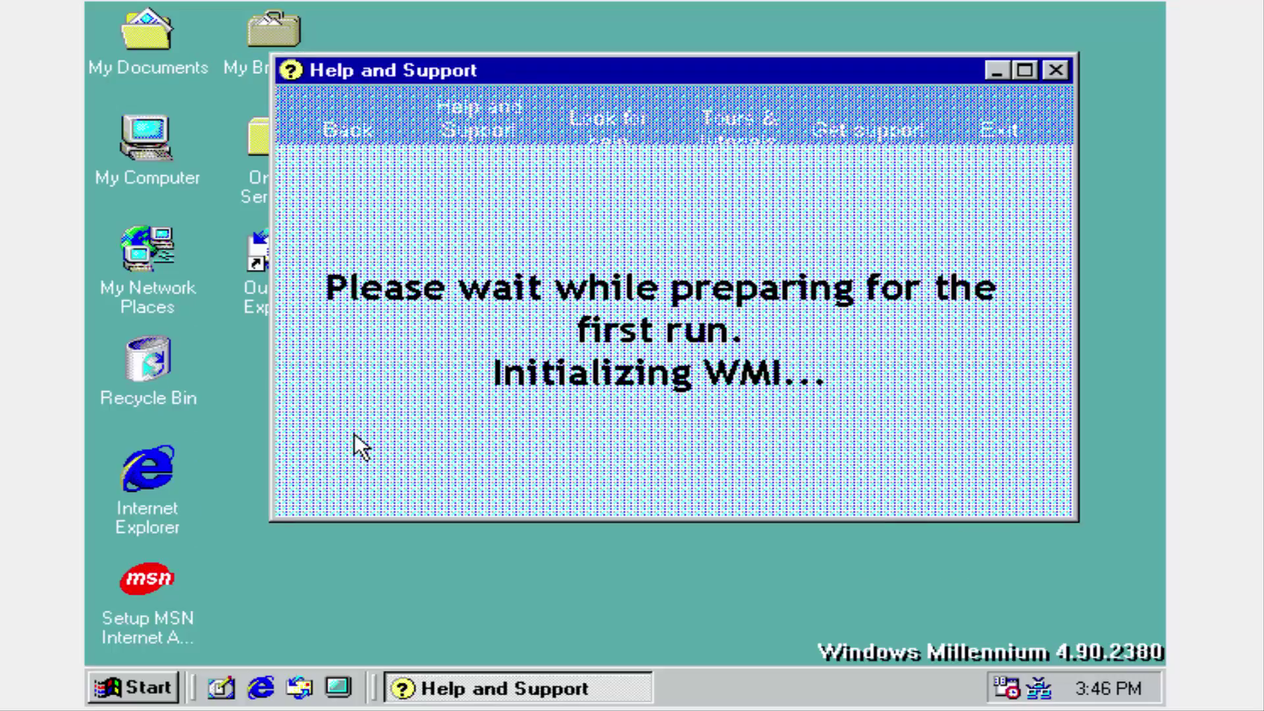
left_click(1026, 71)
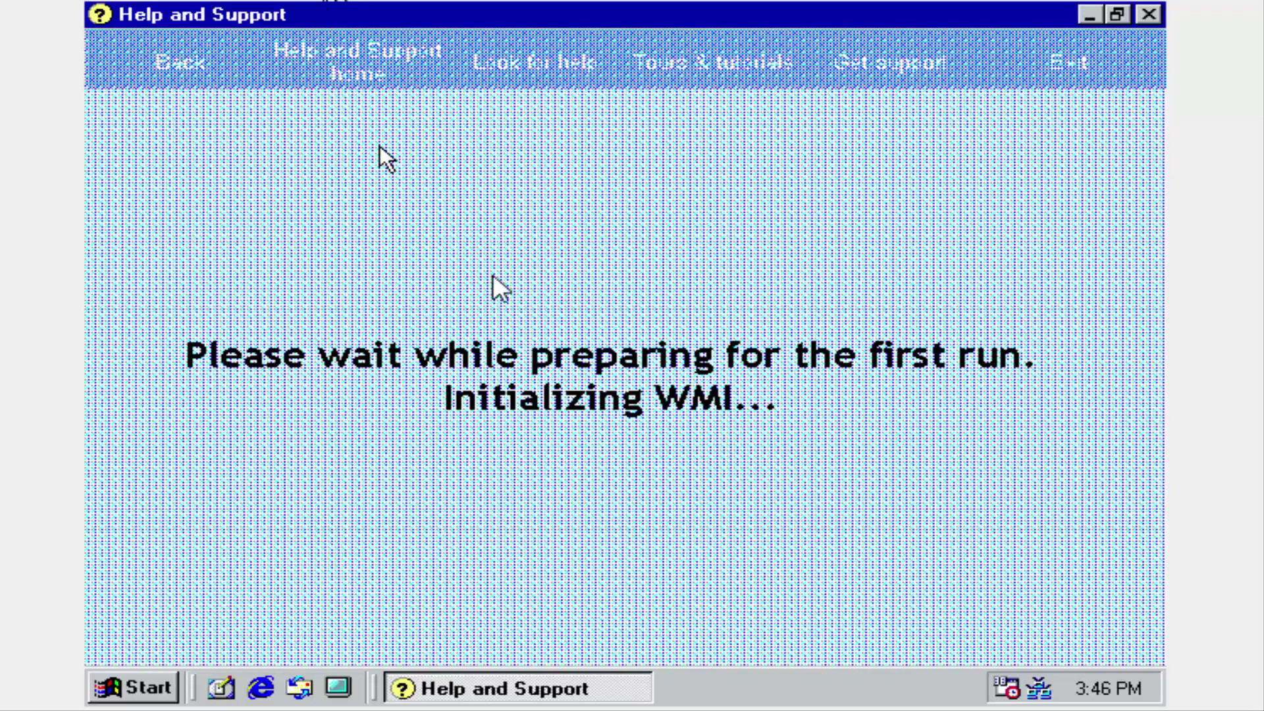
Browse the Help and Support home, Tours & tutorials, Get support and Check Status pages.
left_click(367, 58)
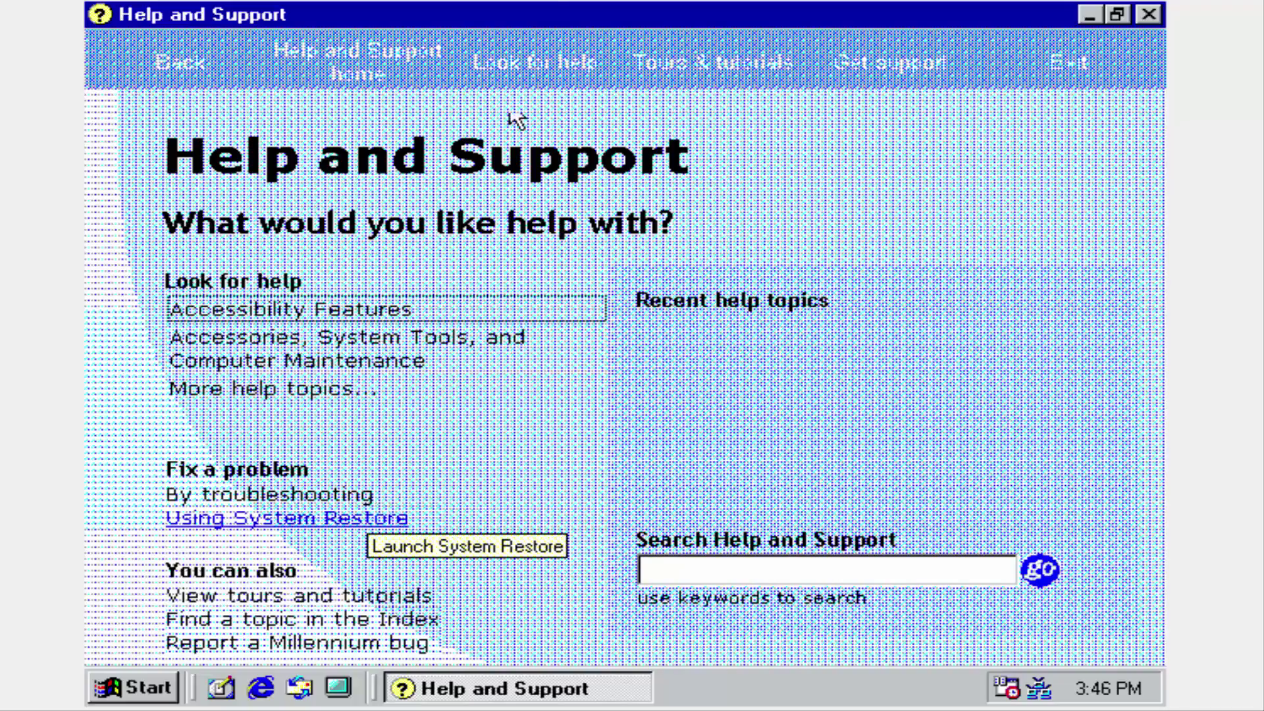
left_click(677, 64)
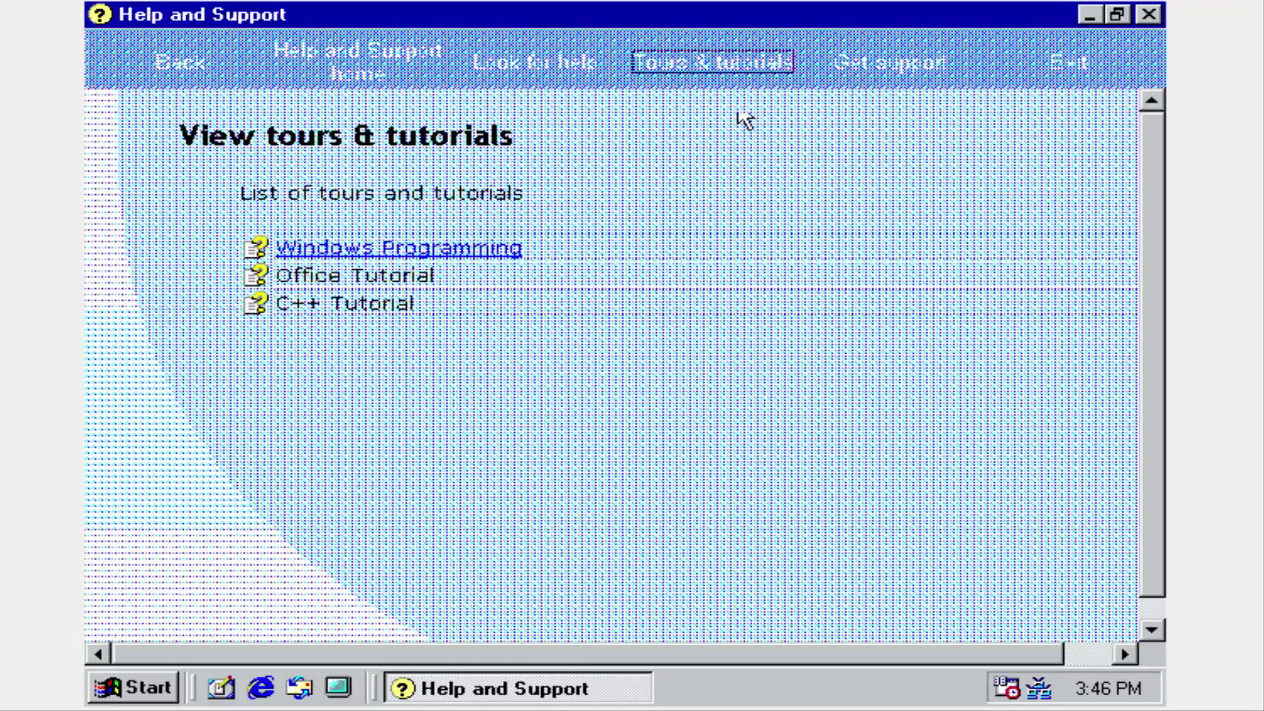
left_click(852, 67)
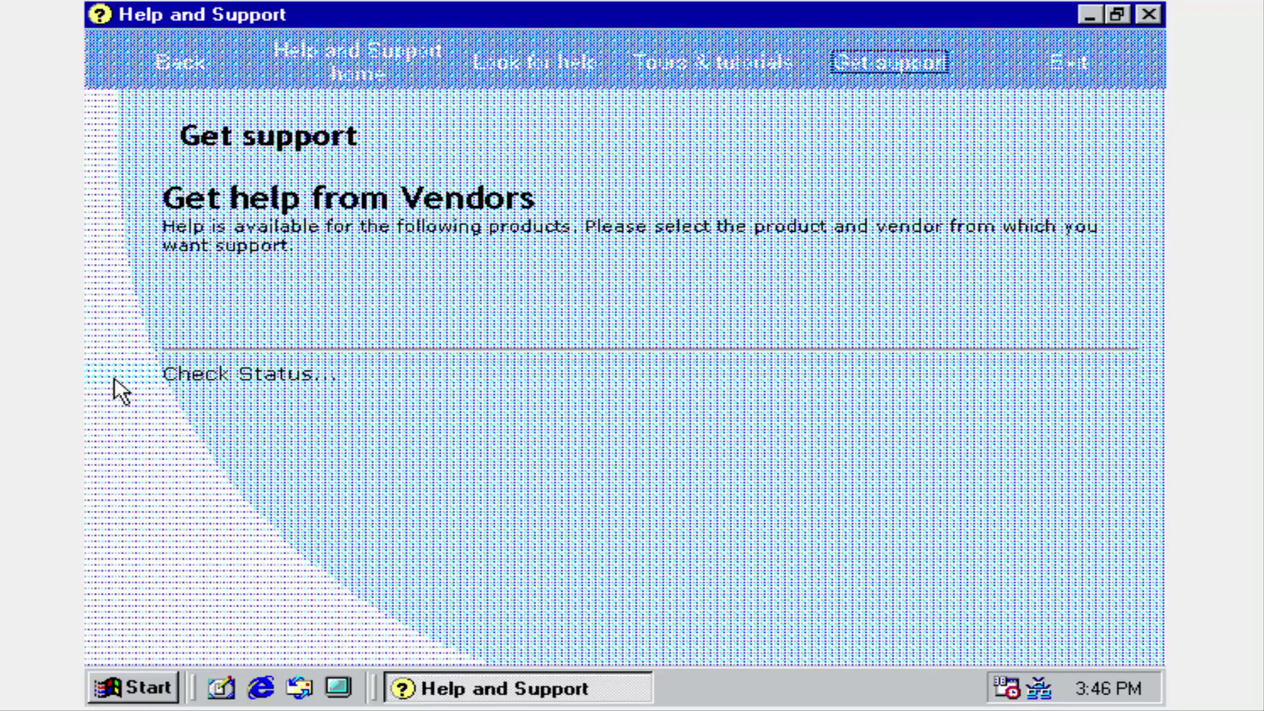
left_click(276, 380)
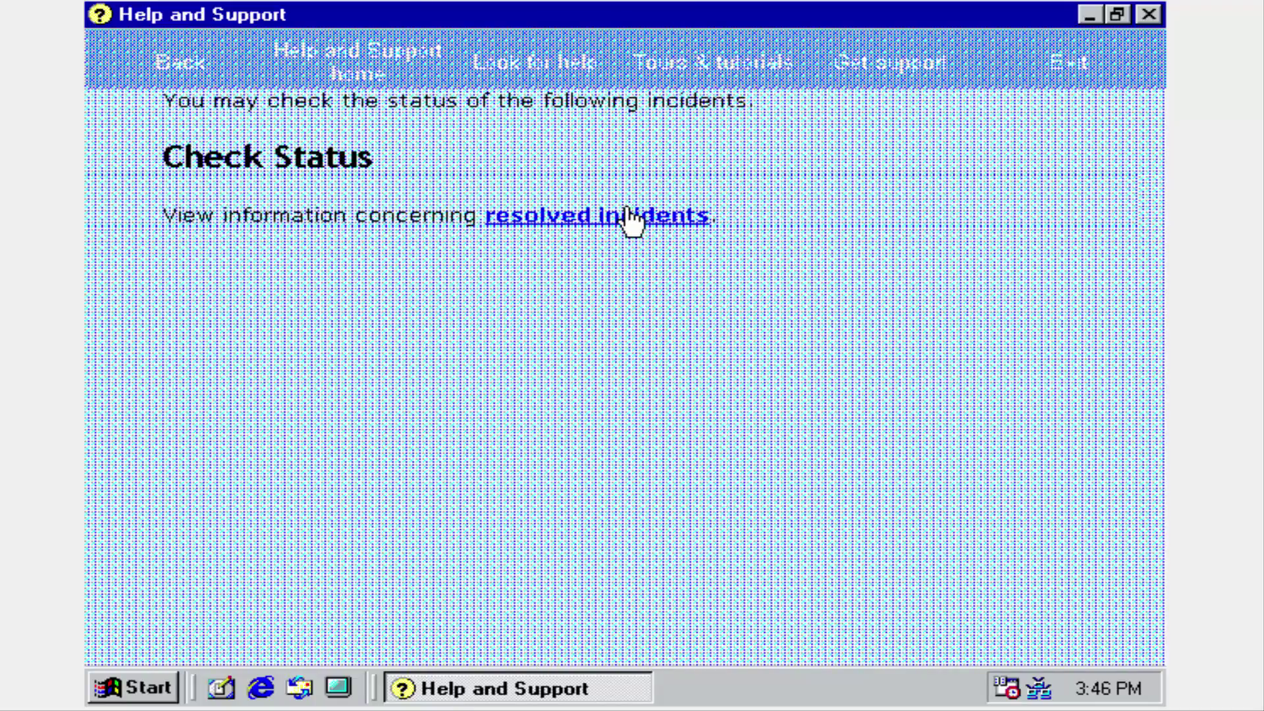
Return to the home page, try Report a Millennium bug, then close Help and Support.
left_click(368, 65)
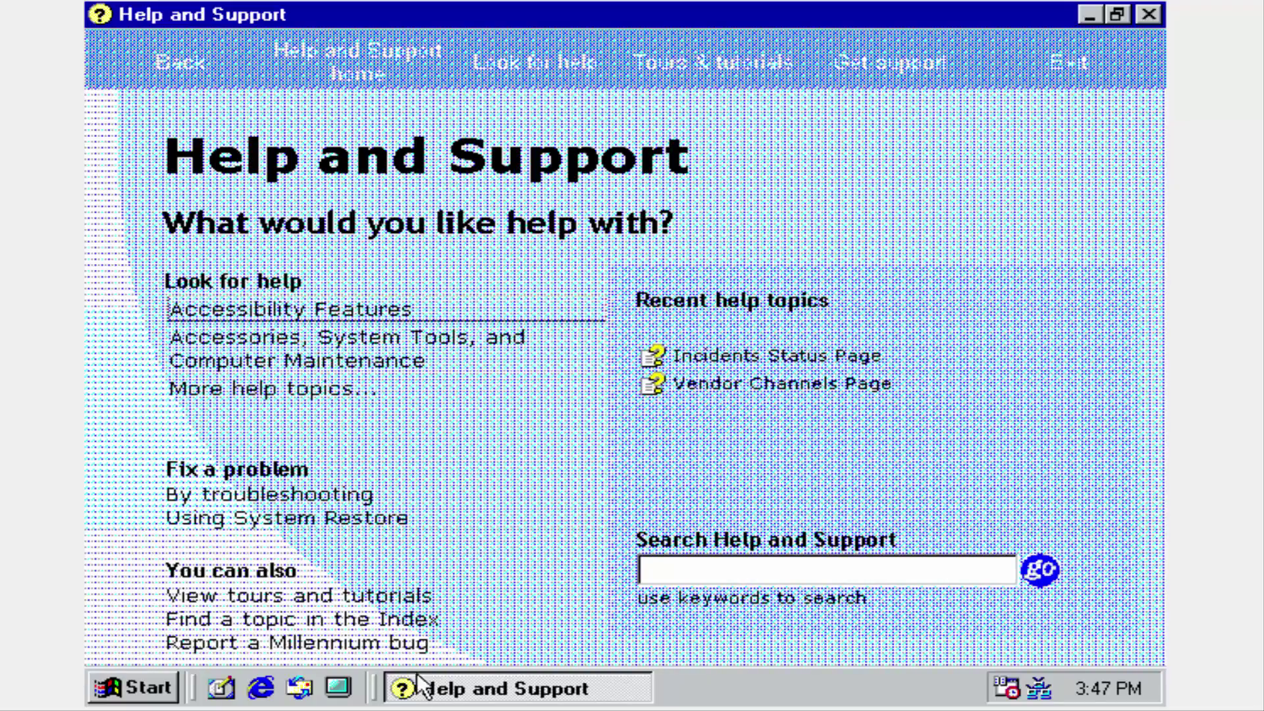
left_click(420, 646)
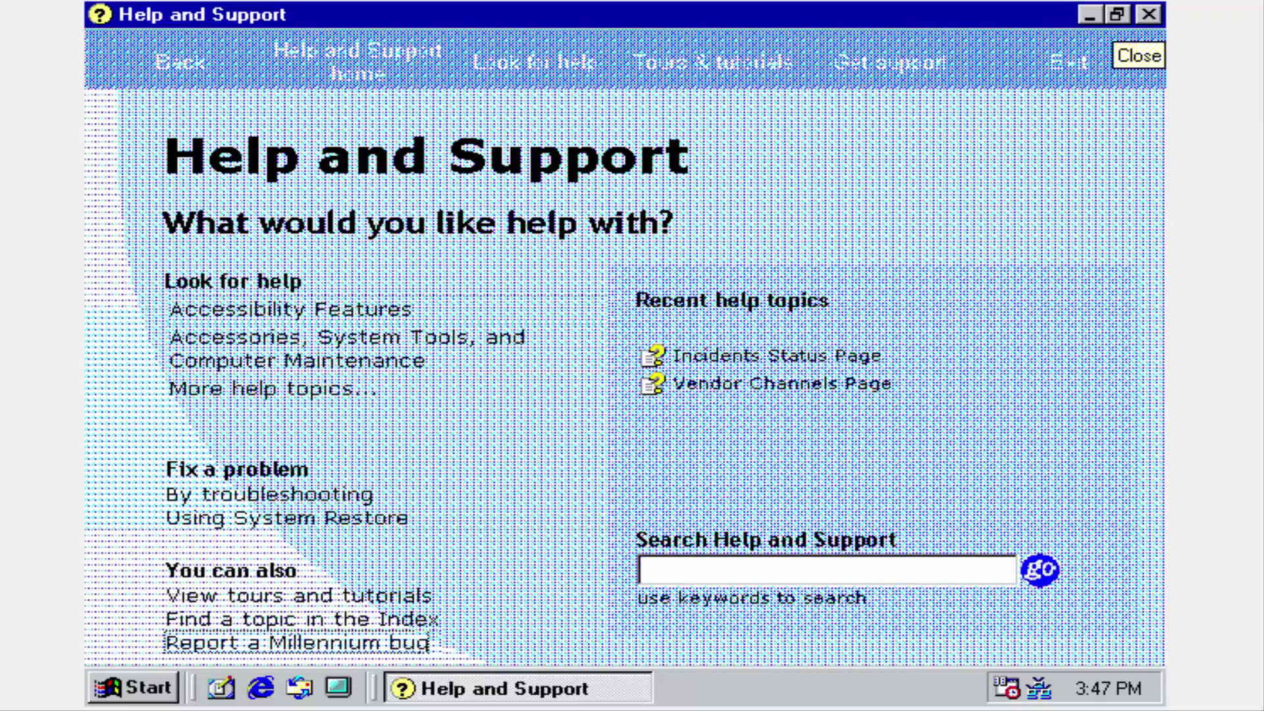
left_click(1149, 14)
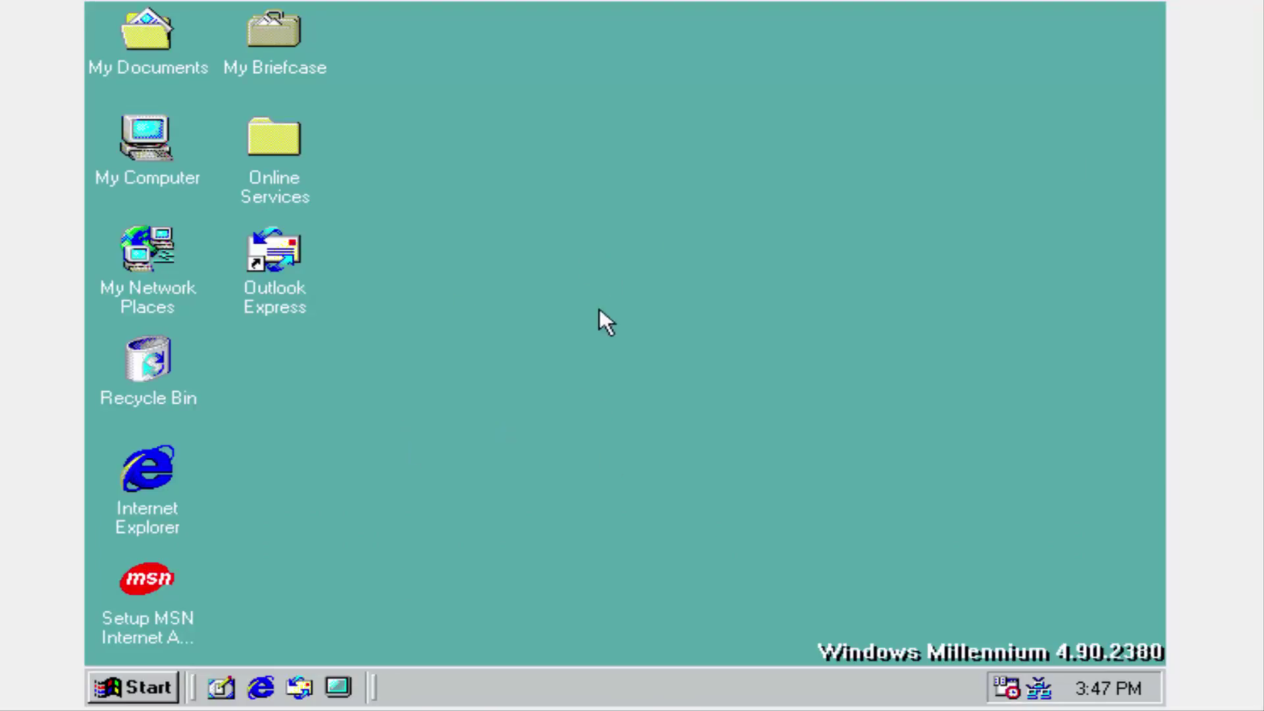
Launch Windows Update from Start, view the Cannot find server page, and close Internet Explorer.
left_click(172, 688)
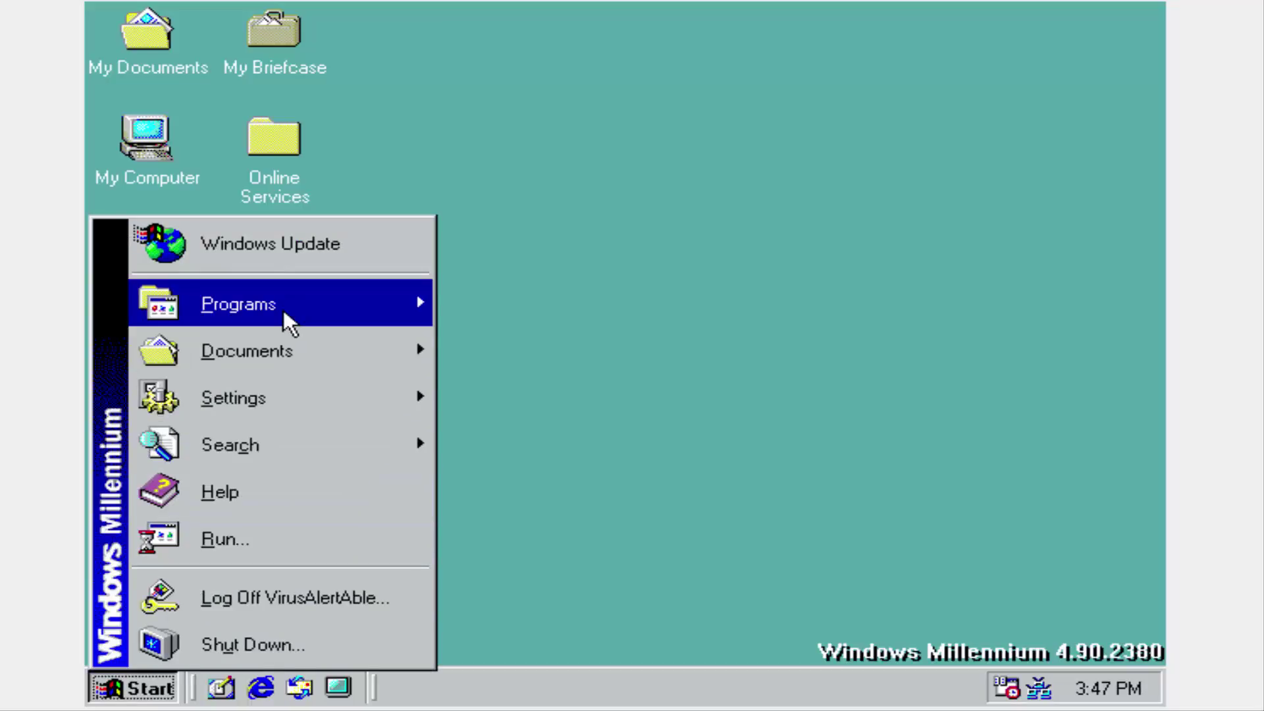
left_click(359, 241)
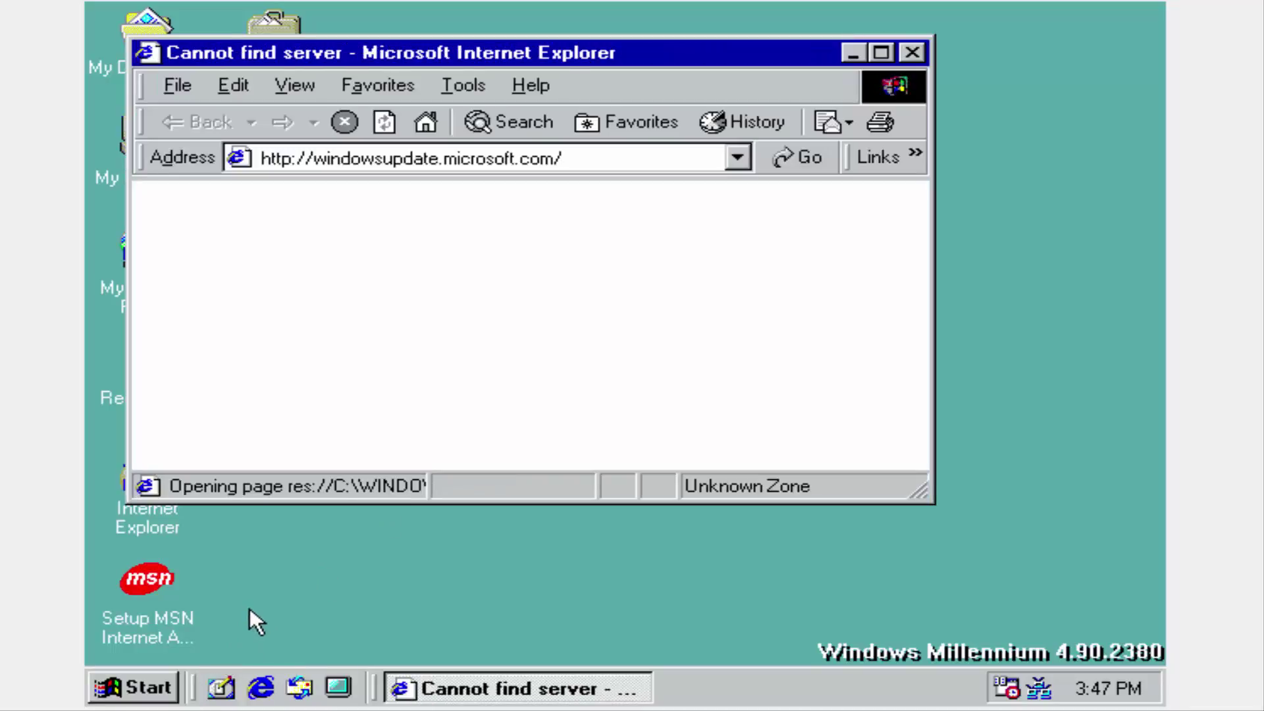
scroll(767, 243, "down", 5)
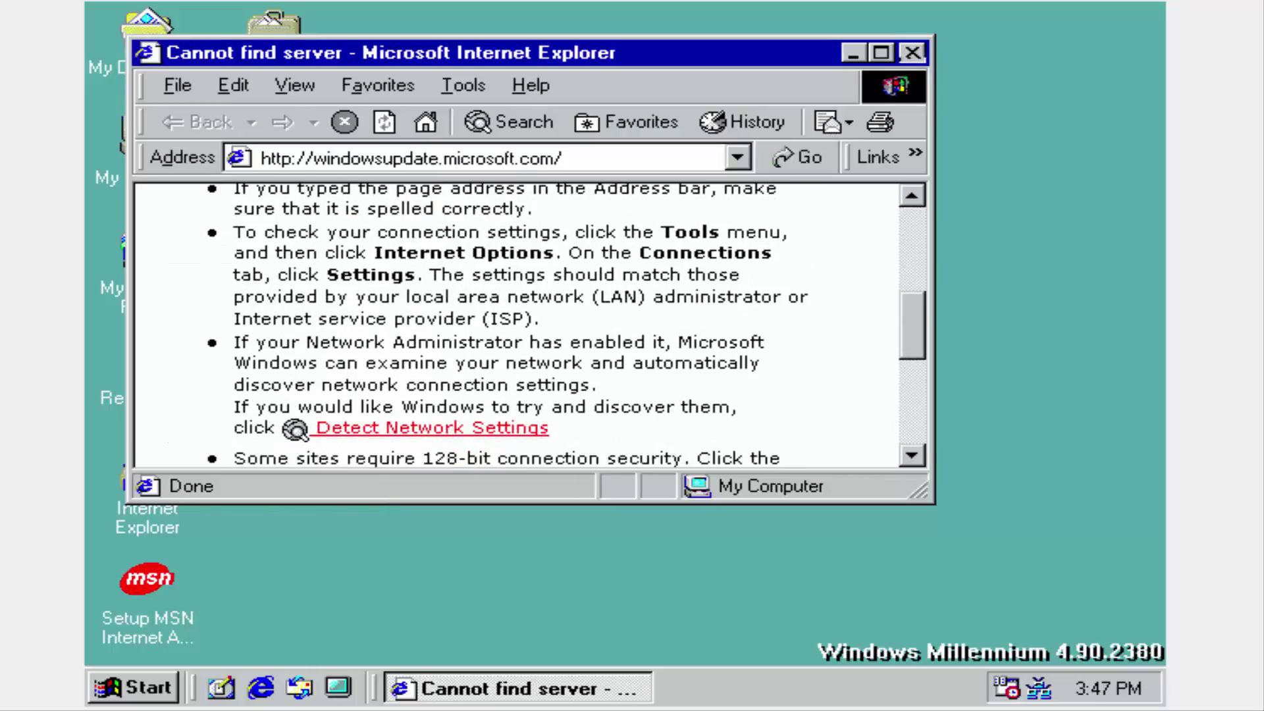
left_click(912, 52)
Expand Start > Programs > Accessories to show Games and Internet Tools.
left_click(120, 673)
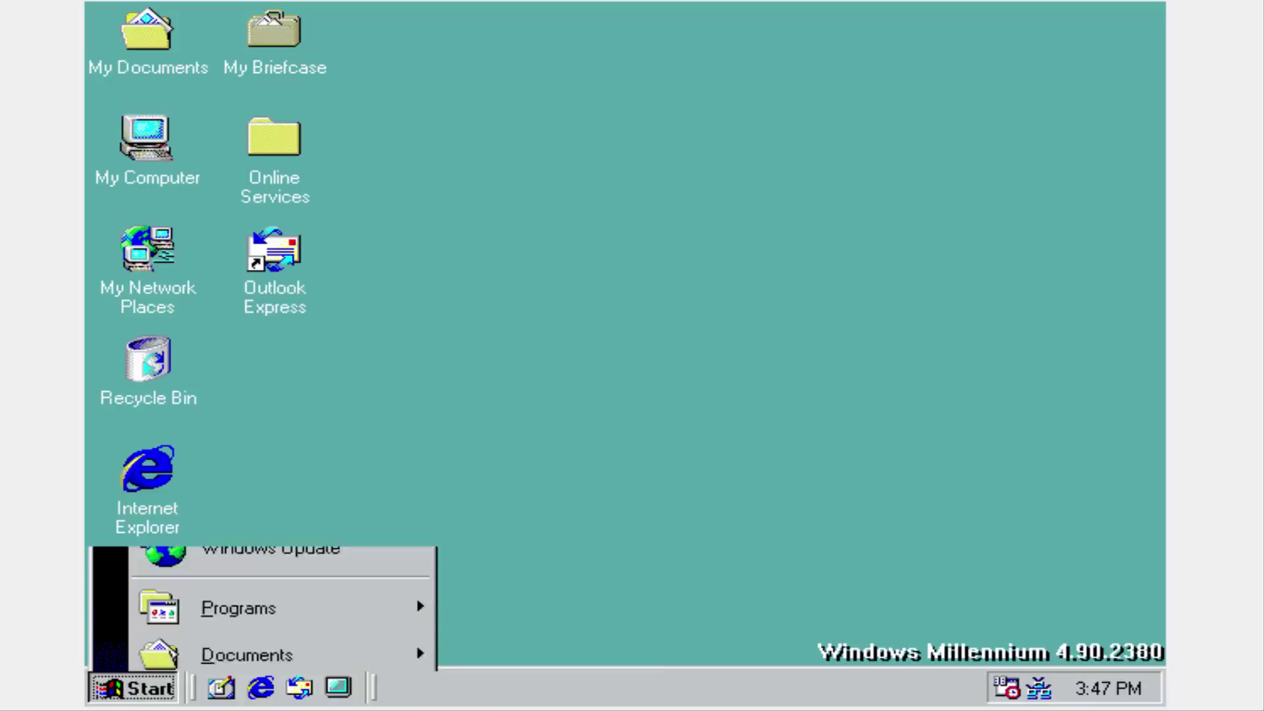
mouse_move(359, 300)
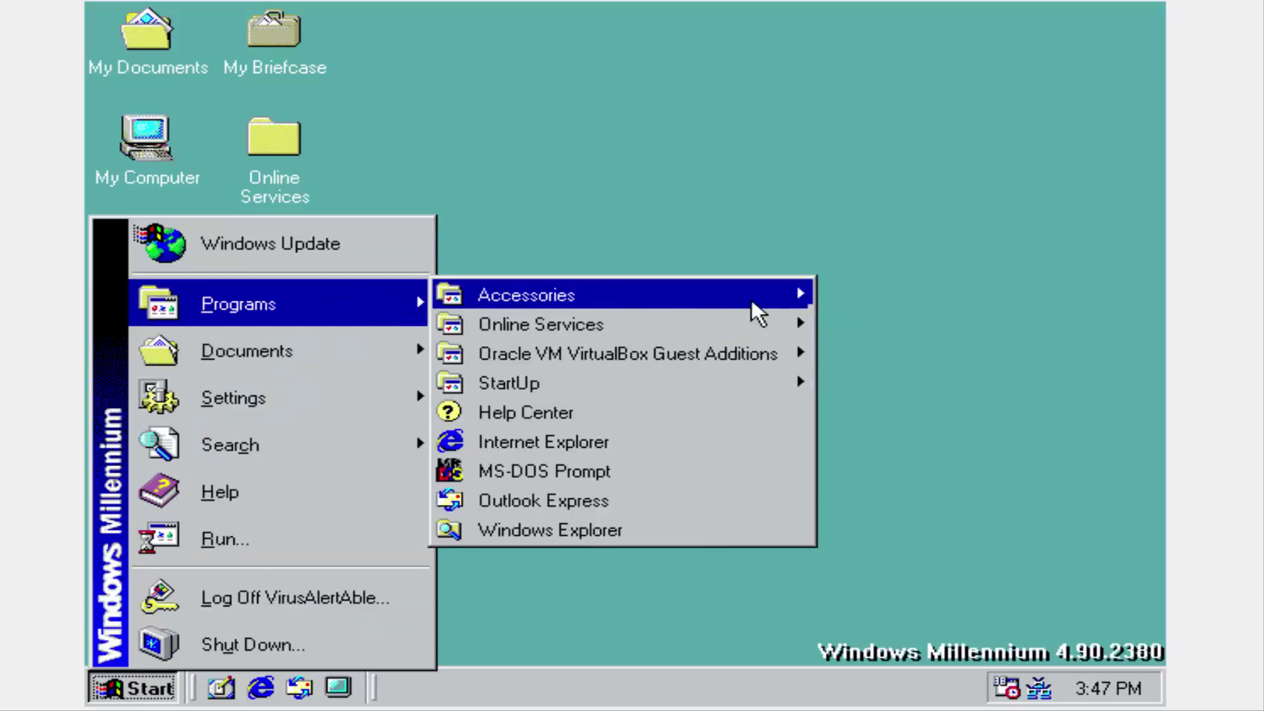
mouse_move(752, 299)
mouse_move(927, 382)
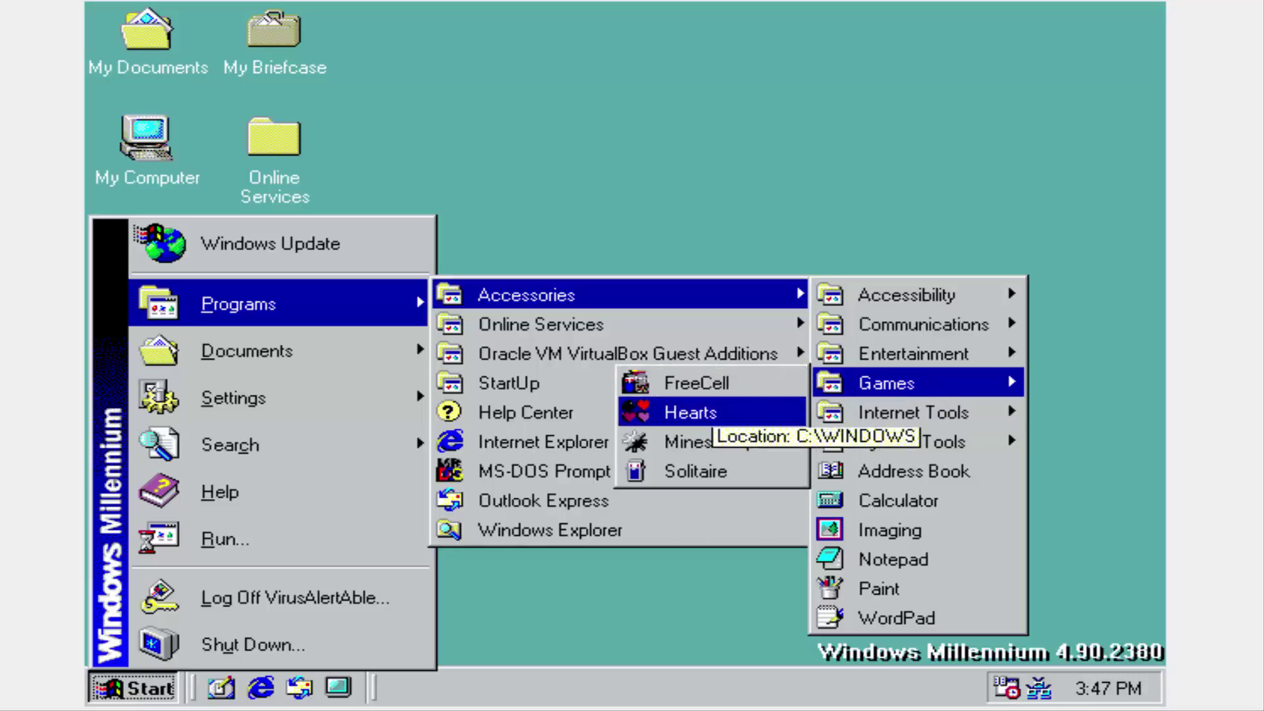
mouse_move(851, 413)
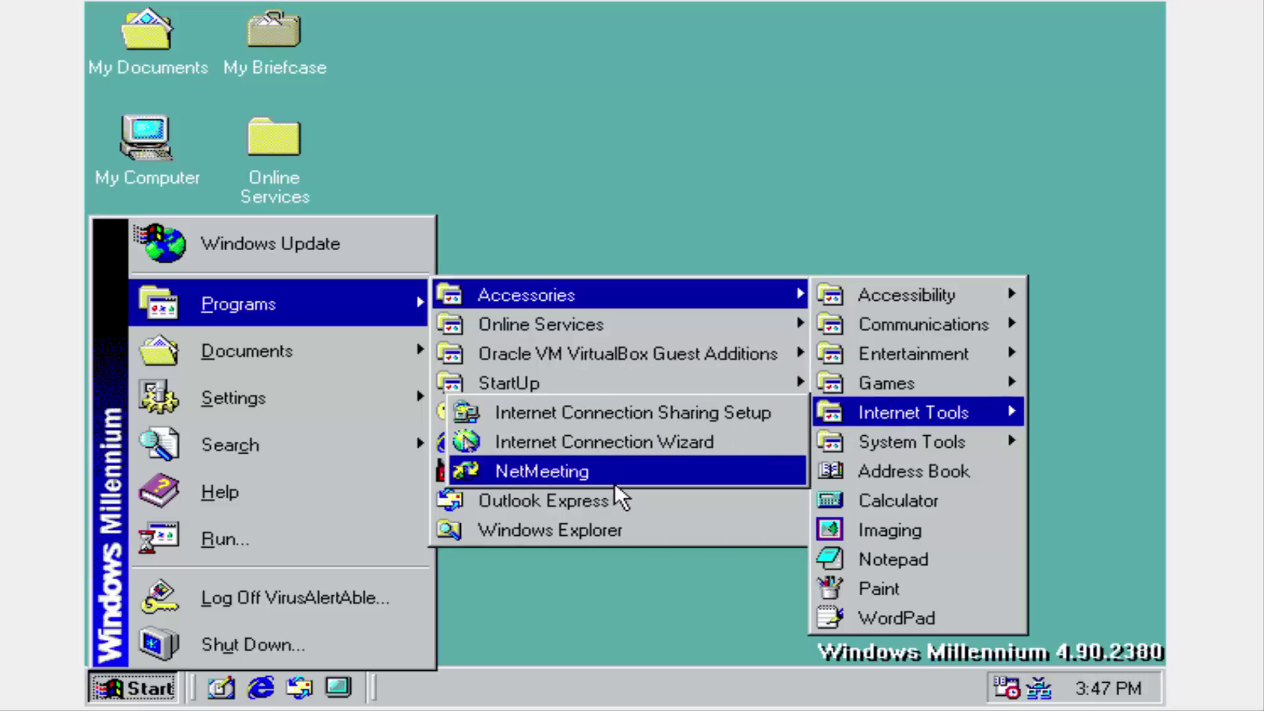
Launch Paint, draw a freehand pencil line, and close it without saving.
left_click(894, 574)
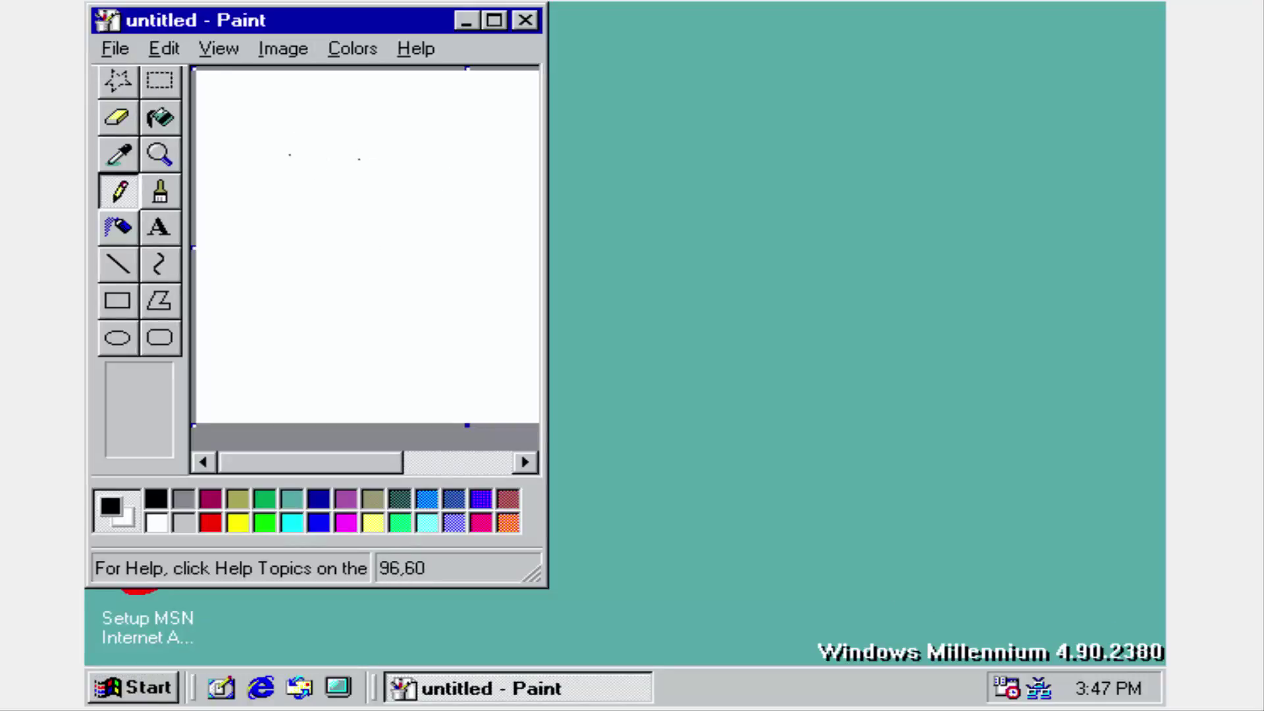
mouse_move(267, 163)
left_mouse_down()
mouse_move(411, 249)
mouse_move(411, 161)
left_mouse_up()
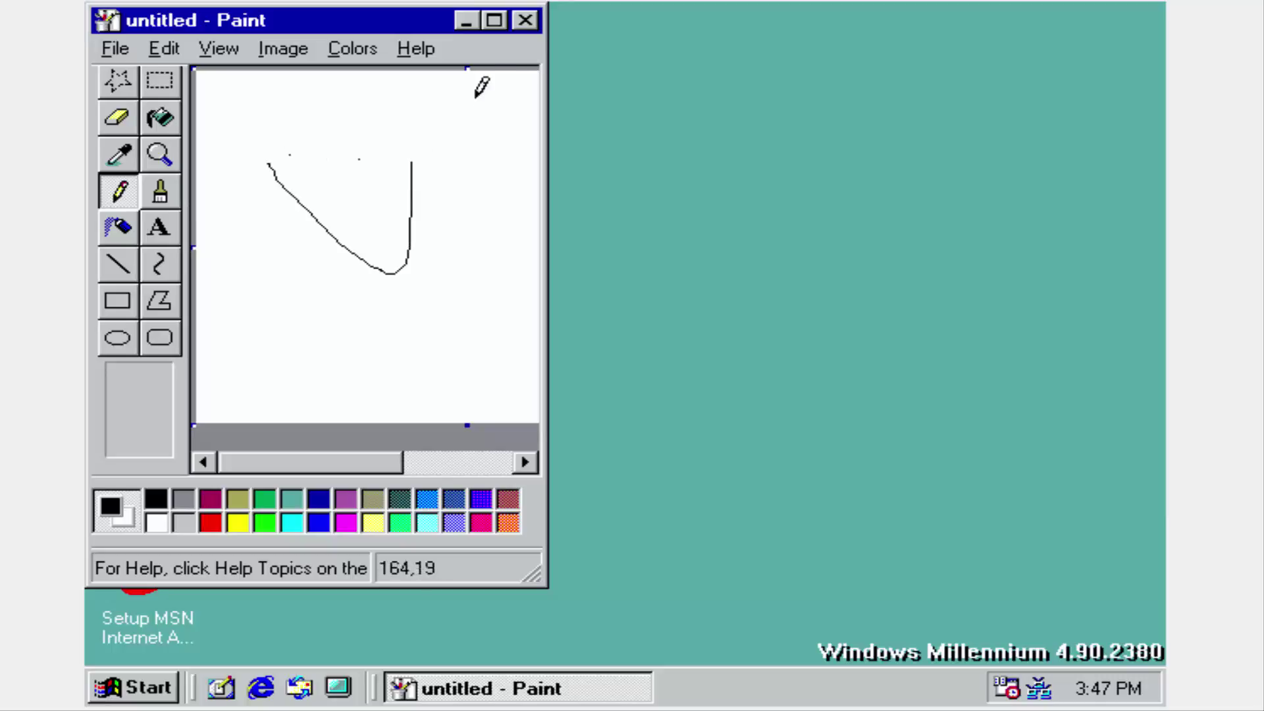
left_click(526, 20)
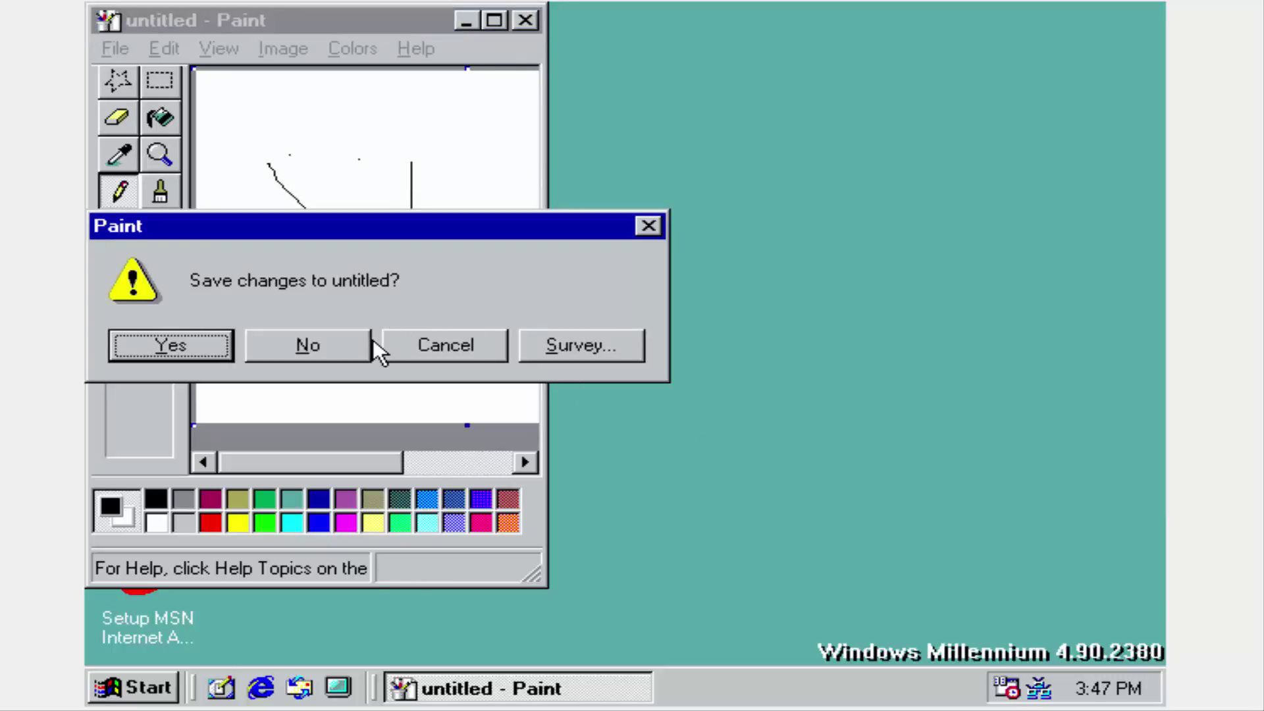
left_click(370, 341)
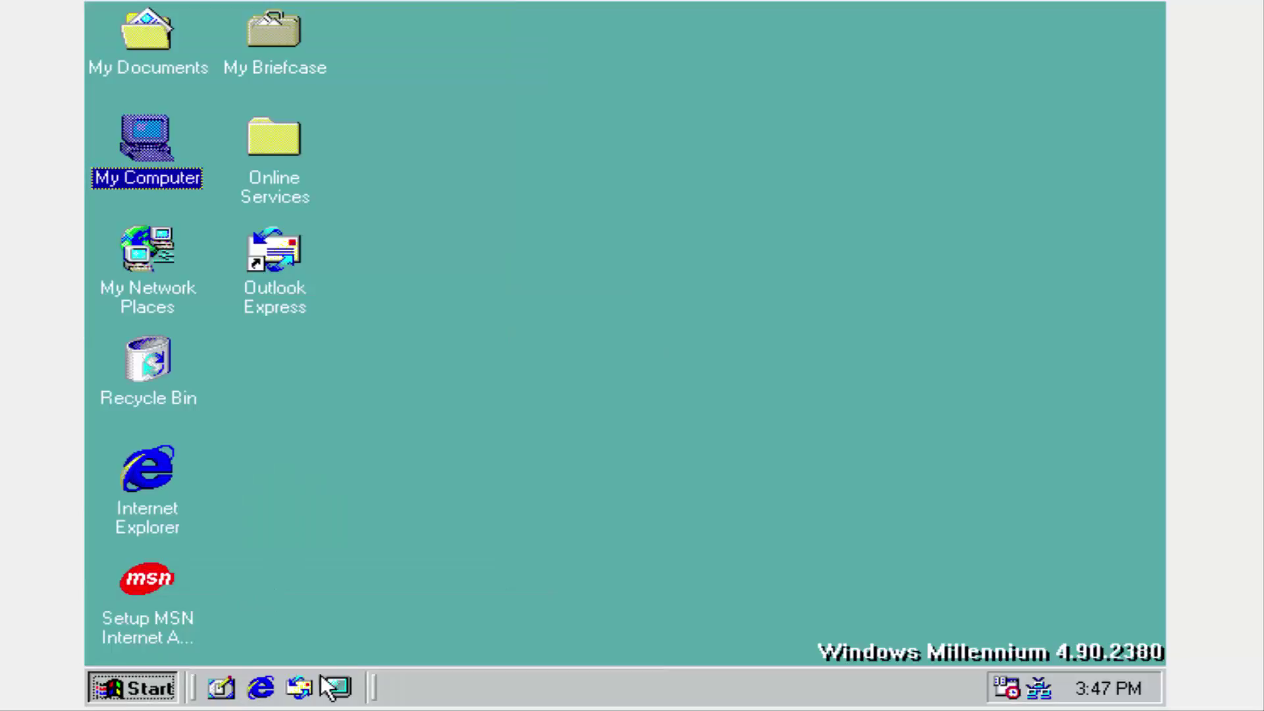
key("super")
mouse_move(257, 330)
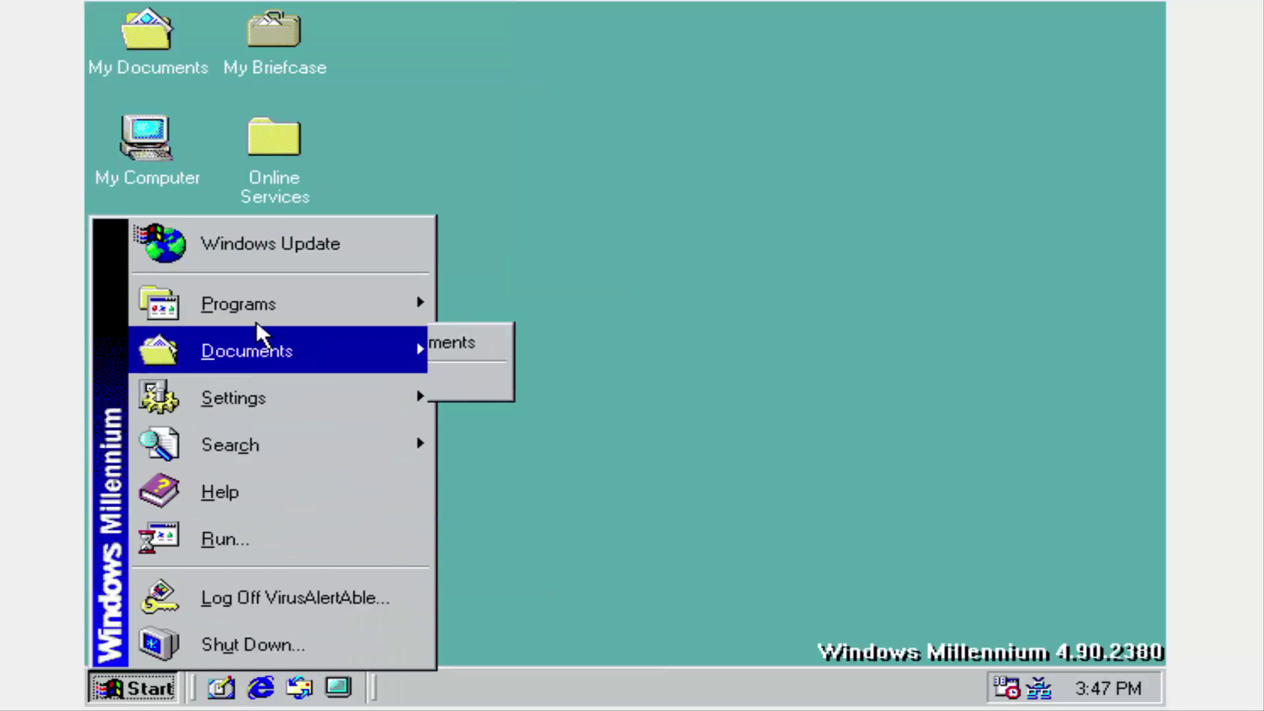
mouse_move(666, 323)
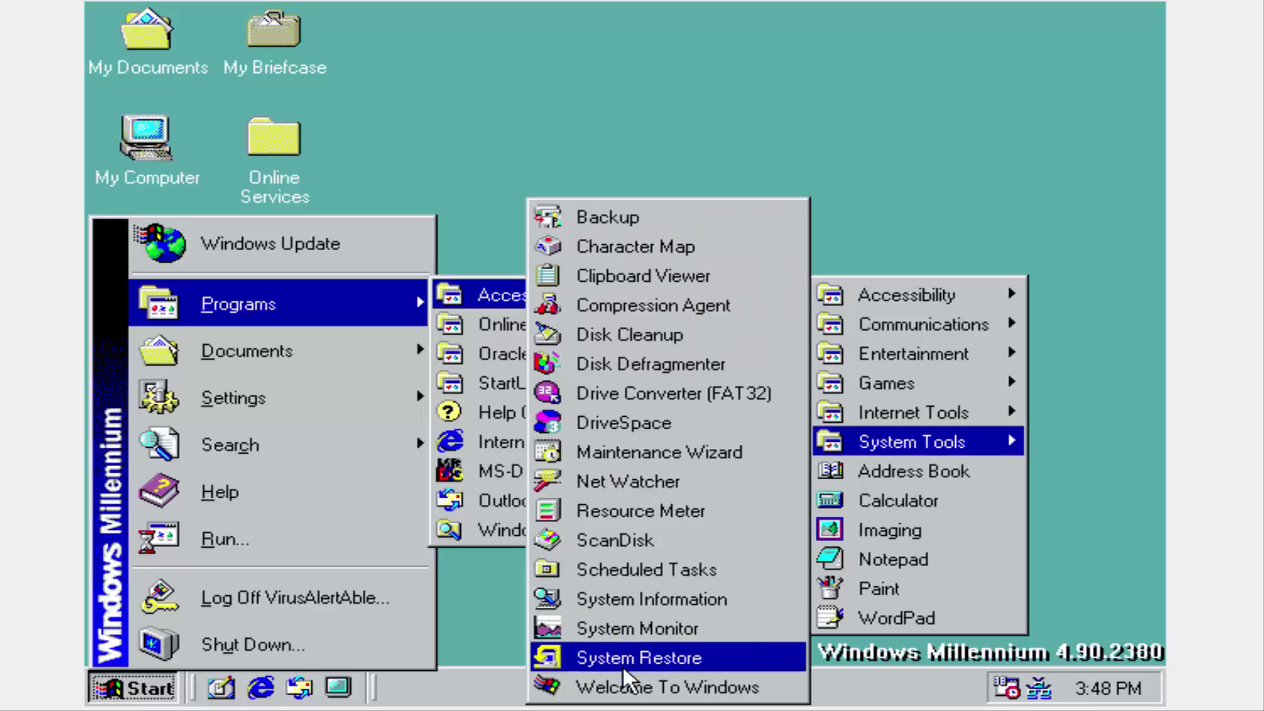
left_click(622, 685)
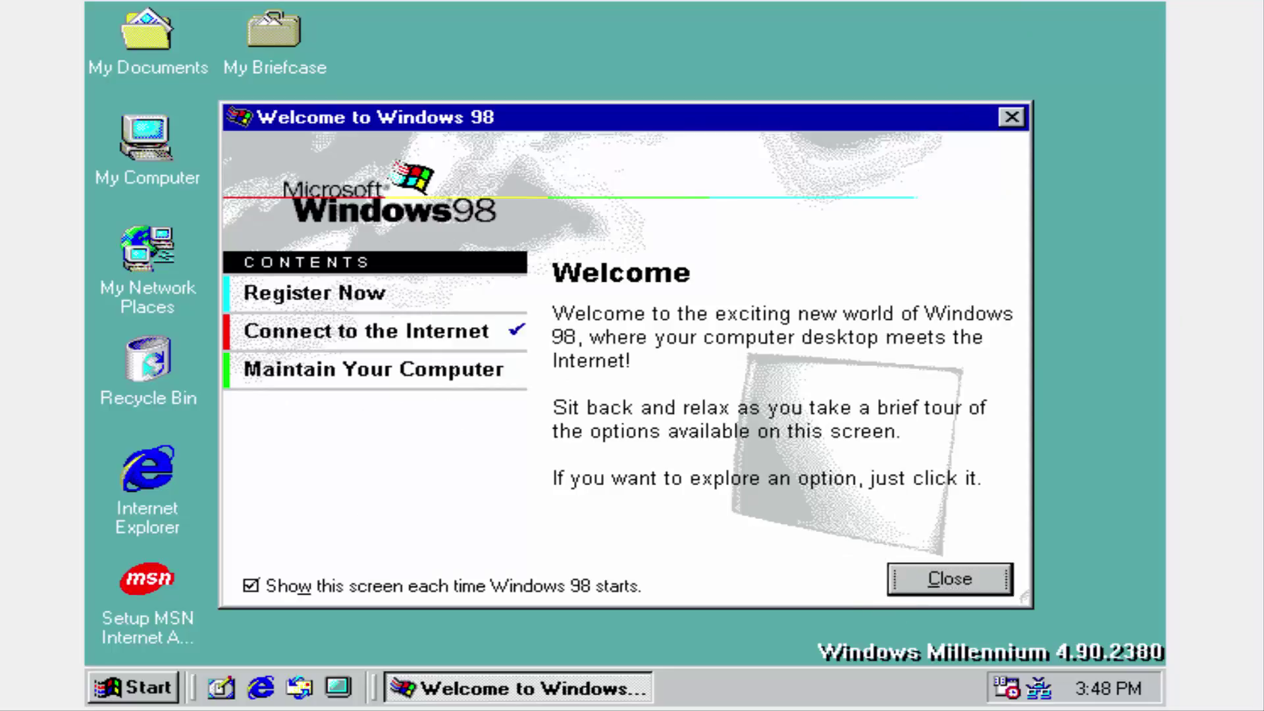
left_click(898, 588)
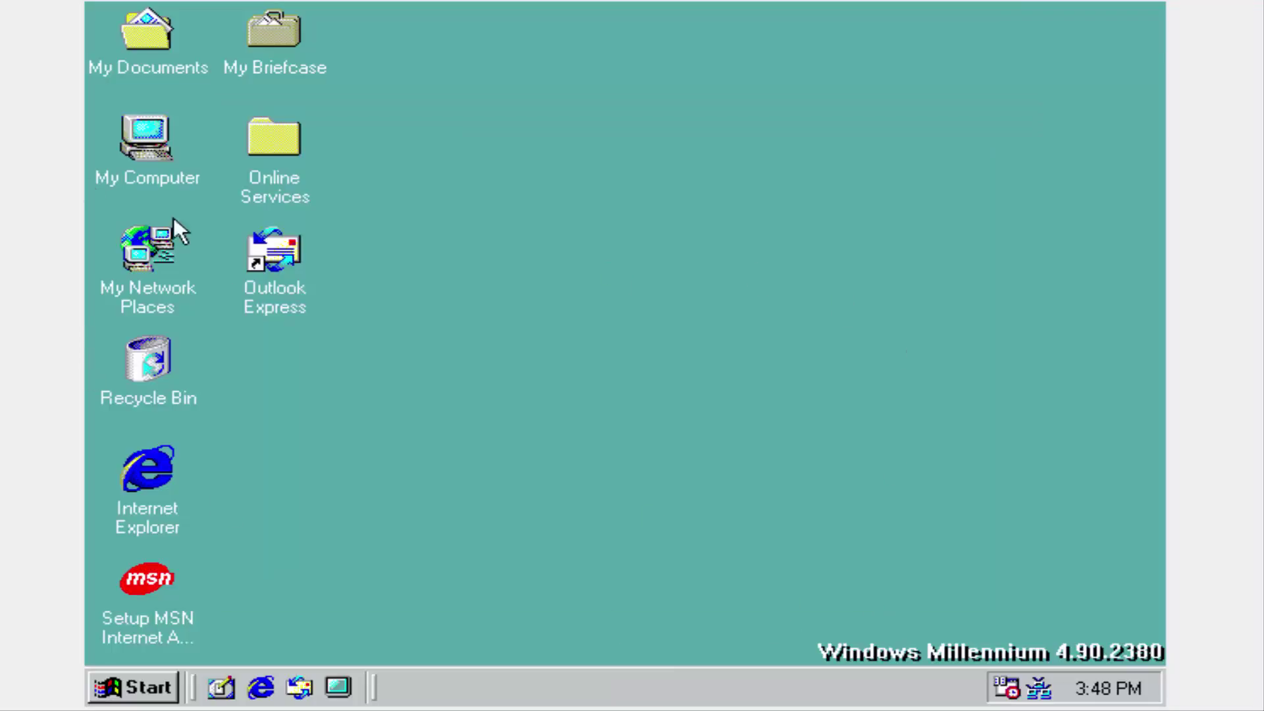
Open My Computer, then Local Disk (C:), then the WINDOWS folder.
double_click(132, 149)
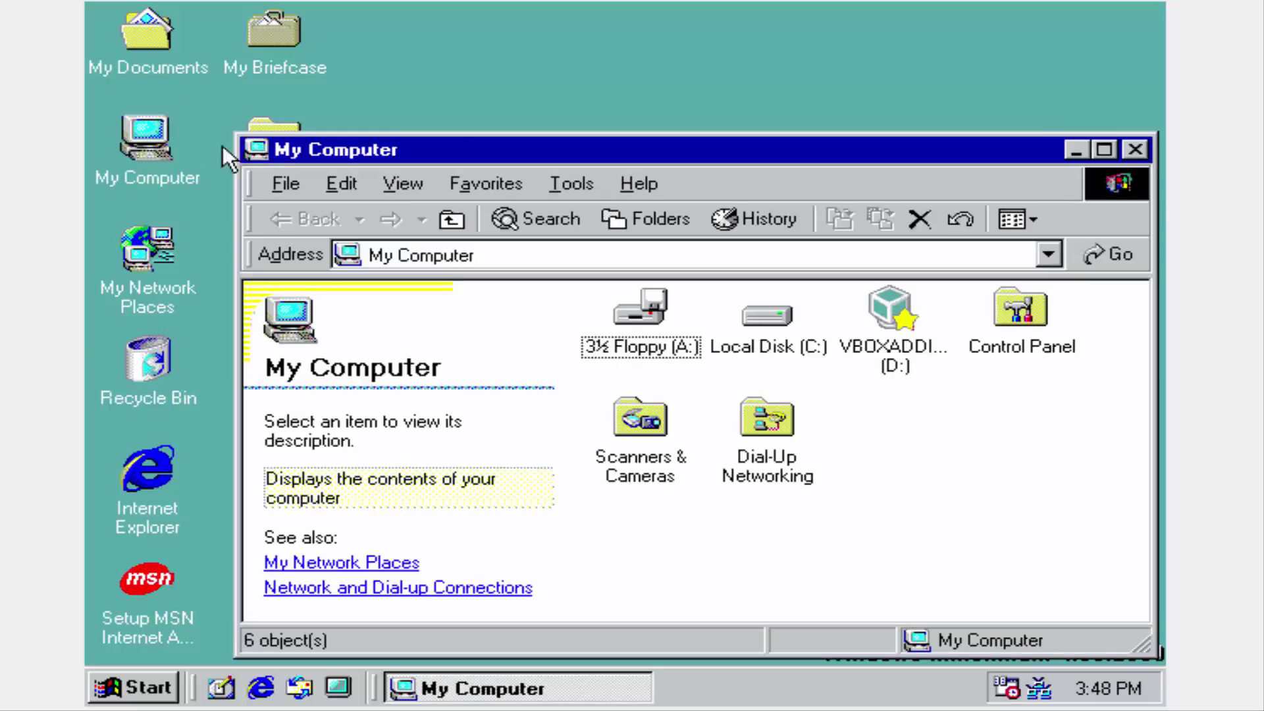
left_click(786, 335)
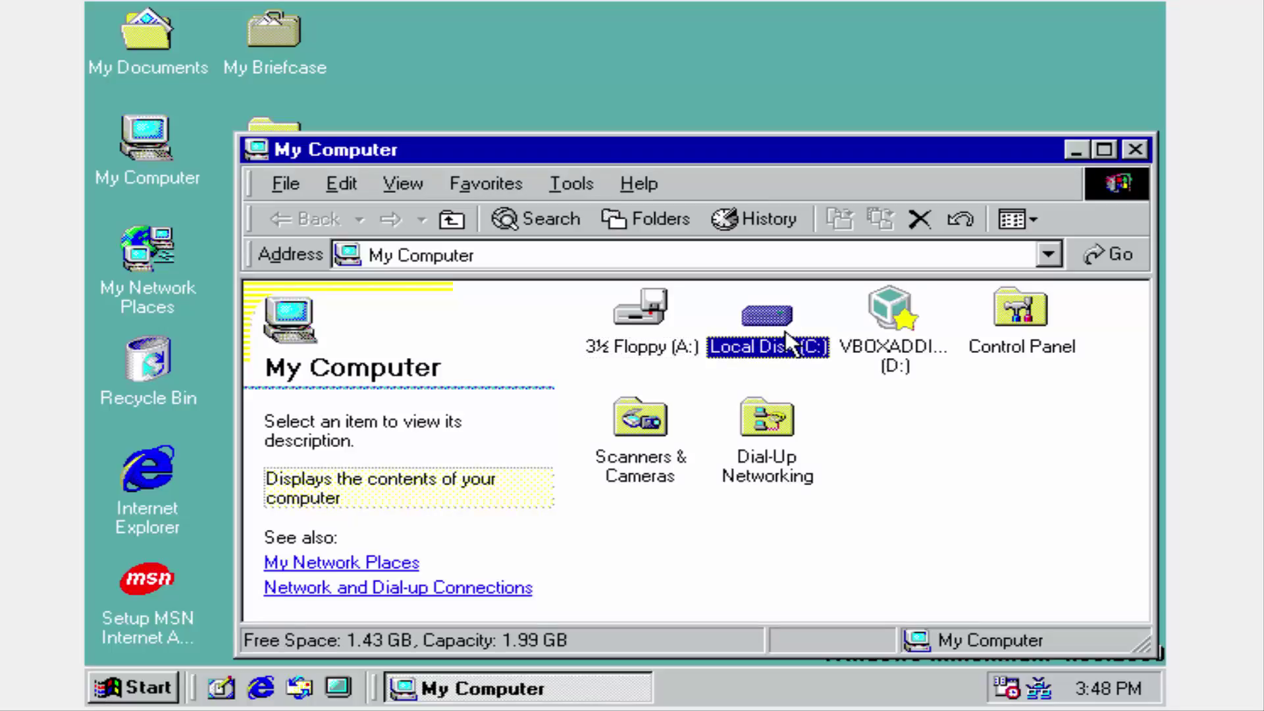
double_click(787, 336)
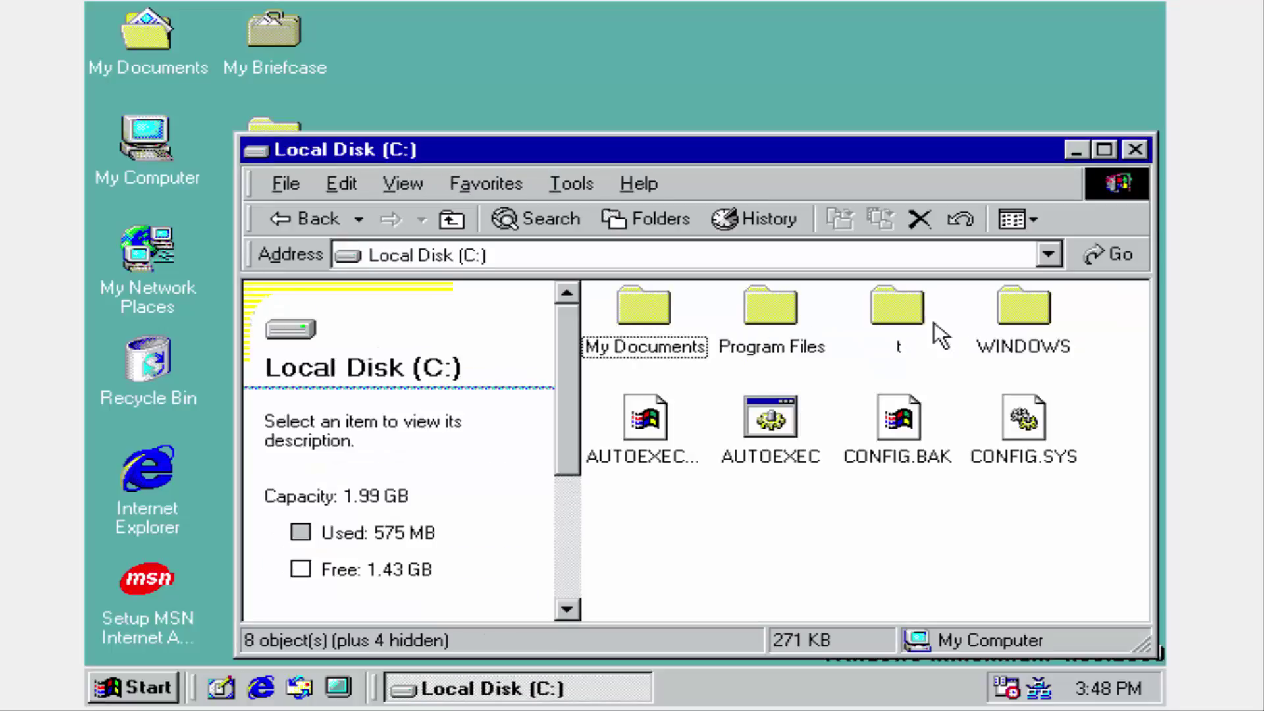
left_click(994, 321)
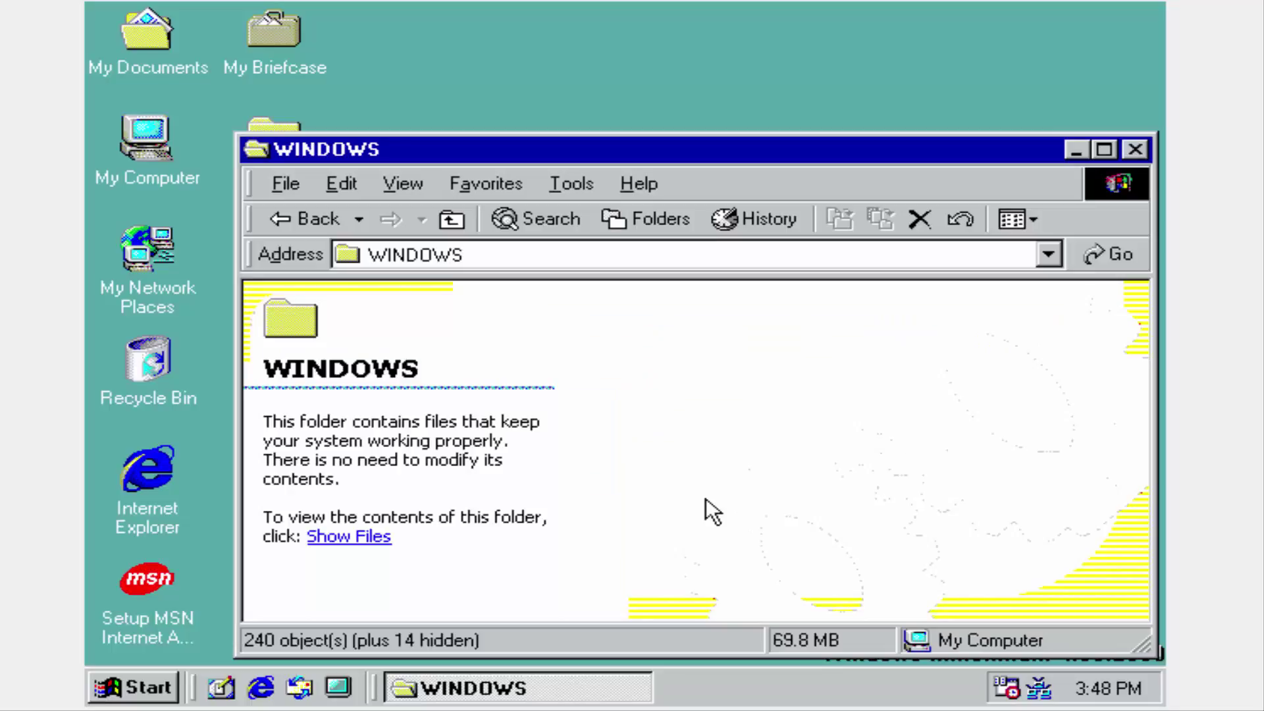
Show the WINDOWS folder's files, run WINVER to view the version, and dismiss it.
left_click(337, 536)
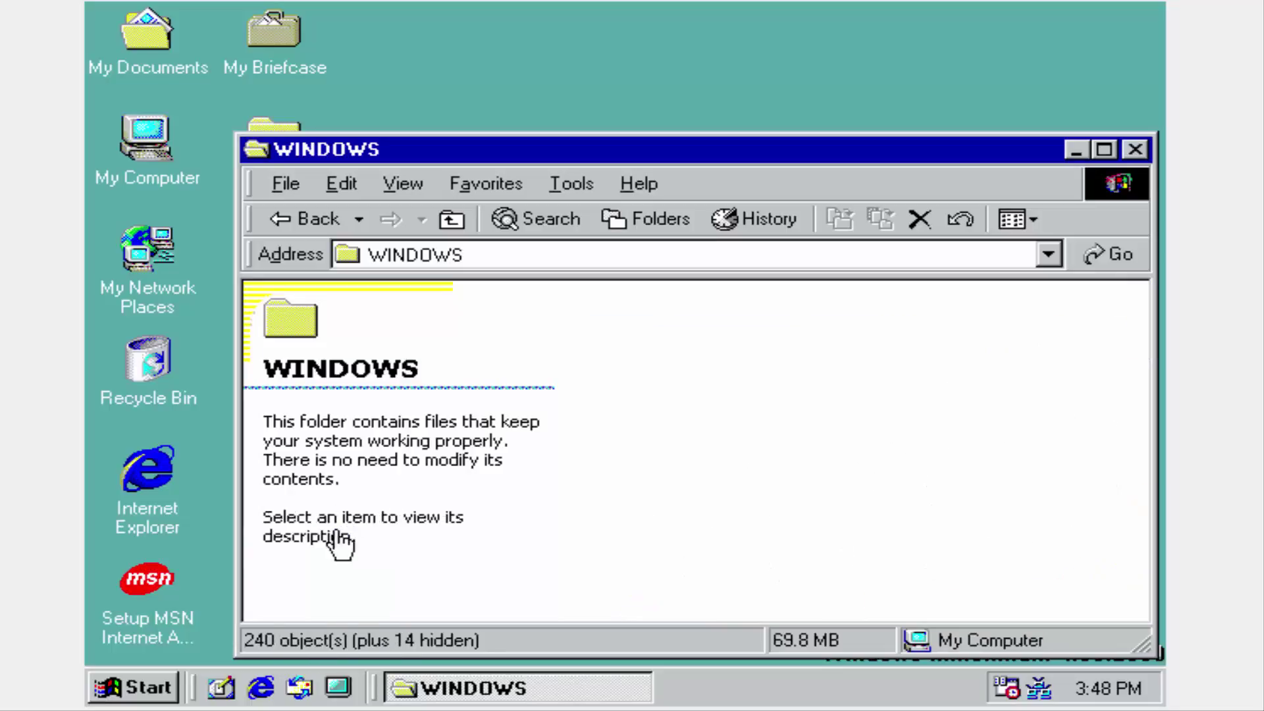
scroll(789, 412, "down", 10)
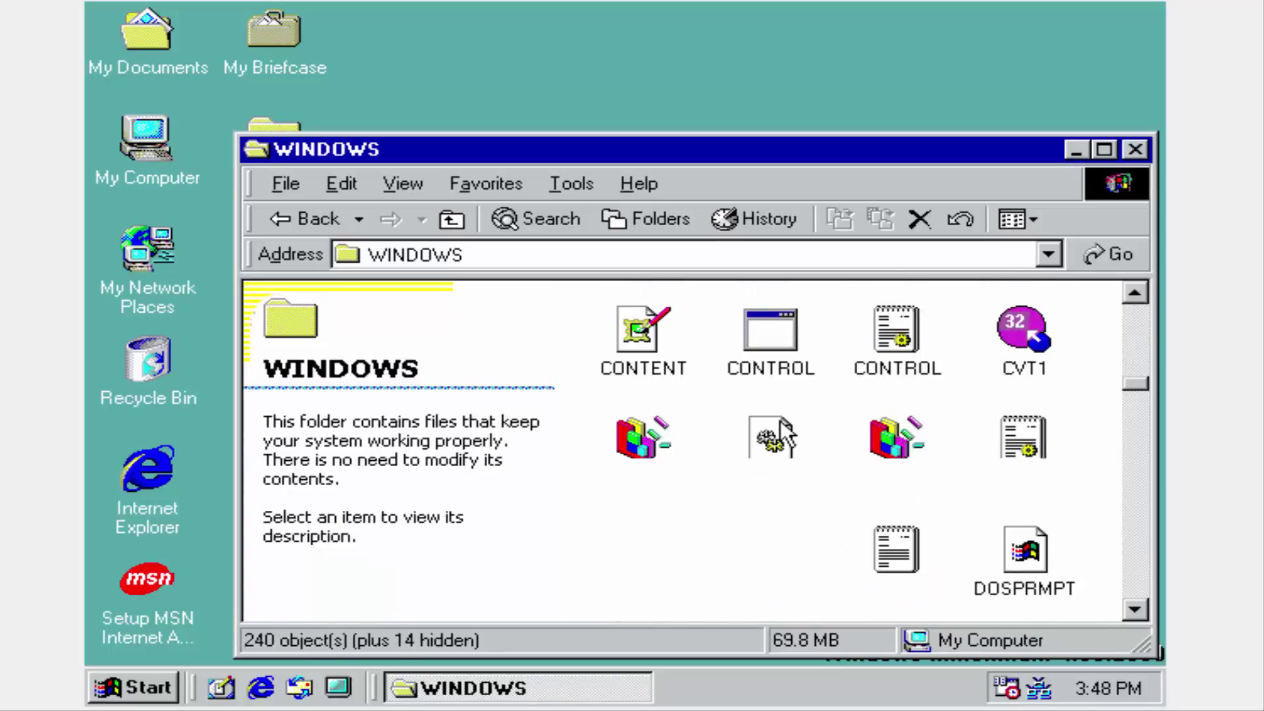
scroll(785, 436, "down", 10)
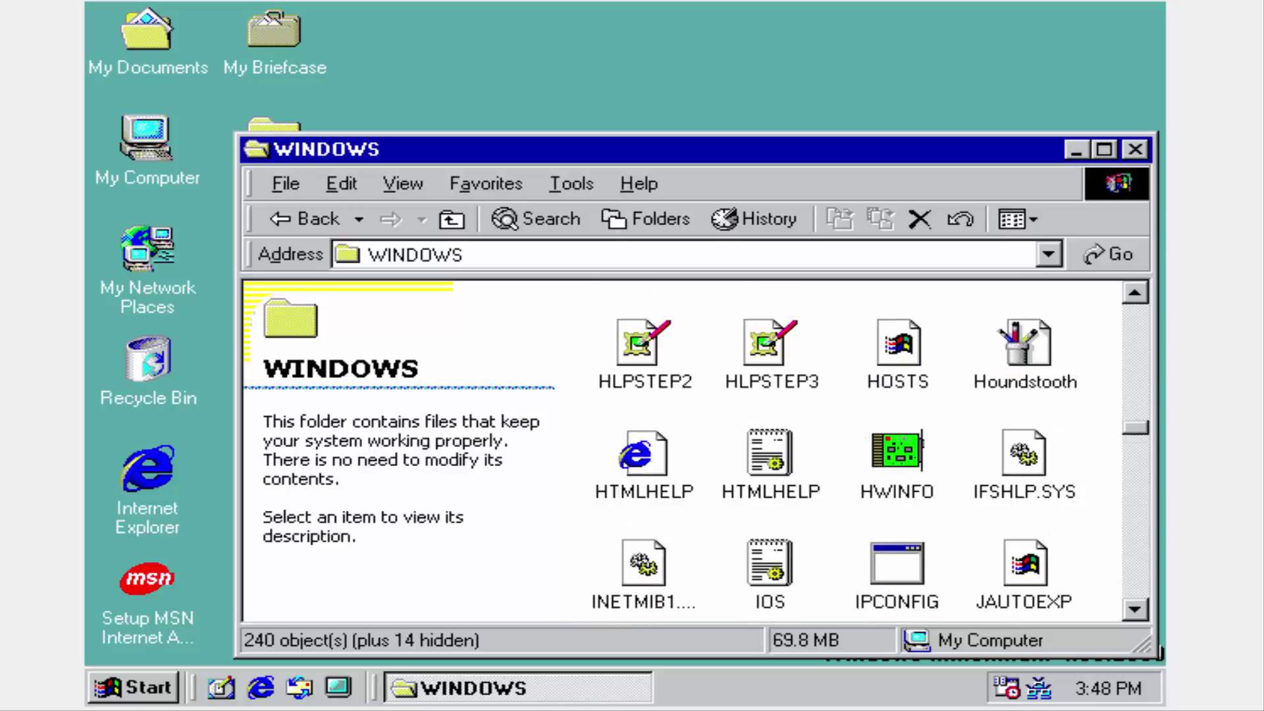
scroll(944, 399, "down", 10)
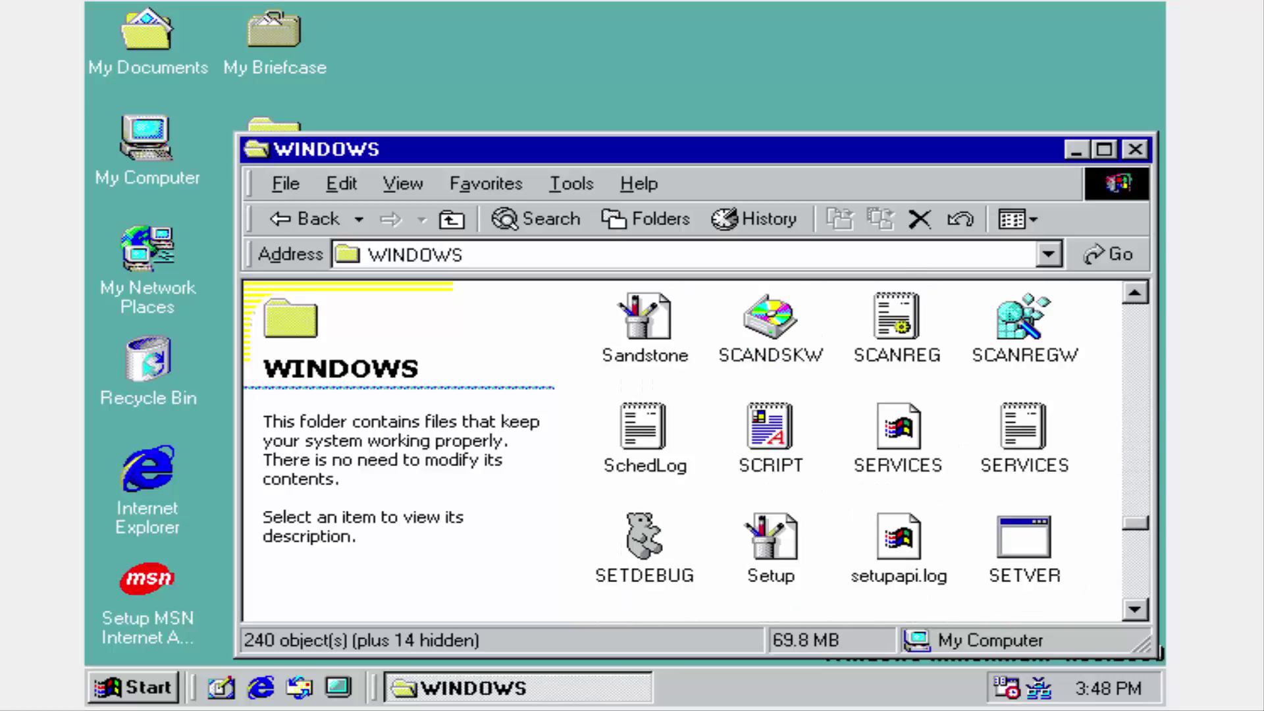
scroll(855, 434, "down", 10)
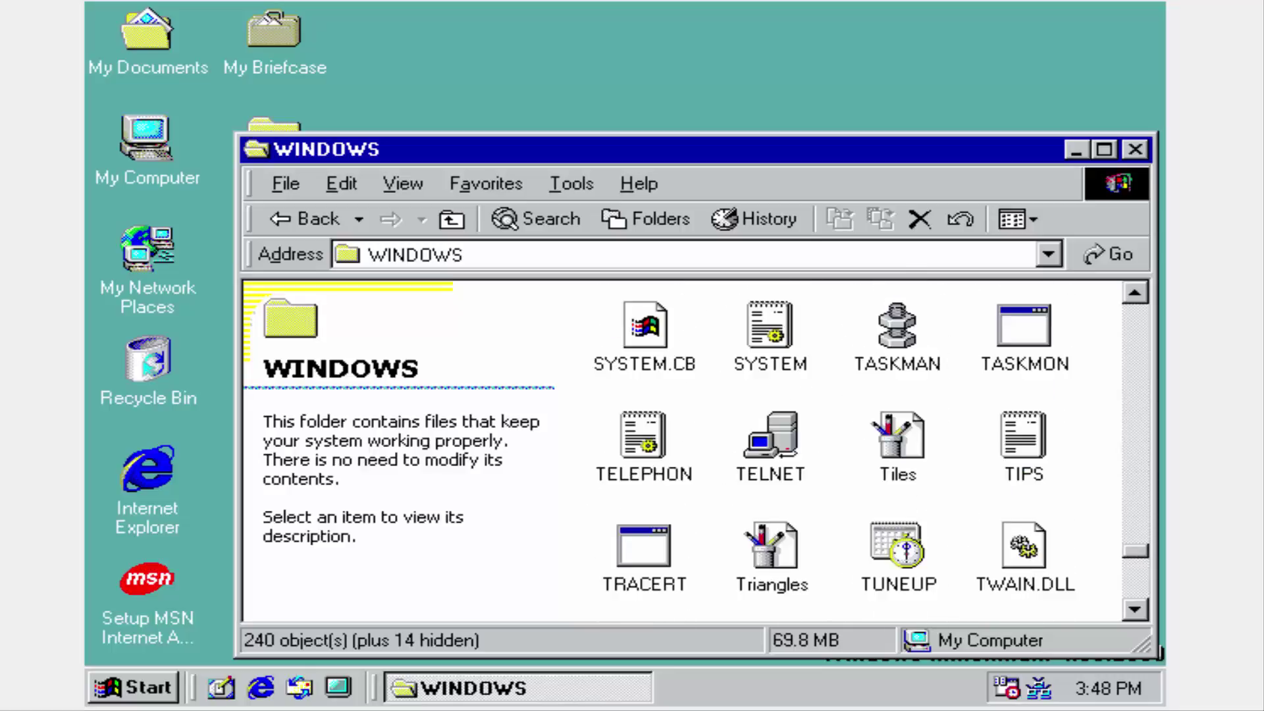
scroll(851, 443, "down", 8)
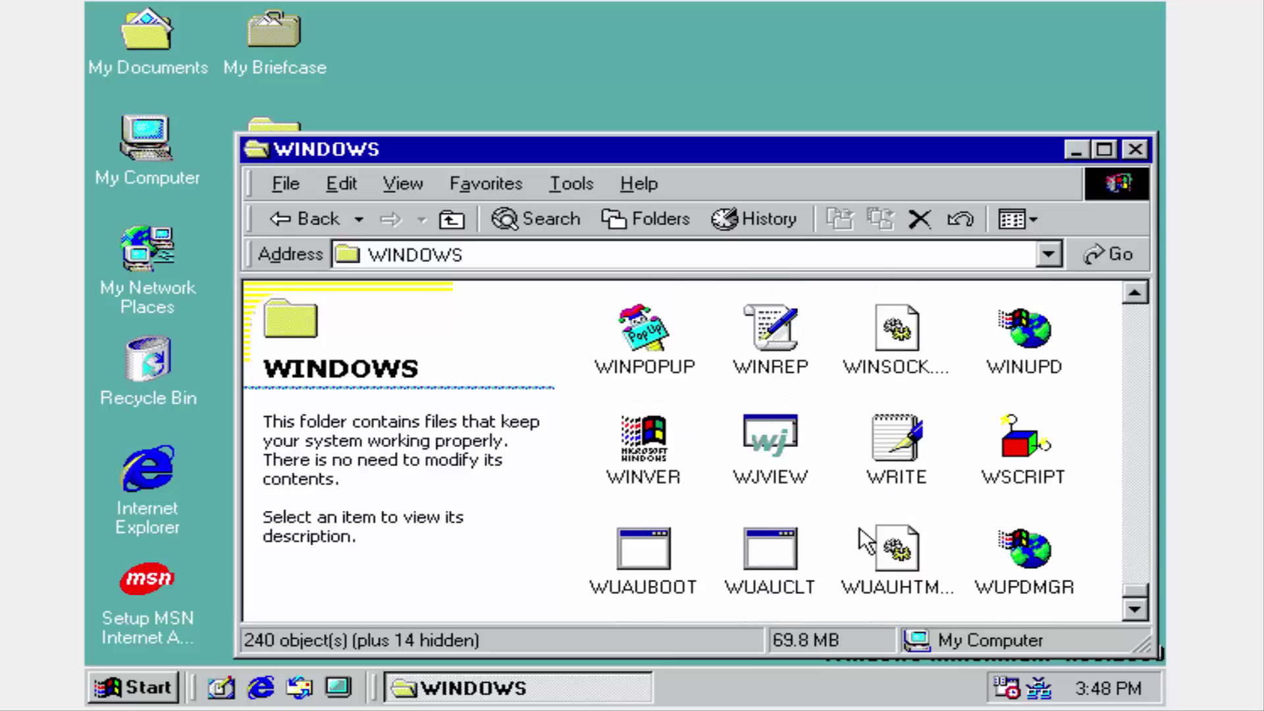
double_click(652, 474)
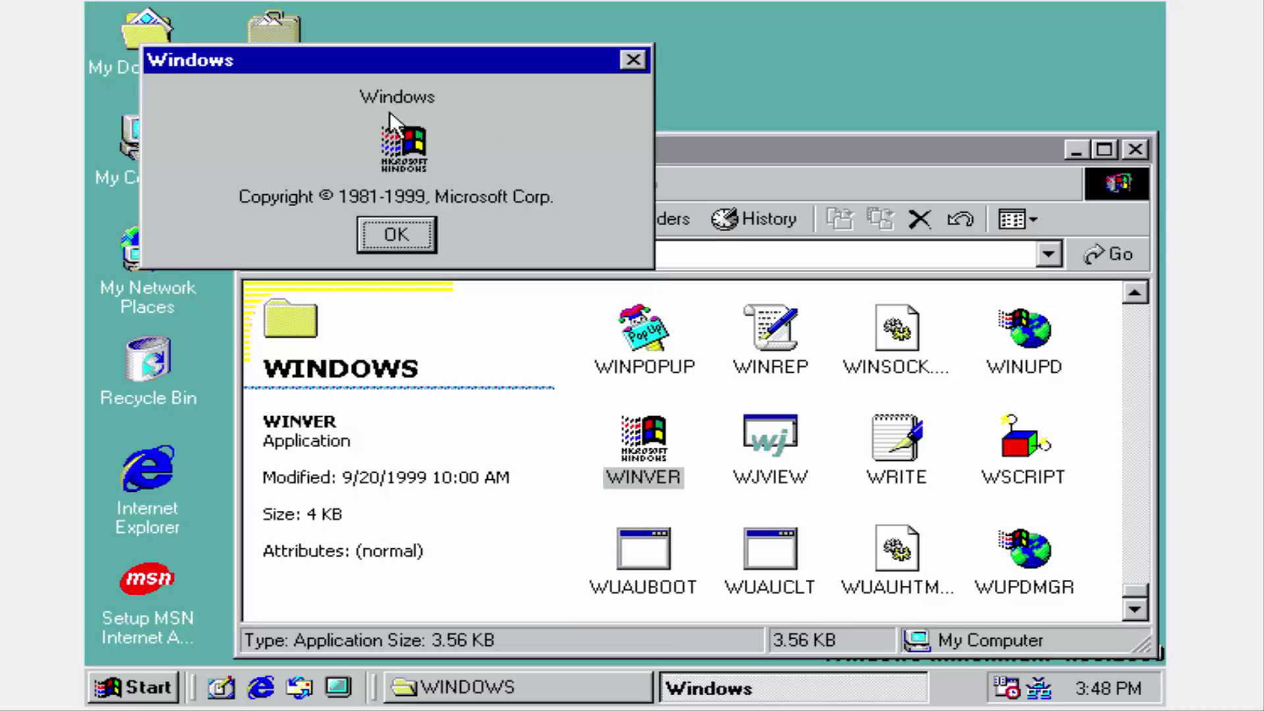
left_click(412, 233)
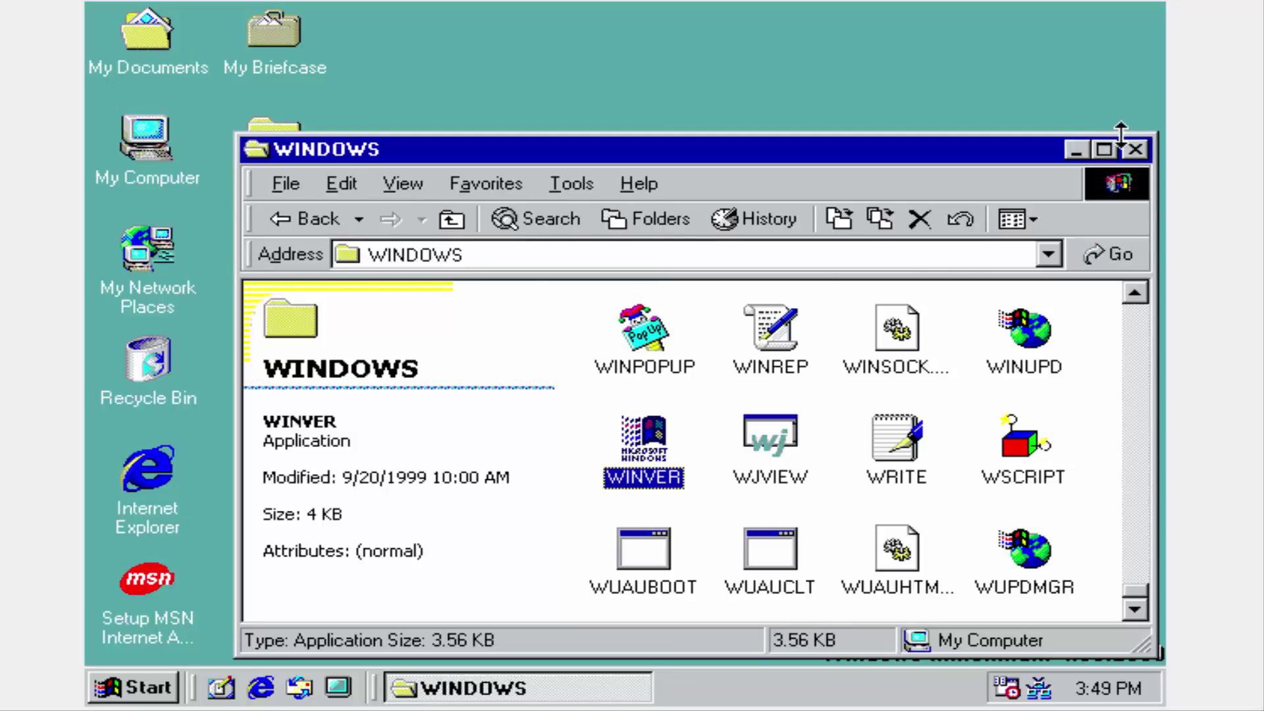
Close the WINDOWS folder, shut down from the Start menu, and End Task the unresponsive program.
left_click(1135, 150)
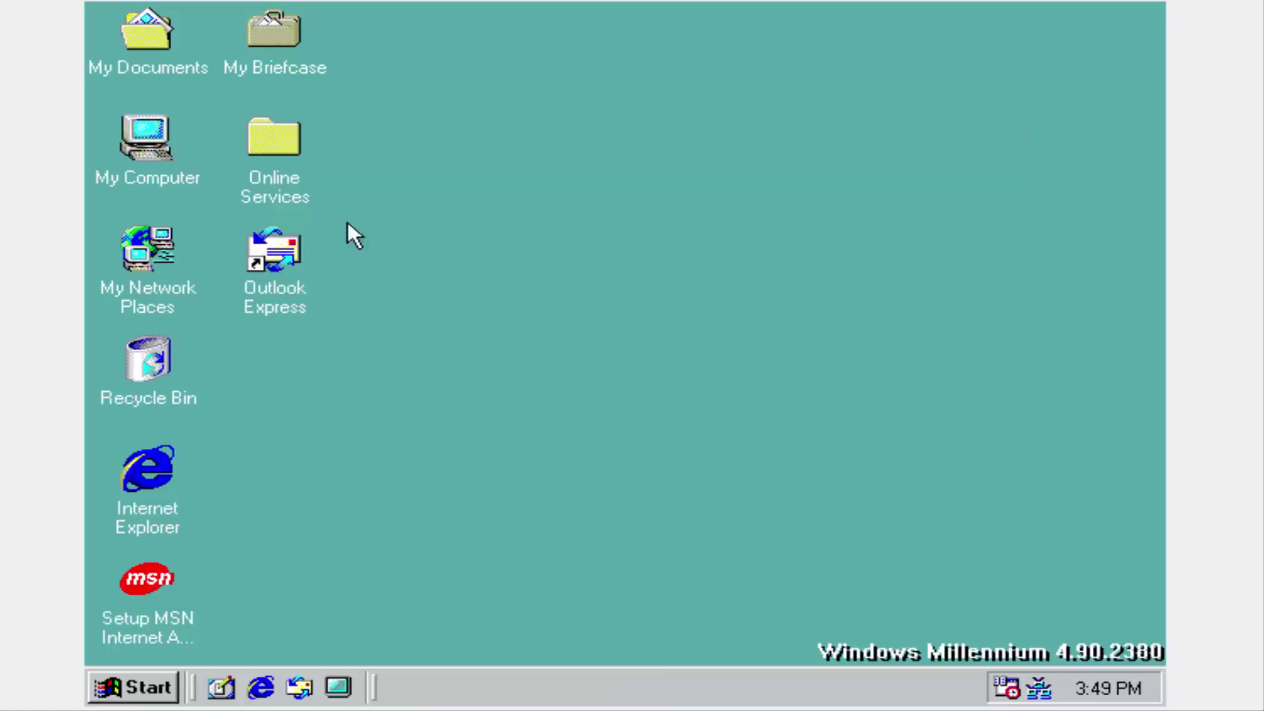
left_click(131, 688)
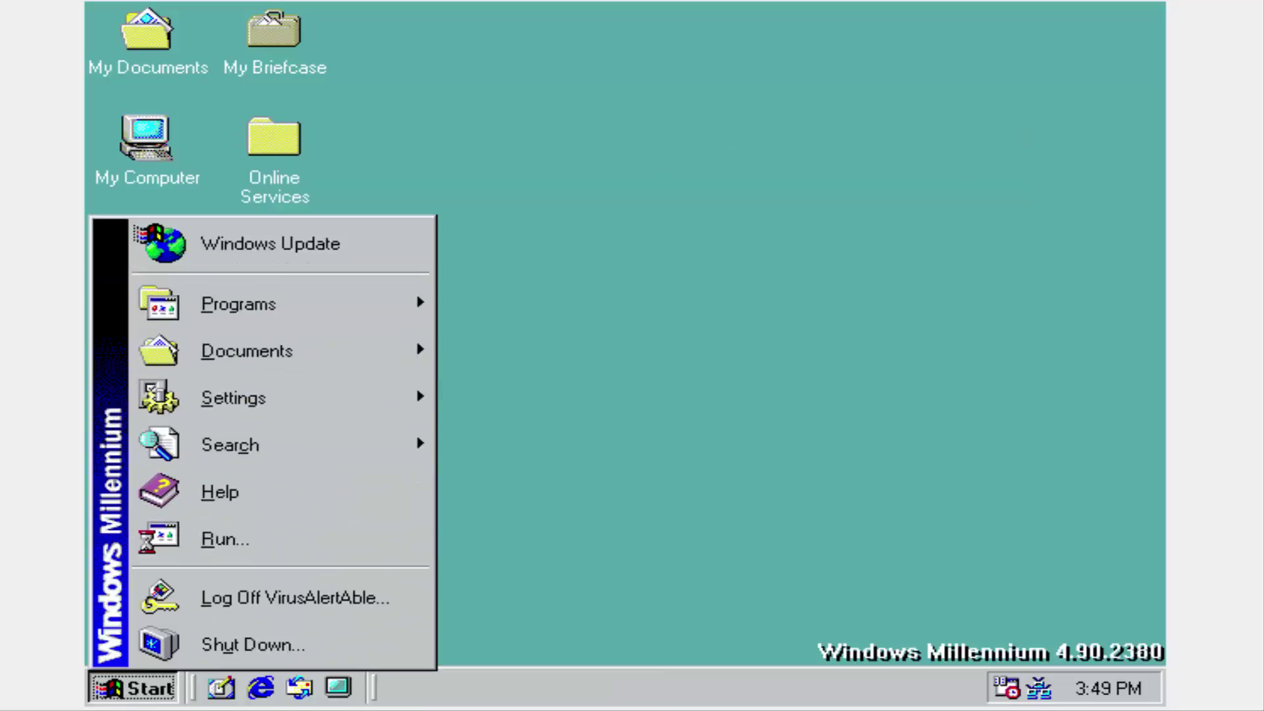
left_click(345, 631)
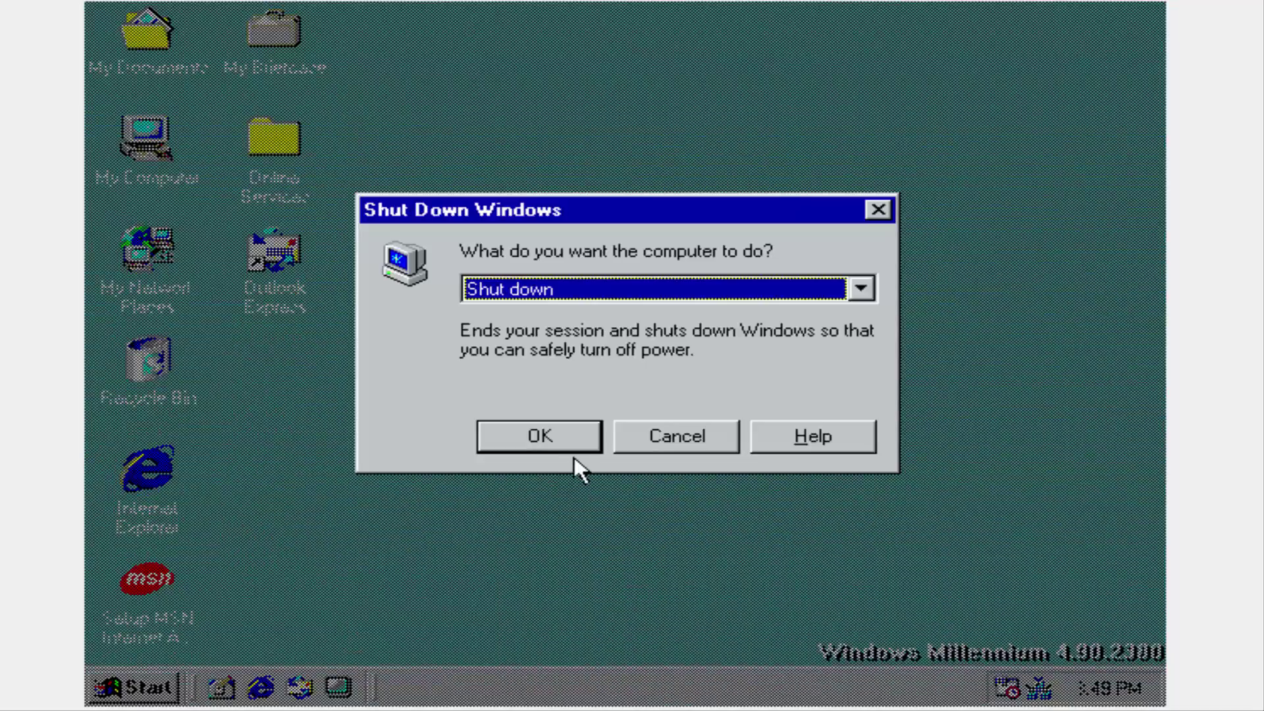
left_click(559, 435)
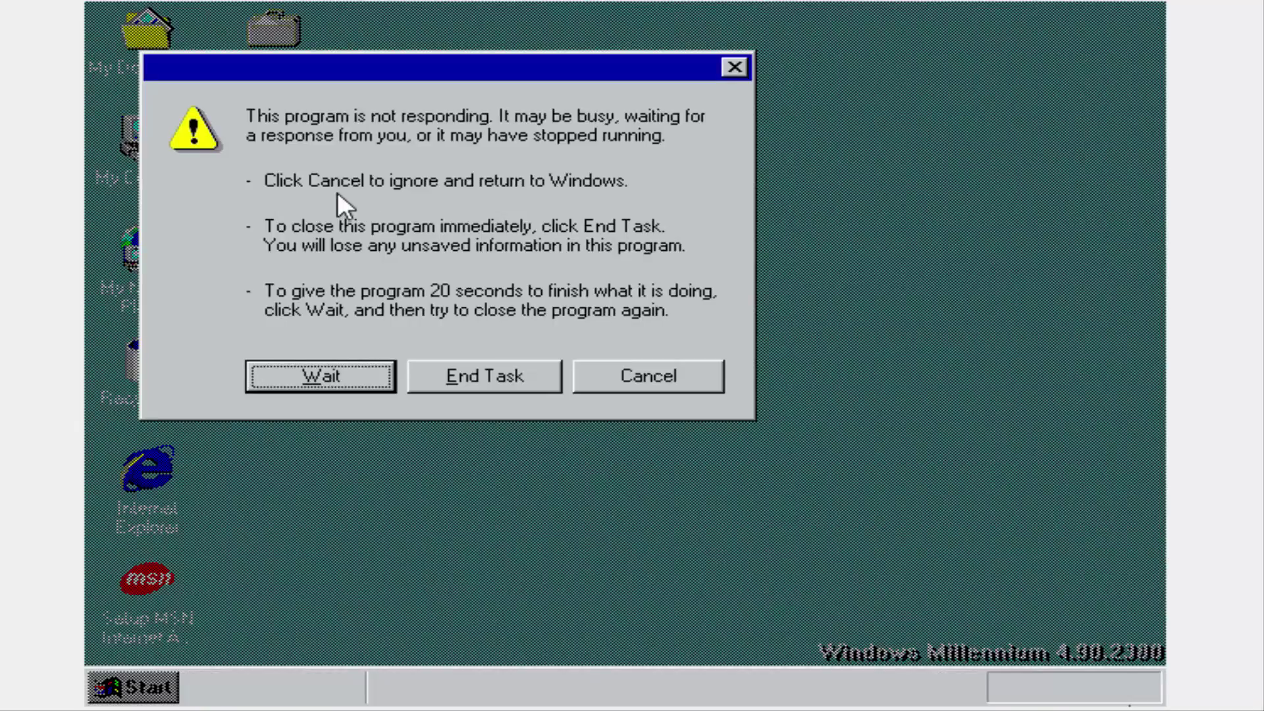
left_click(428, 377)
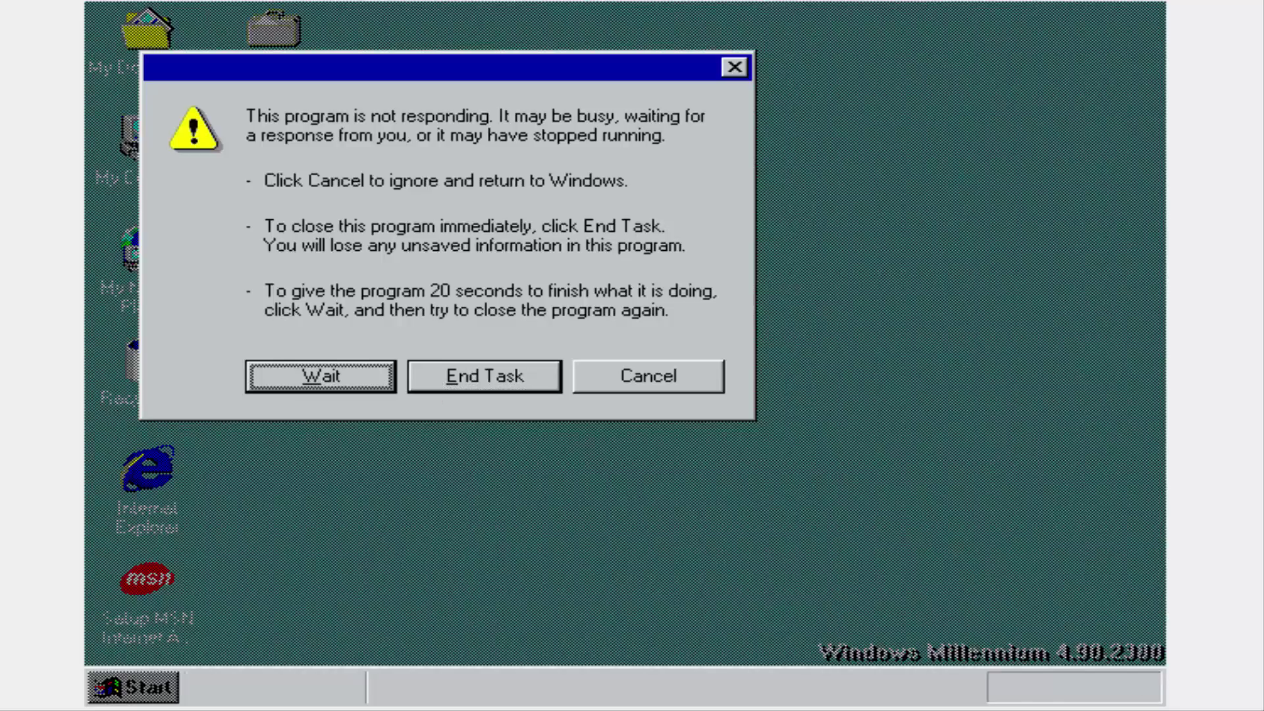